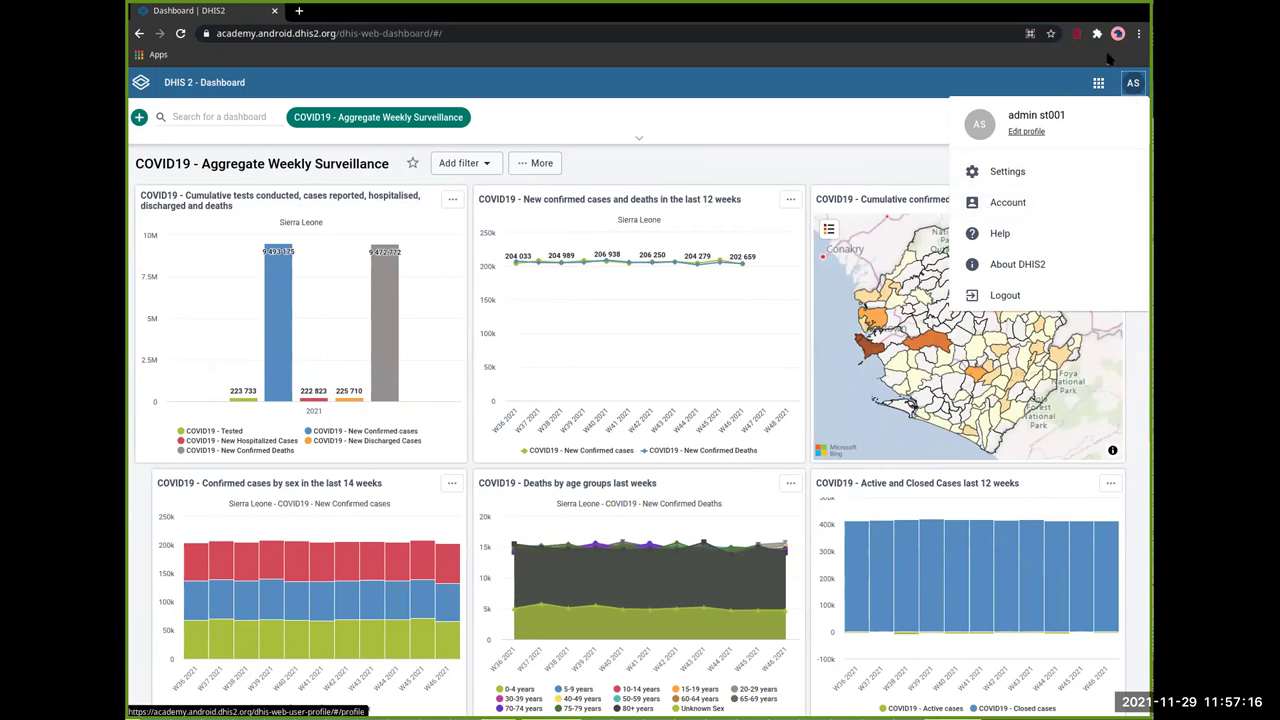
Step: Sign out and back into DHIS2, then open the _android st001 user's edit form in Users
{"action": "left_click", "coordinate": [1098, 82]}
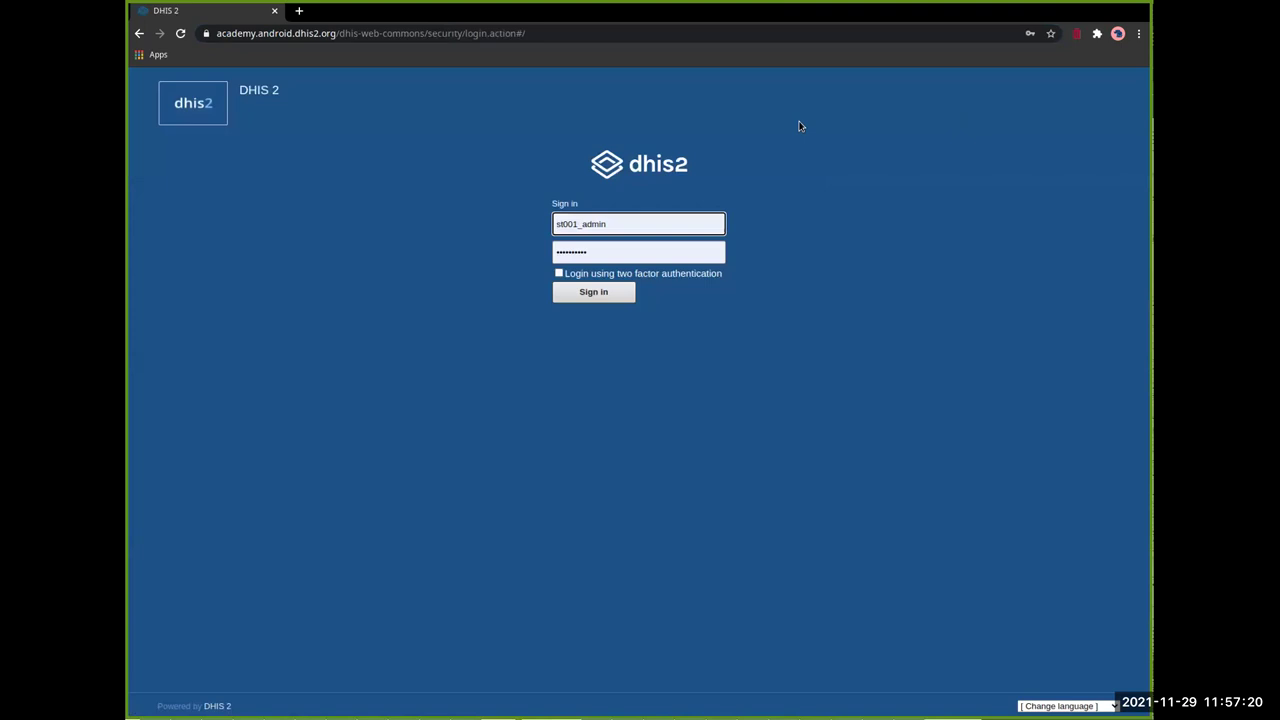
{"action": "left_click", "coordinate": [596, 289]}
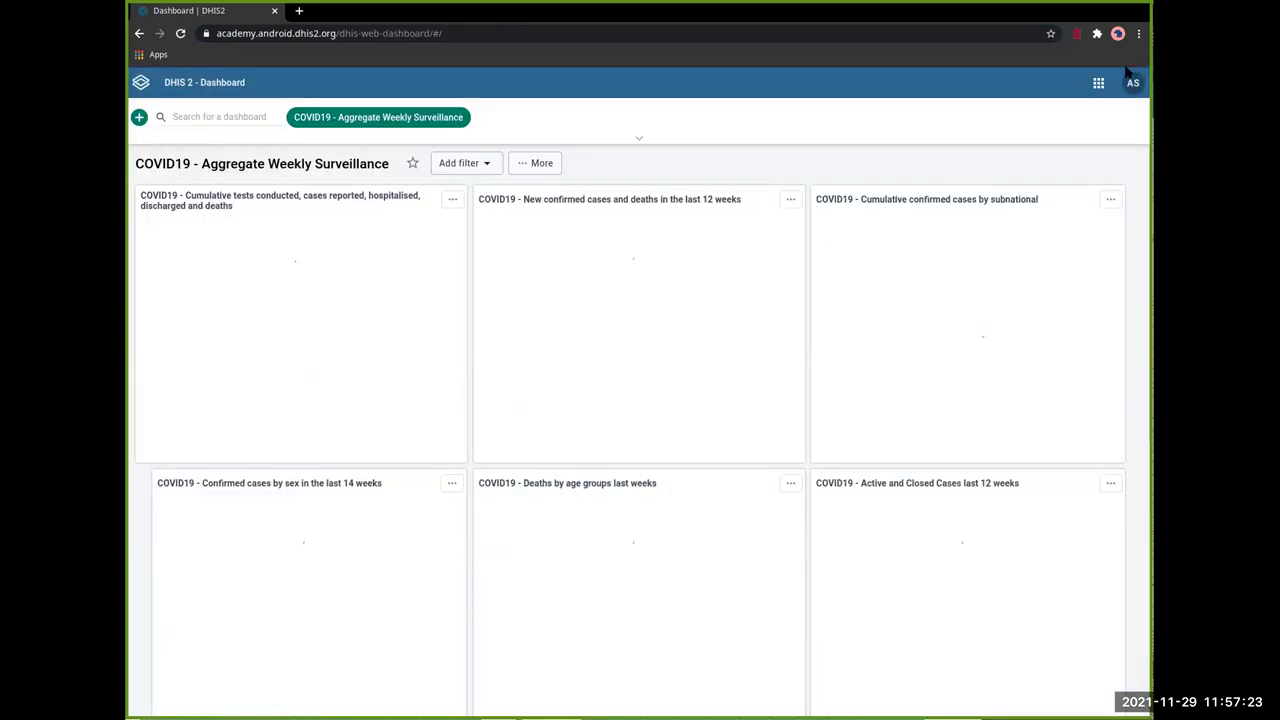
{"action": "left_click", "coordinate": [1098, 82]}
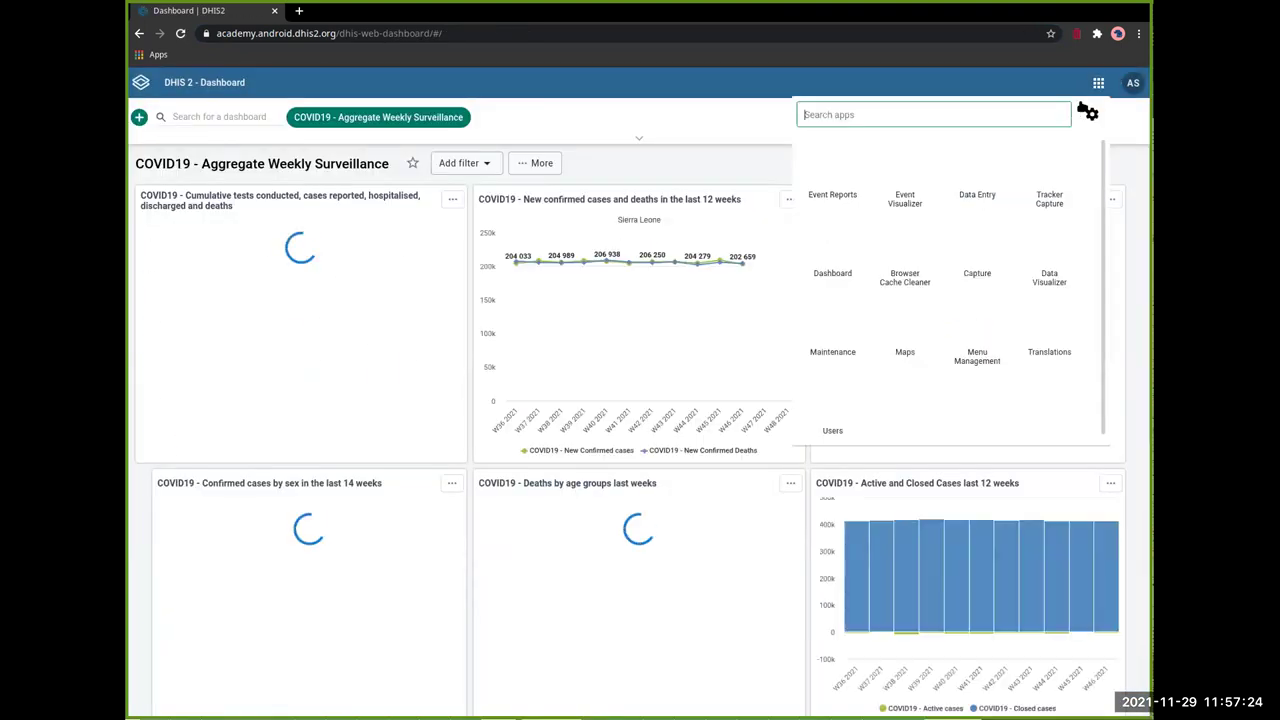
{"action": "type", "text": "user"}
{"action": "left_click", "coordinate": [833, 172]}
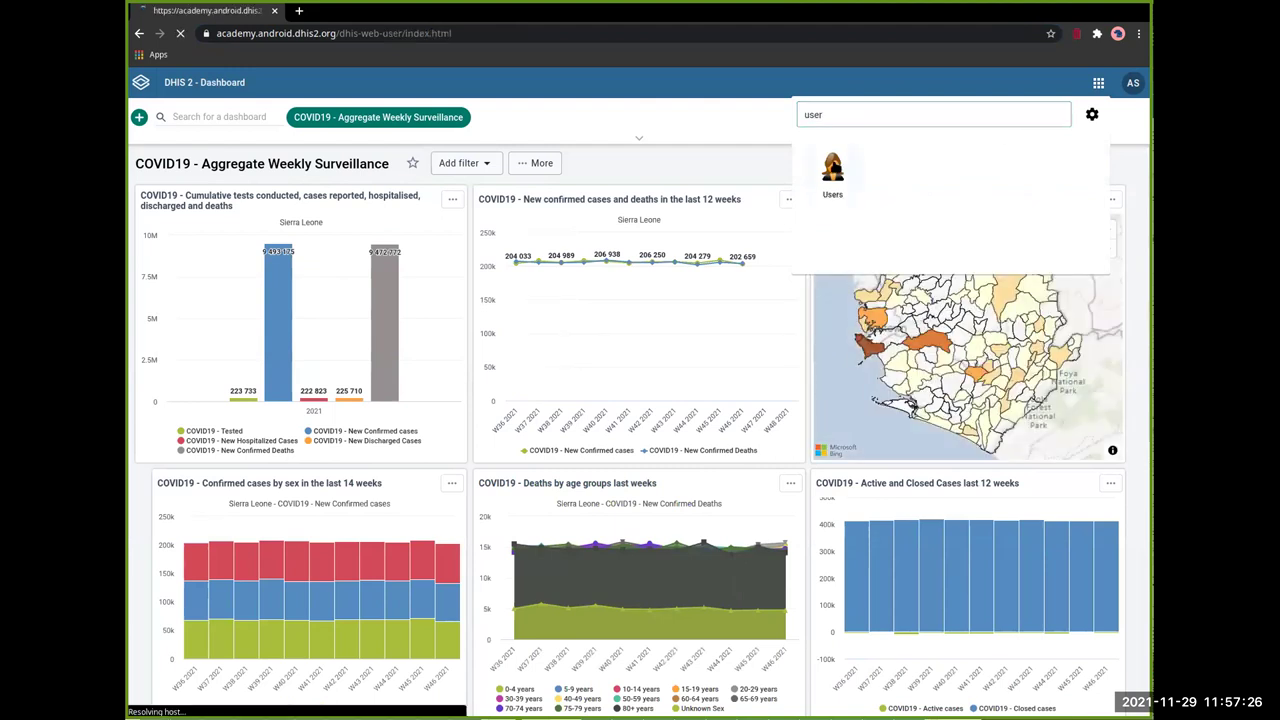
{"action": "left_click", "coordinate": [396, 129]}
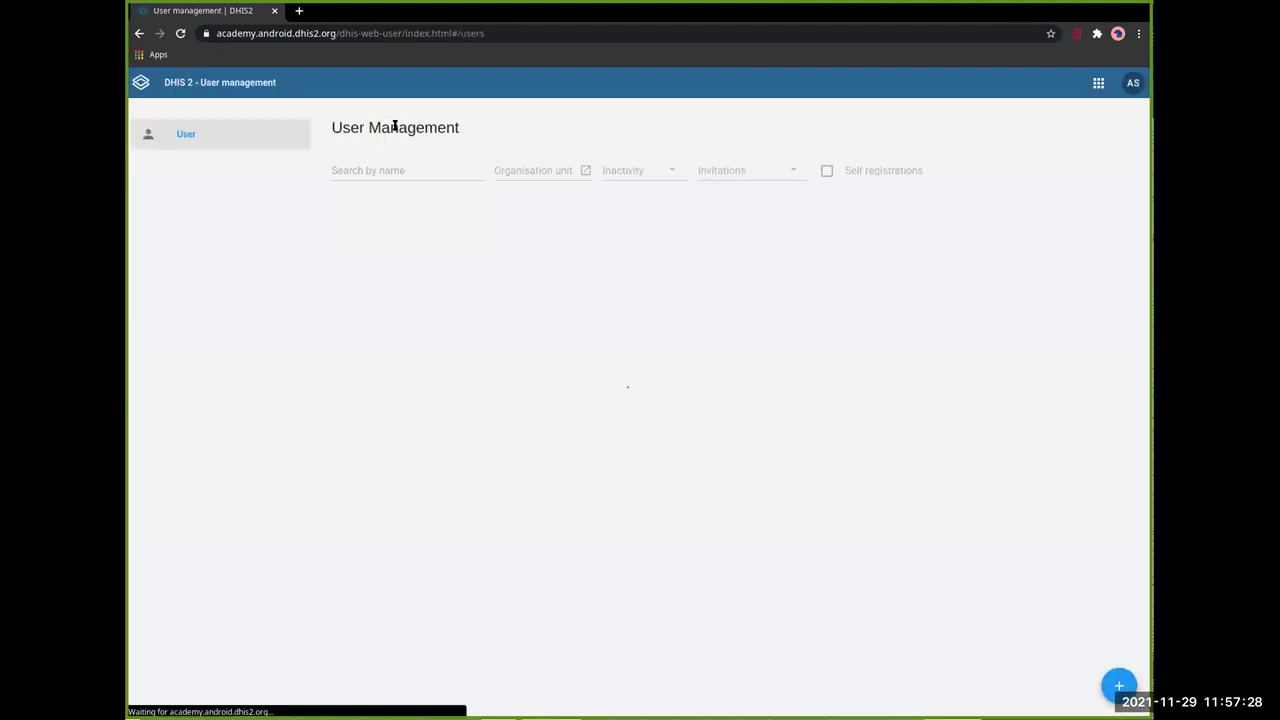
{"action": "scroll", "coordinate": [475, 250], "scroll_direction": "down", "scroll_amount": 2}
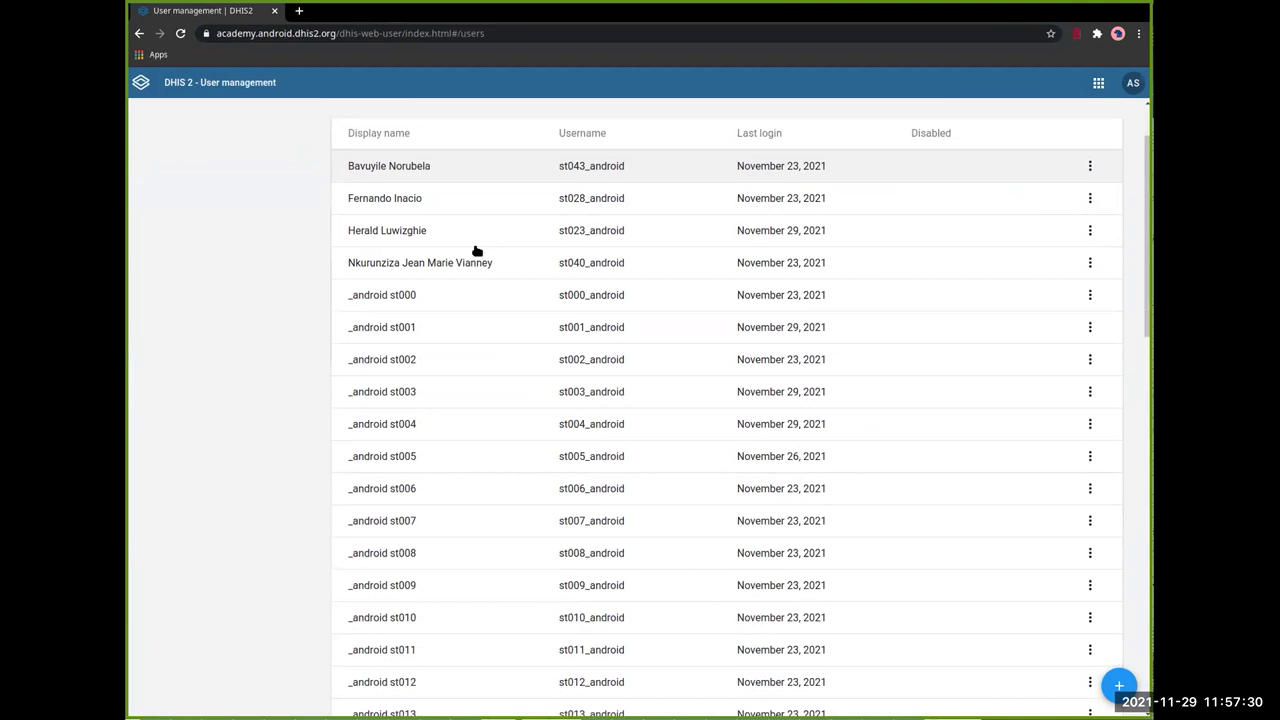
{"action": "scroll", "coordinate": [489, 274], "scroll_direction": "up", "scroll_amount": 2}
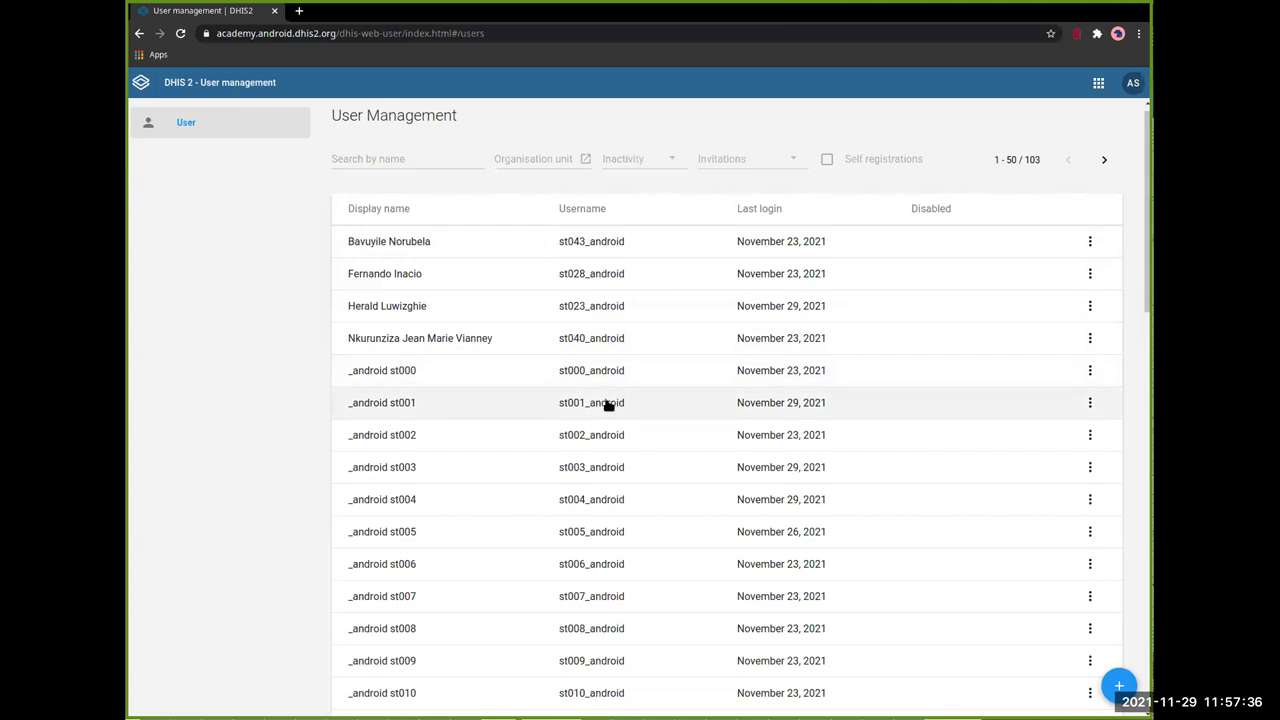
{"action": "left_click", "coordinate": [424, 407]}
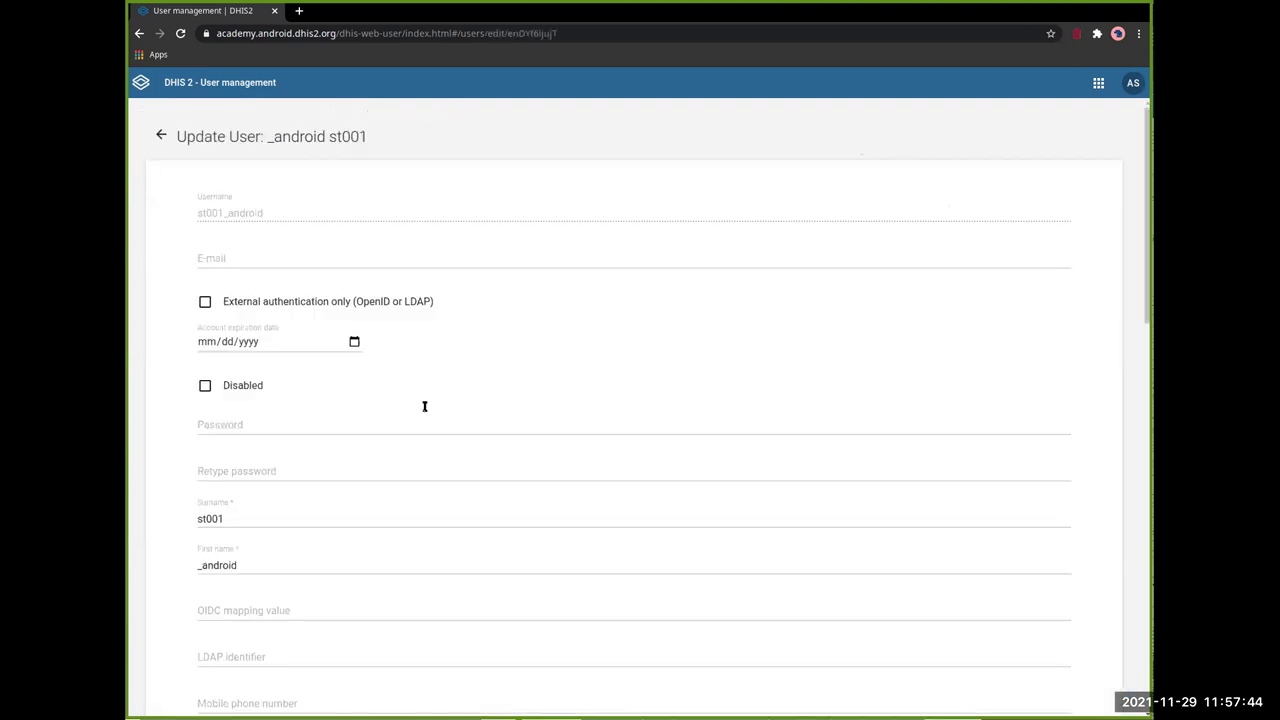
Step: Search 'pand' in the data capture tree and tick Panderu MCHP
{"action": "scroll", "coordinate": [608, 306], "scroll_direction": "down", "scroll_amount": 1}
{"action": "scroll", "coordinate": [608, 306], "scroll_direction": "down", "scroll_amount": 10}
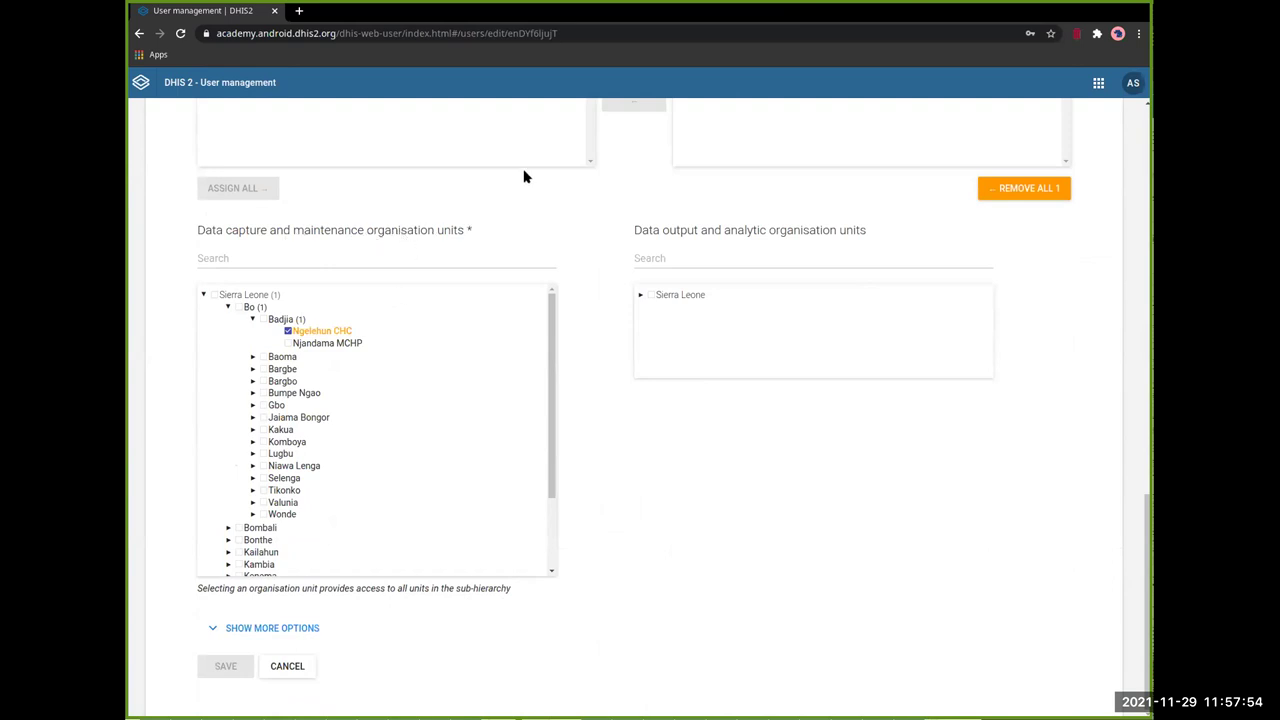
{"action": "left_click", "coordinate": [289, 331]}
{"action": "left_click", "coordinate": [418, 257]}
{"action": "type", "text": "paned"}
{"action": "key", "text": "BackSpace"}
{"action": "key", "text": "BackSpace"}
{"action": "type", "text": "d"}
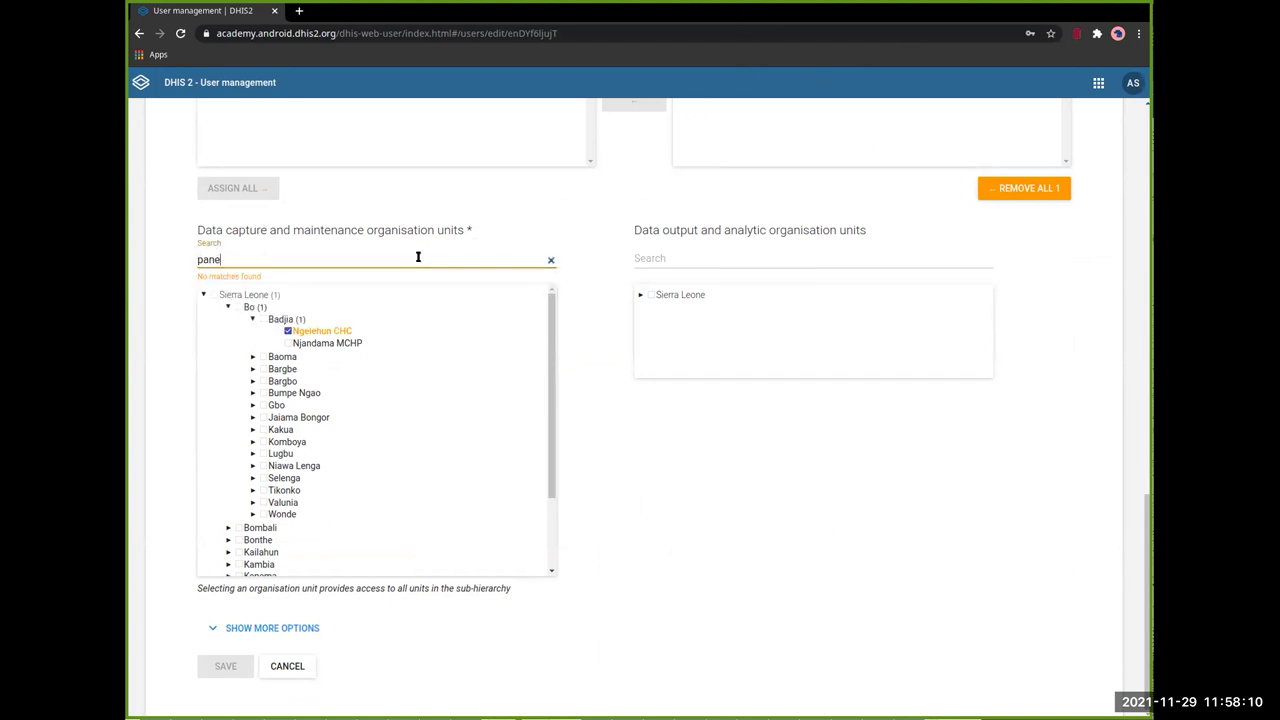
{"action": "left_click", "coordinate": [355, 298]}
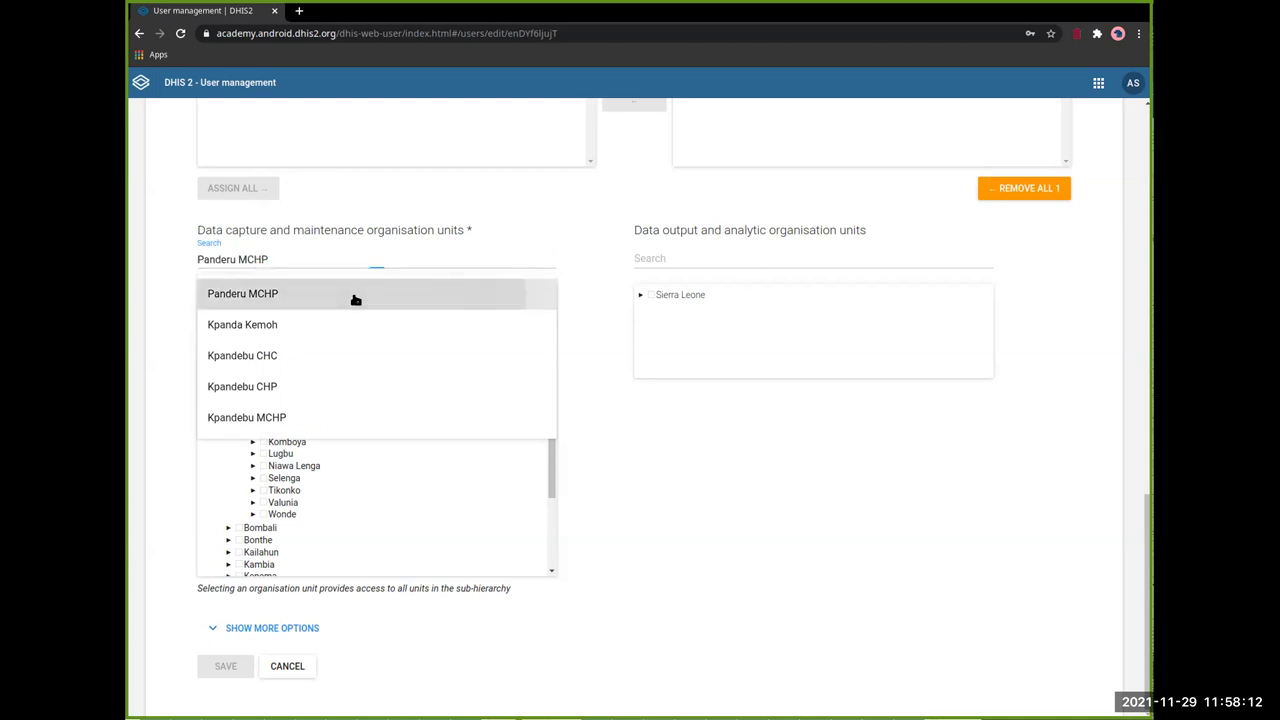
Step: Untick Ngelehun CHC in the data capture tree, leaving Sierra Leone unassigned
{"action": "left_click", "coordinate": [275, 257]}
{"action": "left_click", "coordinate": [228, 306]}
{"action": "scroll", "coordinate": [272, 375], "scroll_direction": "down", "scroll_amount": 1}
{"action": "scroll", "coordinate": [272, 375], "scroll_direction": "down", "scroll_amount": 5}
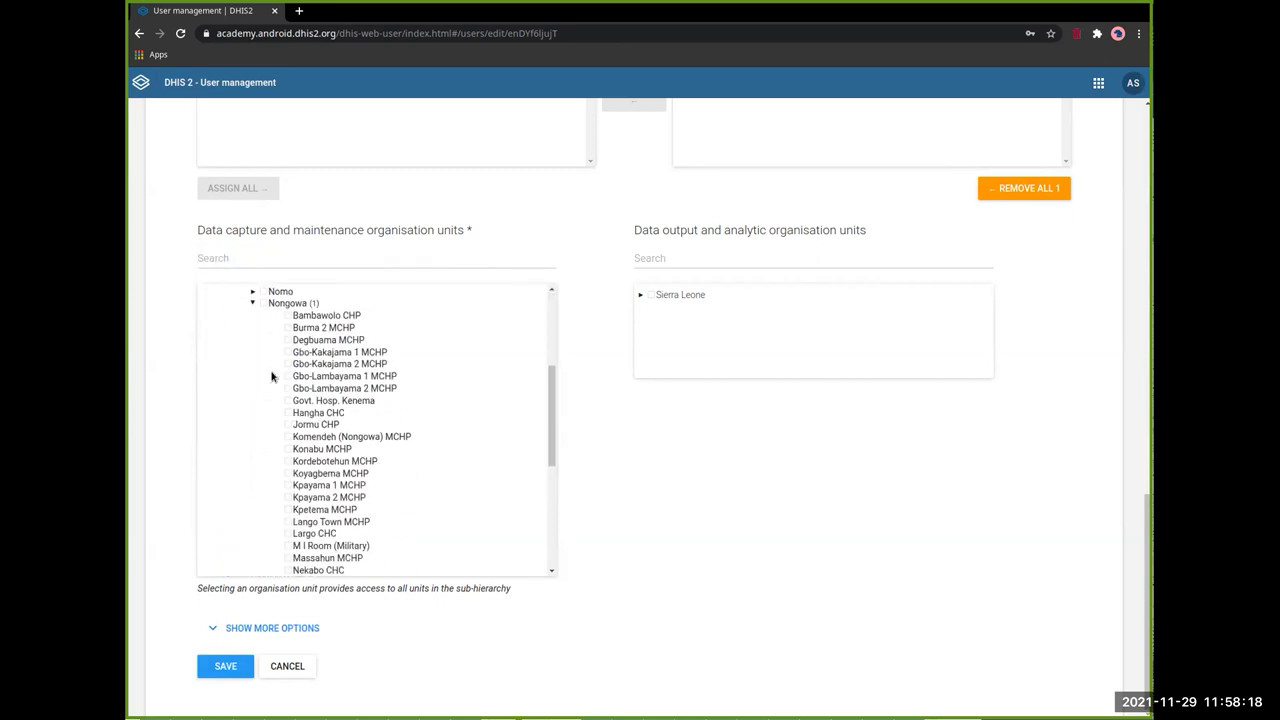
{"action": "scroll", "coordinate": [345, 370], "scroll_direction": "up", "scroll_amount": 10}
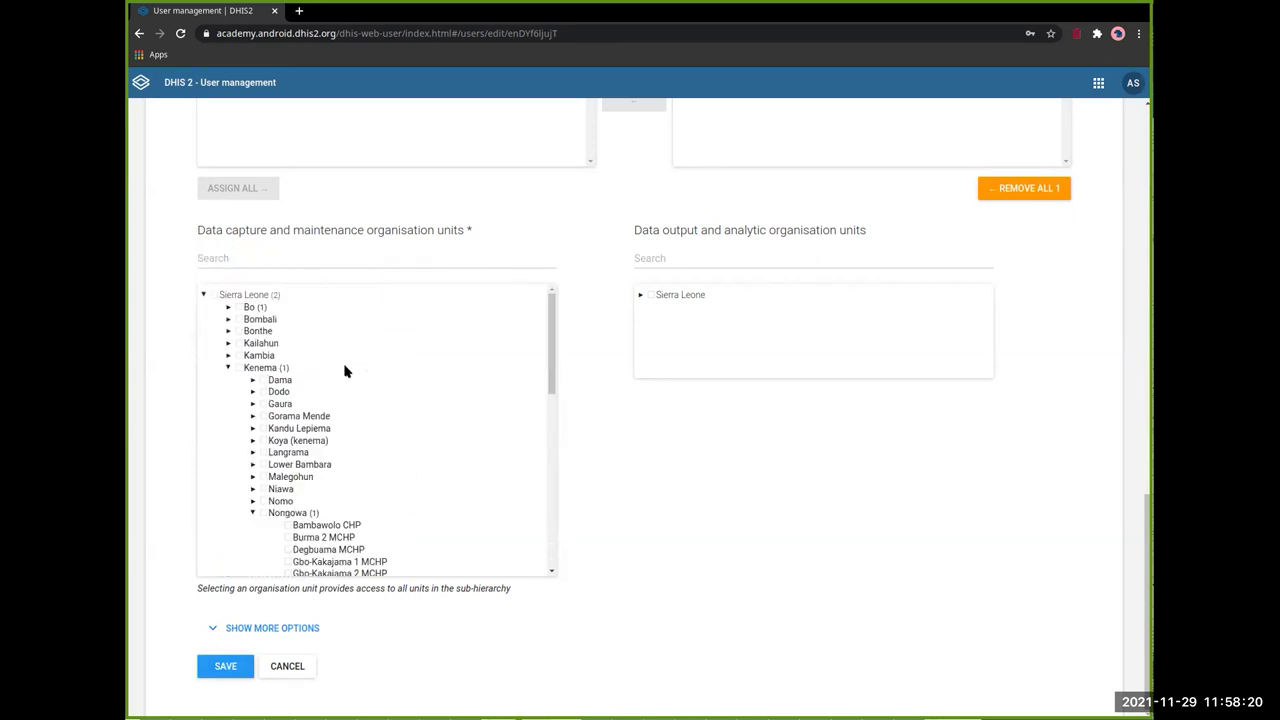
{"action": "left_click", "coordinate": [230, 291]}
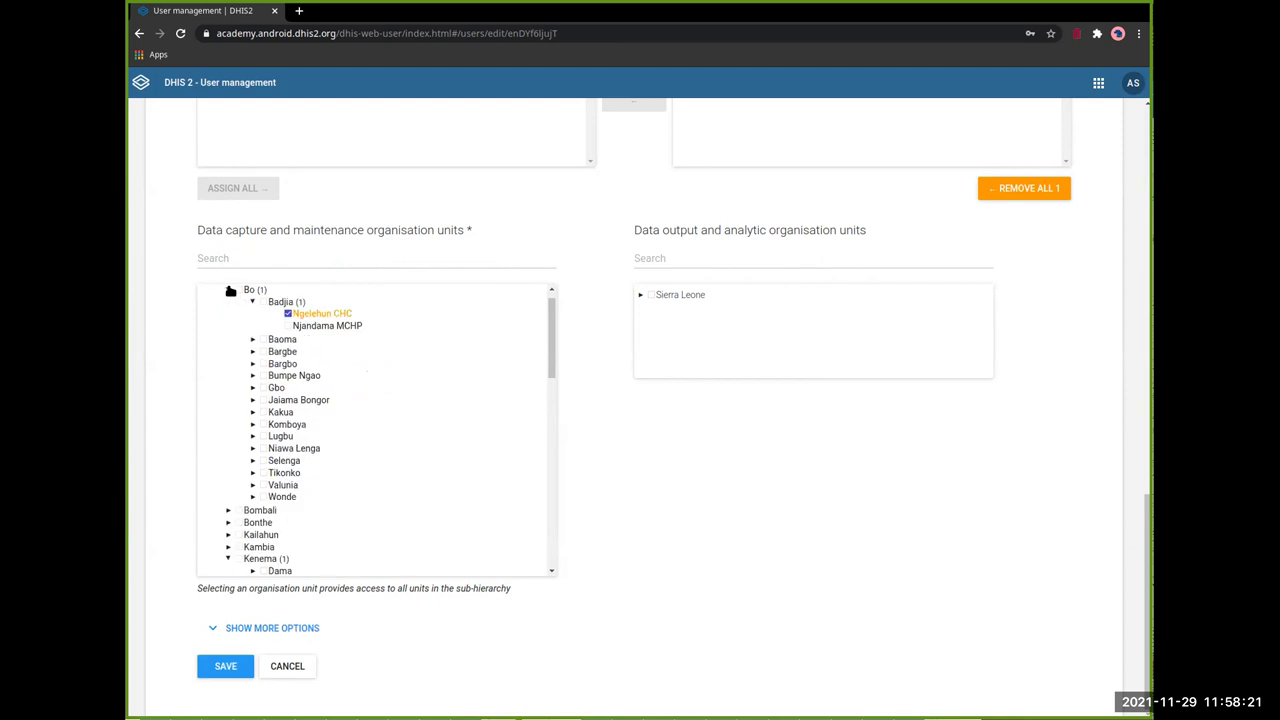
{"action": "left_click", "coordinate": [287, 314]}
{"action": "scroll", "coordinate": [546, 321], "scroll_direction": "up", "scroll_amount": 1}
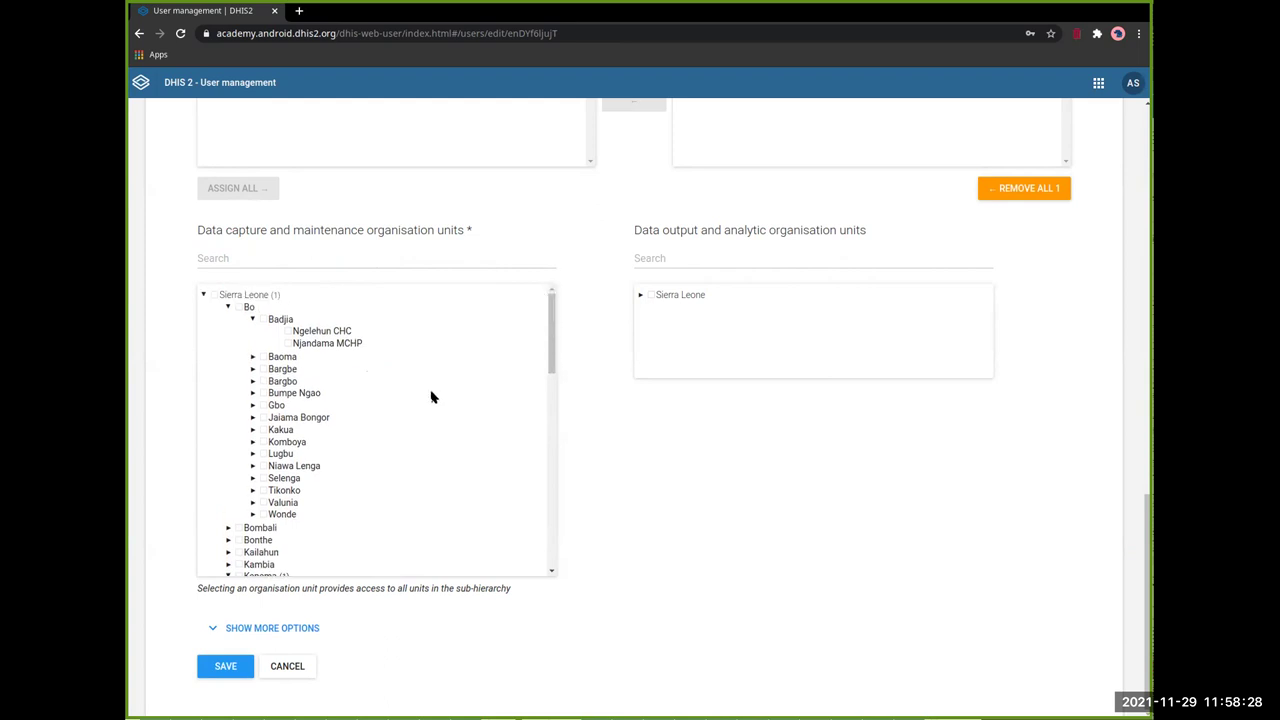
{"action": "scroll", "coordinate": [431, 396], "scroll_direction": "down", "scroll_amount": 10}
{"action": "scroll", "coordinate": [431, 396], "scroll_direction": "up", "scroll_amount": 9}
{"action": "scroll", "coordinate": [265, 332], "scroll_direction": "up", "scroll_amount": 2}
{"action": "left_click", "coordinate": [214, 295]}
{"action": "left_click", "coordinate": [214, 295]}
{"action": "left_click", "coordinate": [252, 320]}
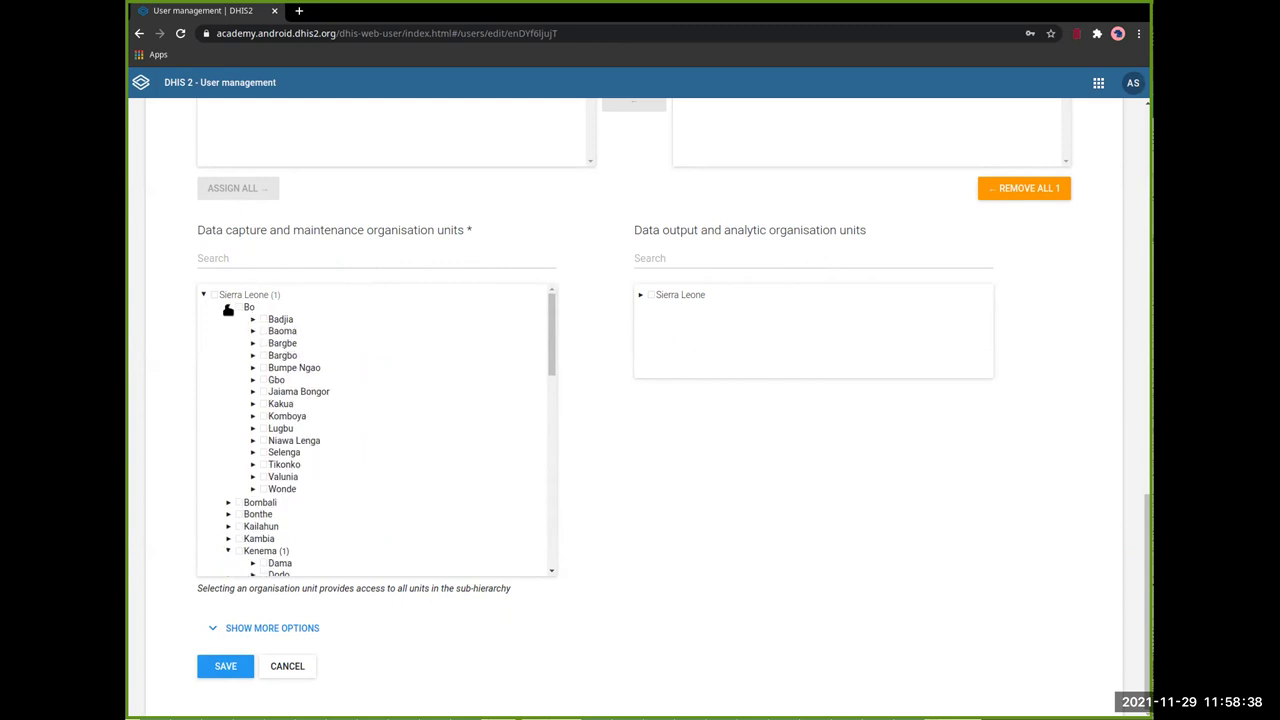
{"action": "left_click", "coordinate": [228, 308]}
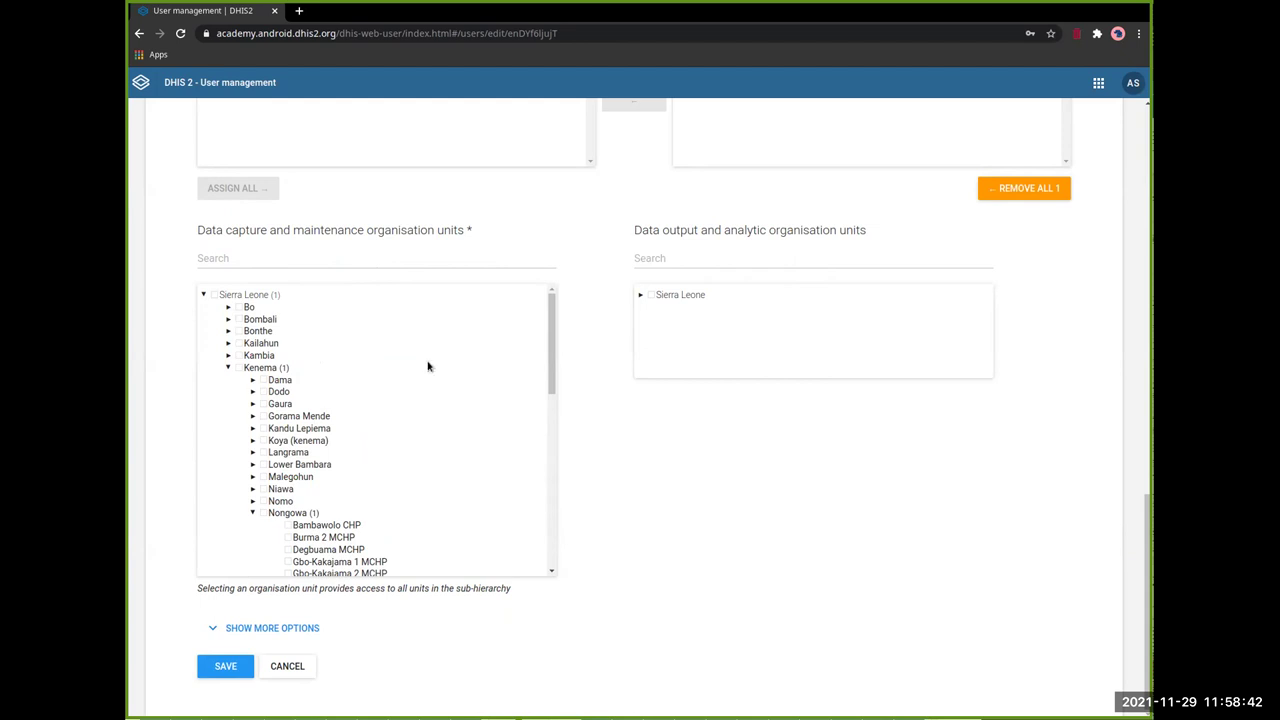
{"action": "scroll", "coordinate": [404, 369], "scroll_direction": "down", "scroll_amount": 6}
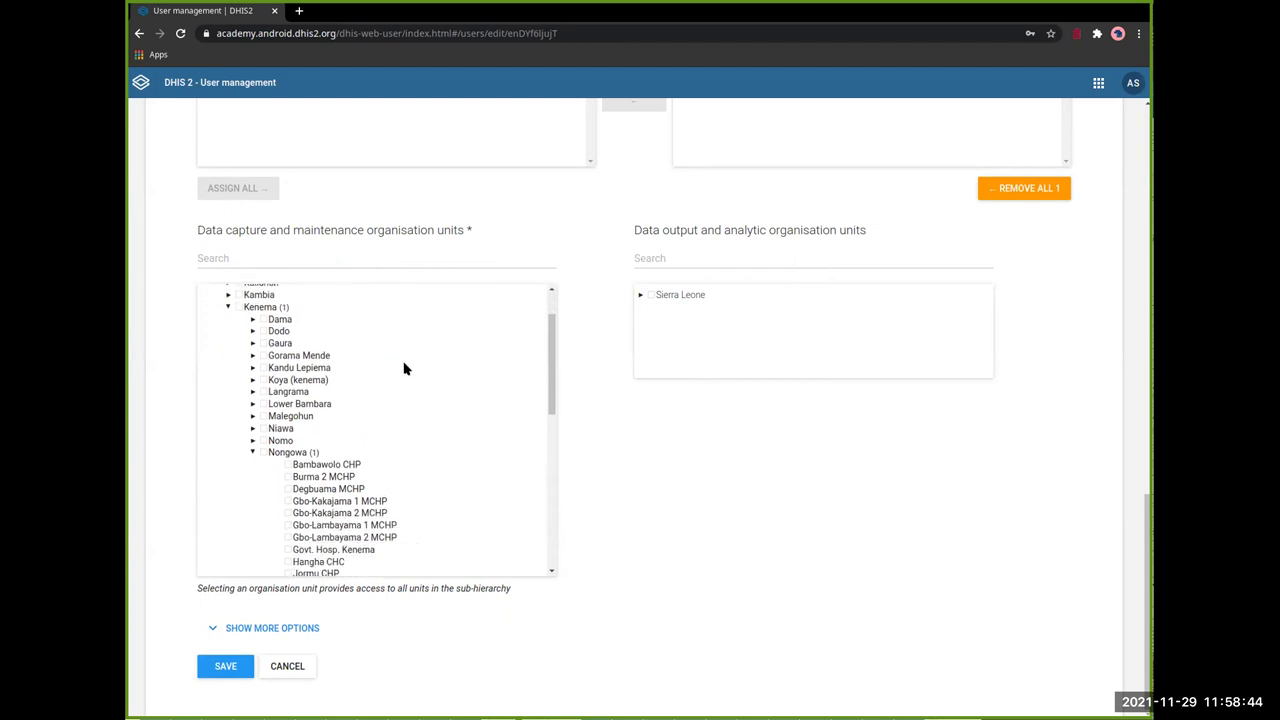
{"action": "scroll", "coordinate": [404, 369], "scroll_direction": "down", "scroll_amount": 2}
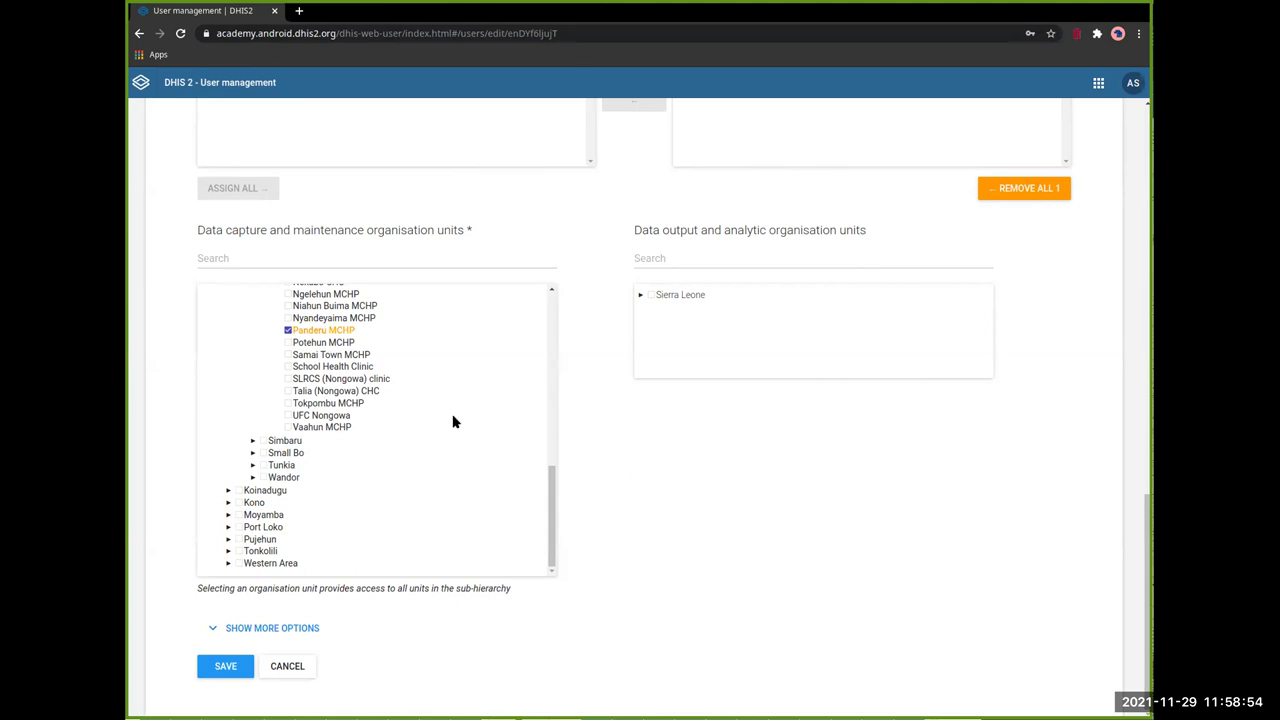
Step: Assign the ST001-android user group to the user
{"action": "left_click", "coordinate": [319, 628]}
{"action": "scroll", "coordinate": [619, 368], "scroll_direction": "down", "scroll_amount": 4}
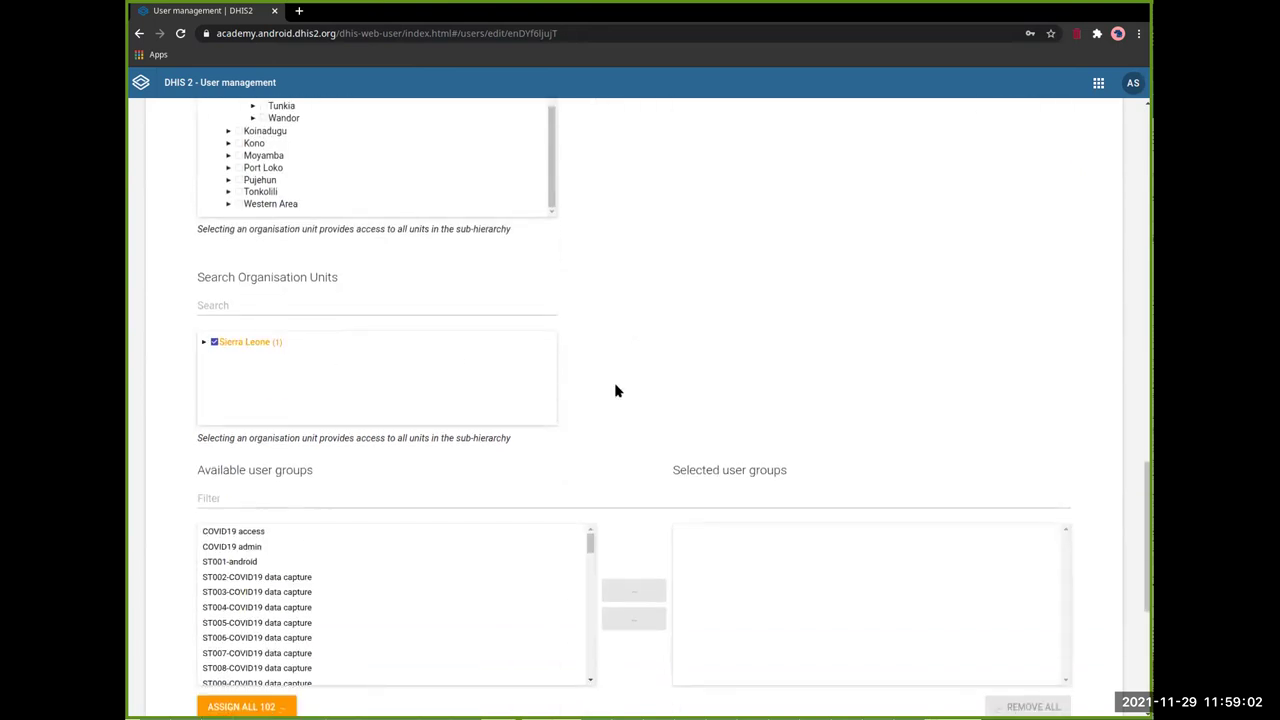
{"action": "scroll", "coordinate": [646, 386], "scroll_direction": "down", "scroll_amount": 2}
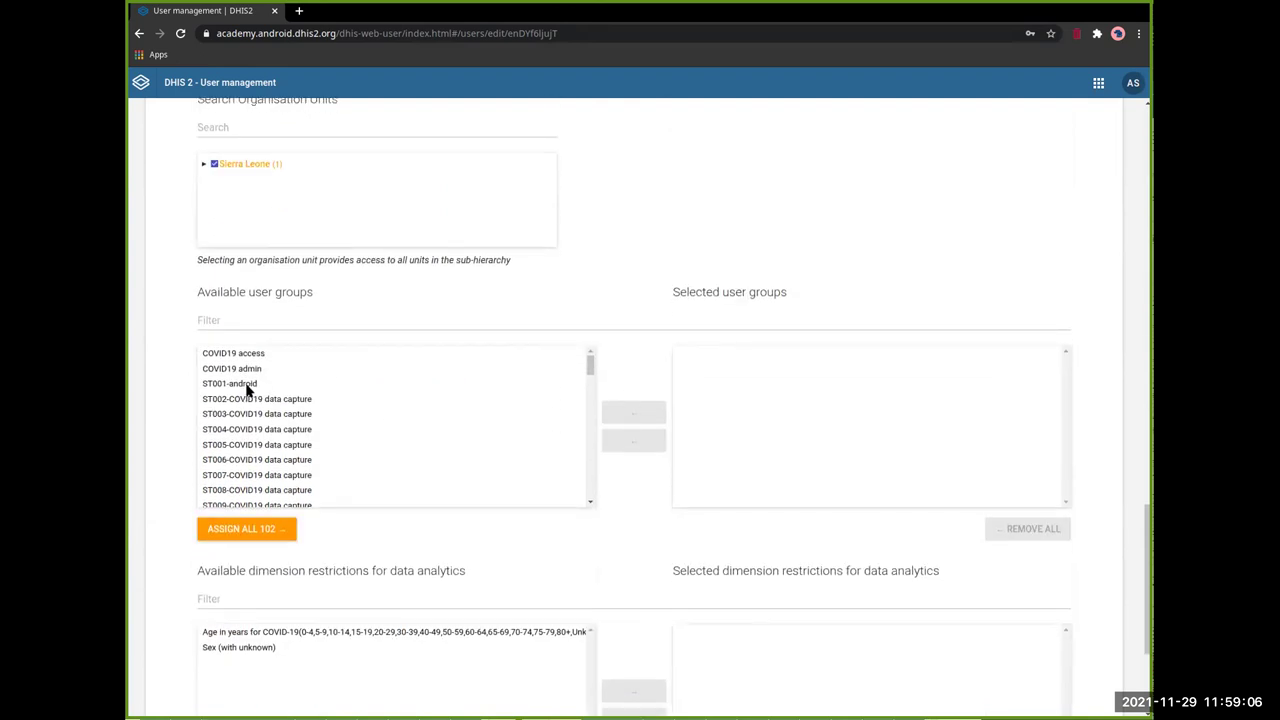
{"action": "left_click", "coordinate": [247, 386]}
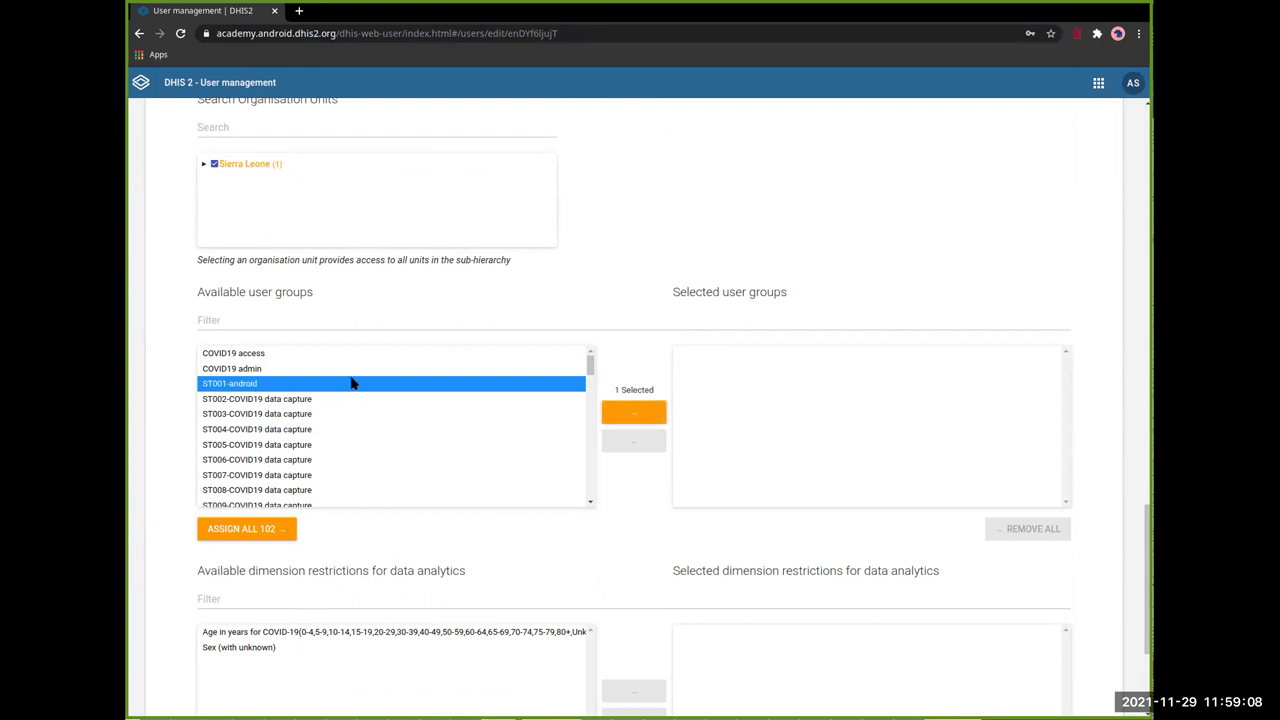
{"action": "left_click", "coordinate": [634, 411]}
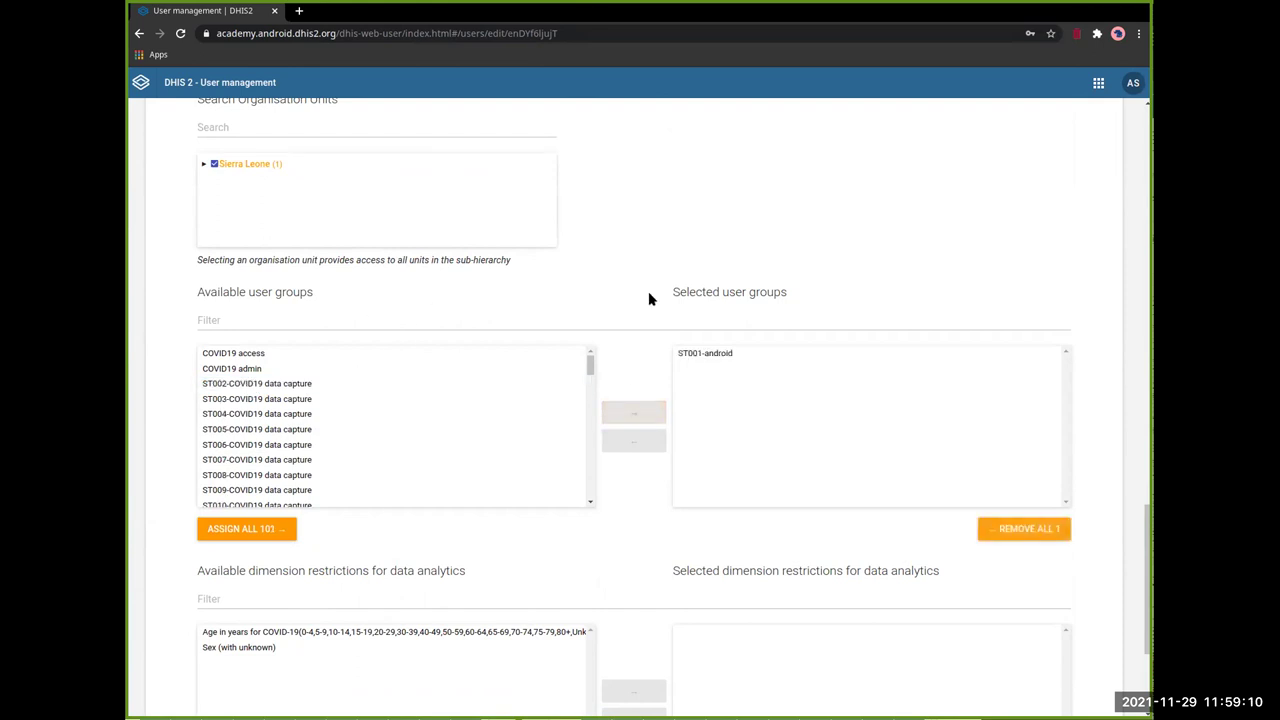
Step: Save the user and return to the User Management list
{"action": "scroll", "coordinate": [705, 296], "scroll_direction": "down", "scroll_amount": 3}
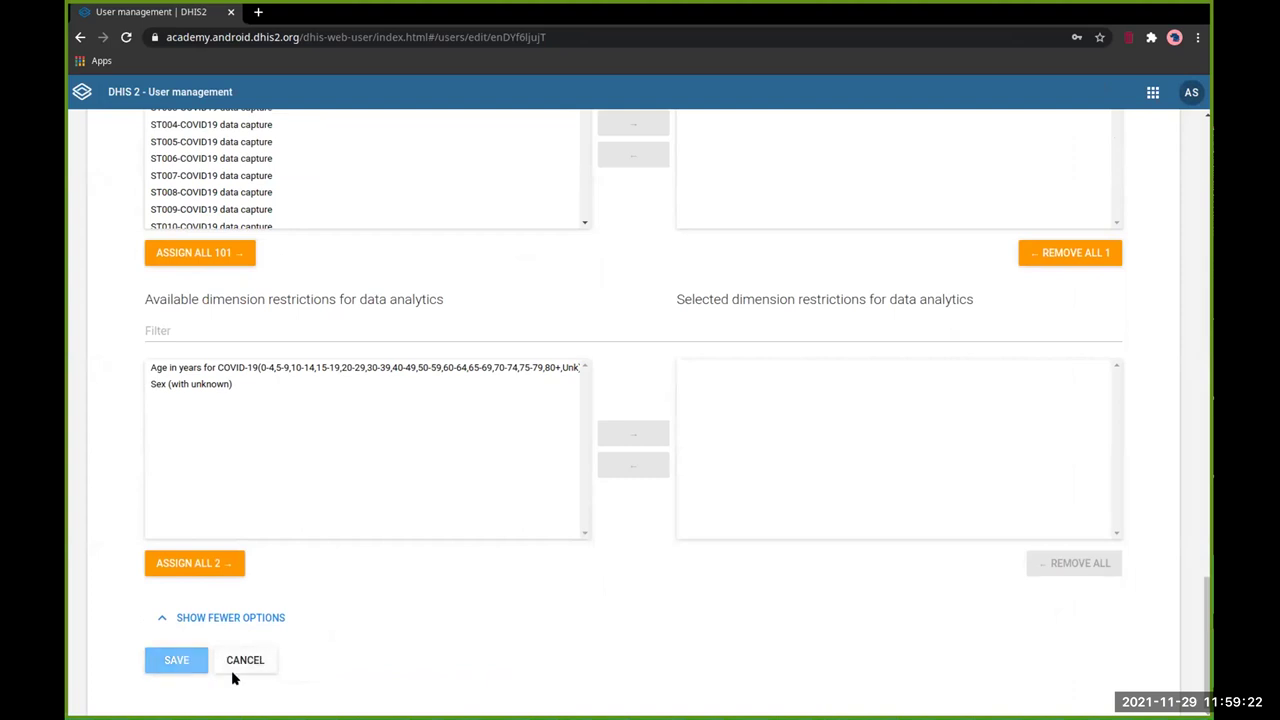
{"action": "left_click", "coordinate": [249, 666]}
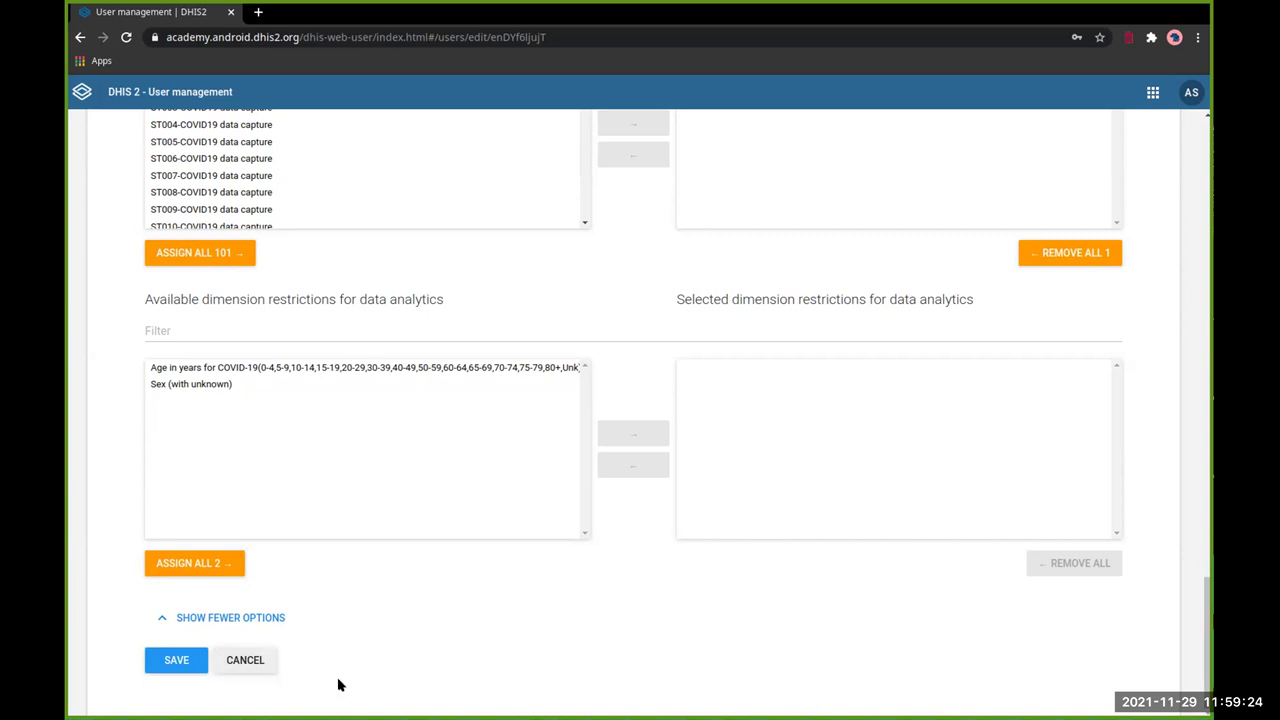
{"action": "left_click", "coordinate": [258, 662]}
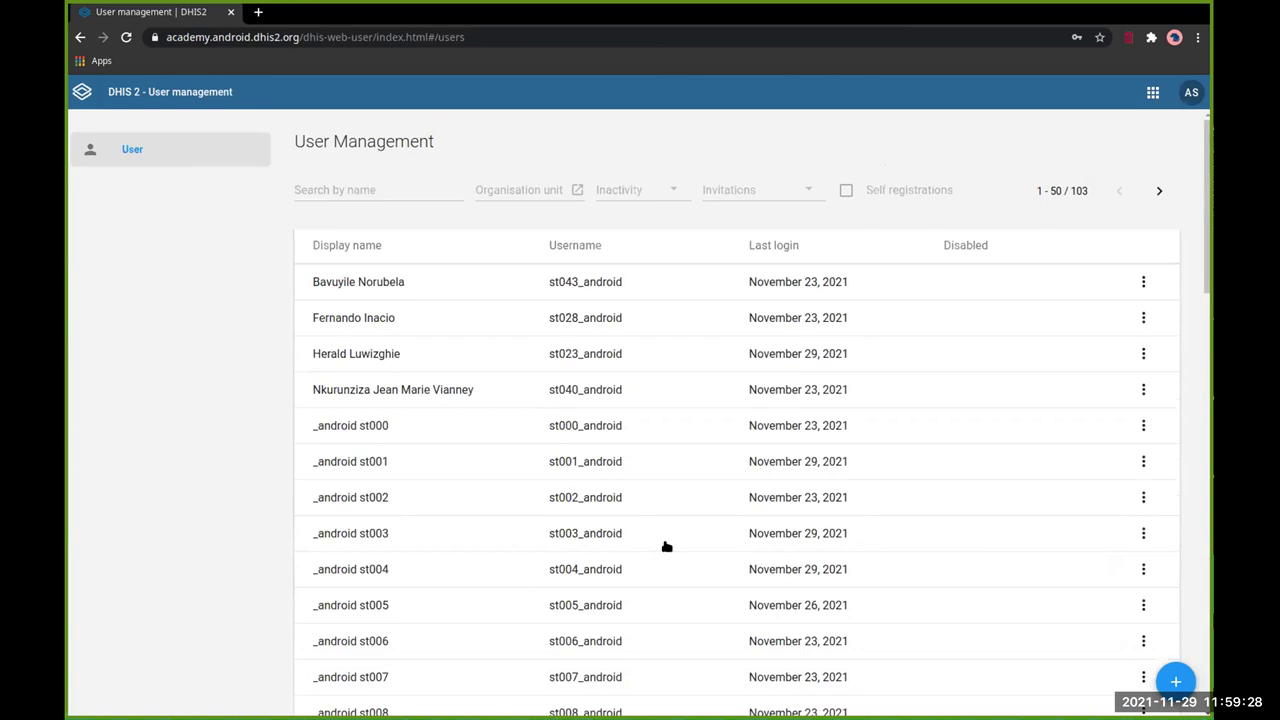
Step: Open Maintenance and go to the Program section's Program management list
{"action": "left_click", "coordinate": [1152, 92]}
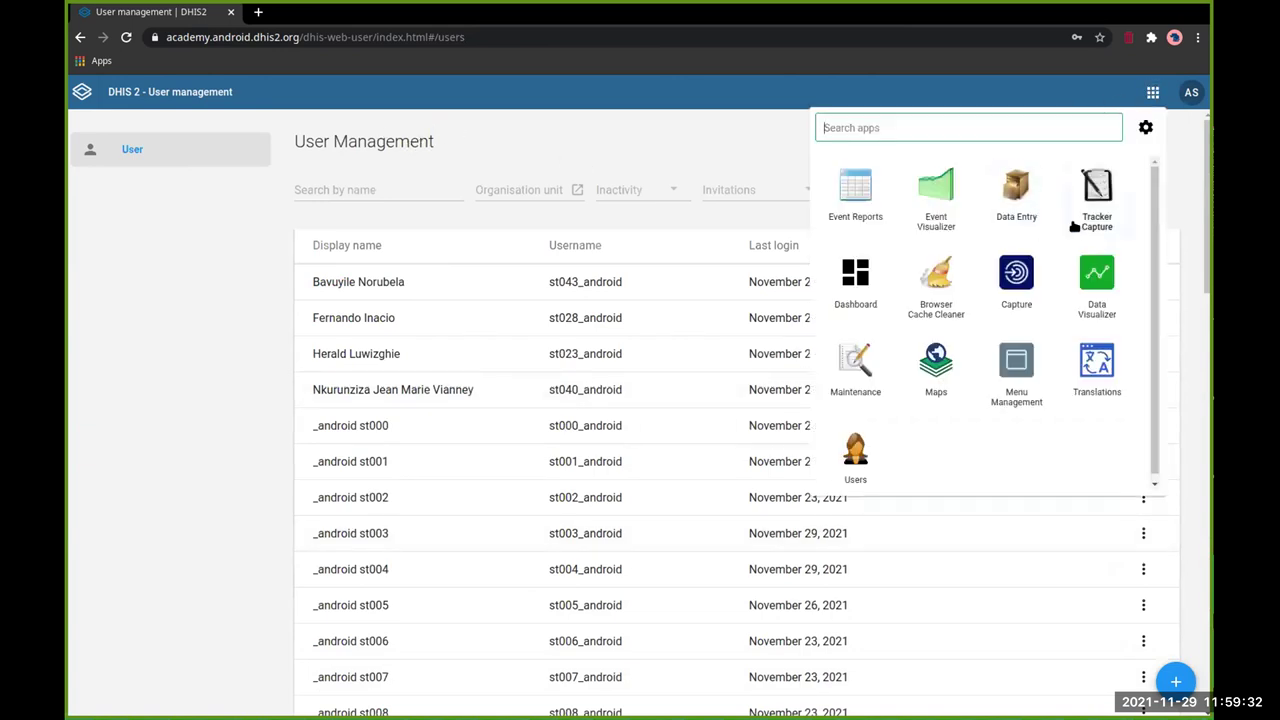
{"action": "left_click", "coordinate": [848, 366]}
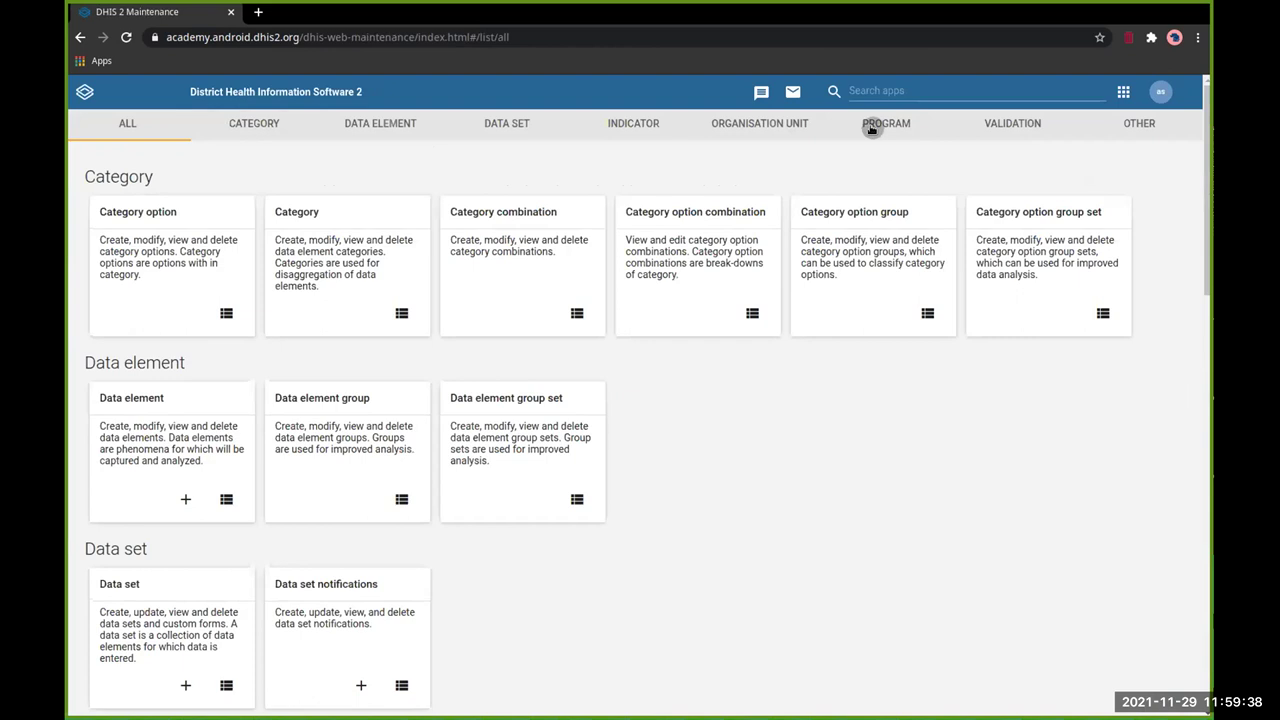
{"action": "left_click", "coordinate": [869, 126]}
{"action": "left_click", "coordinate": [383, 180]}
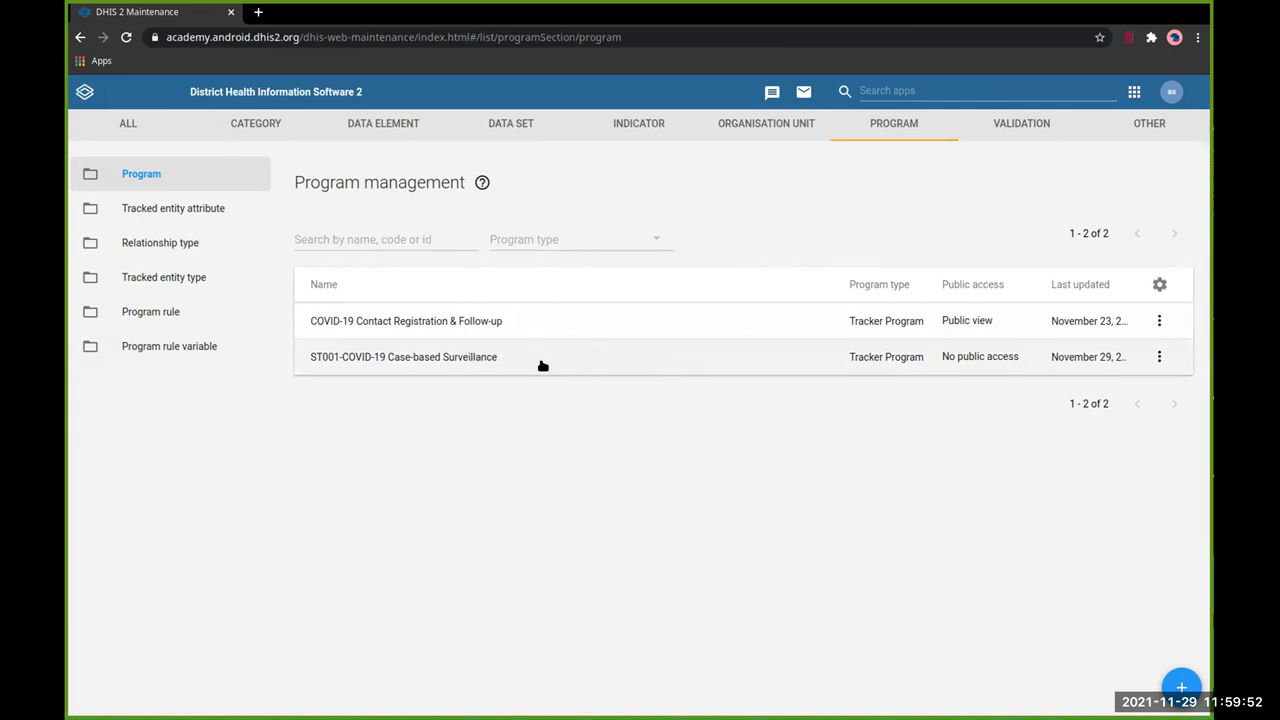
Step: Open the ST001-COVID-19 Case-based Surveillance program and view its enrollment details
{"action": "left_click", "coordinate": [478, 360]}
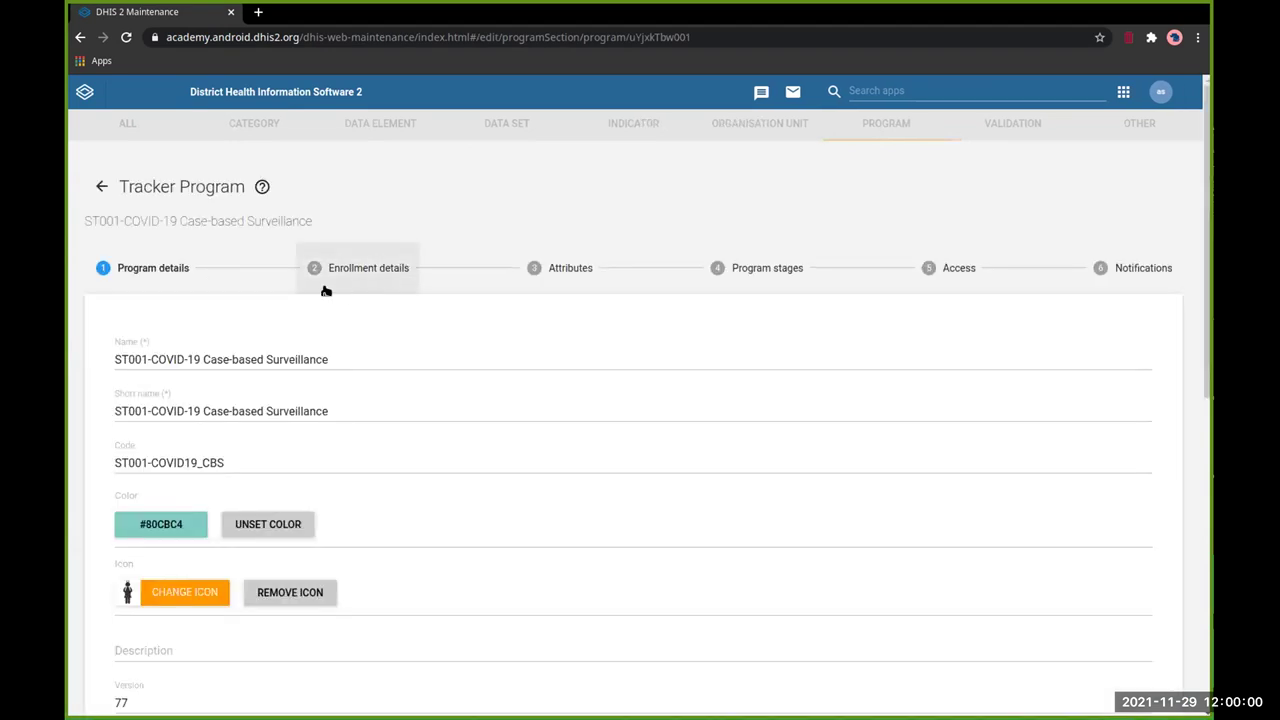
{"action": "left_click", "coordinate": [376, 281]}
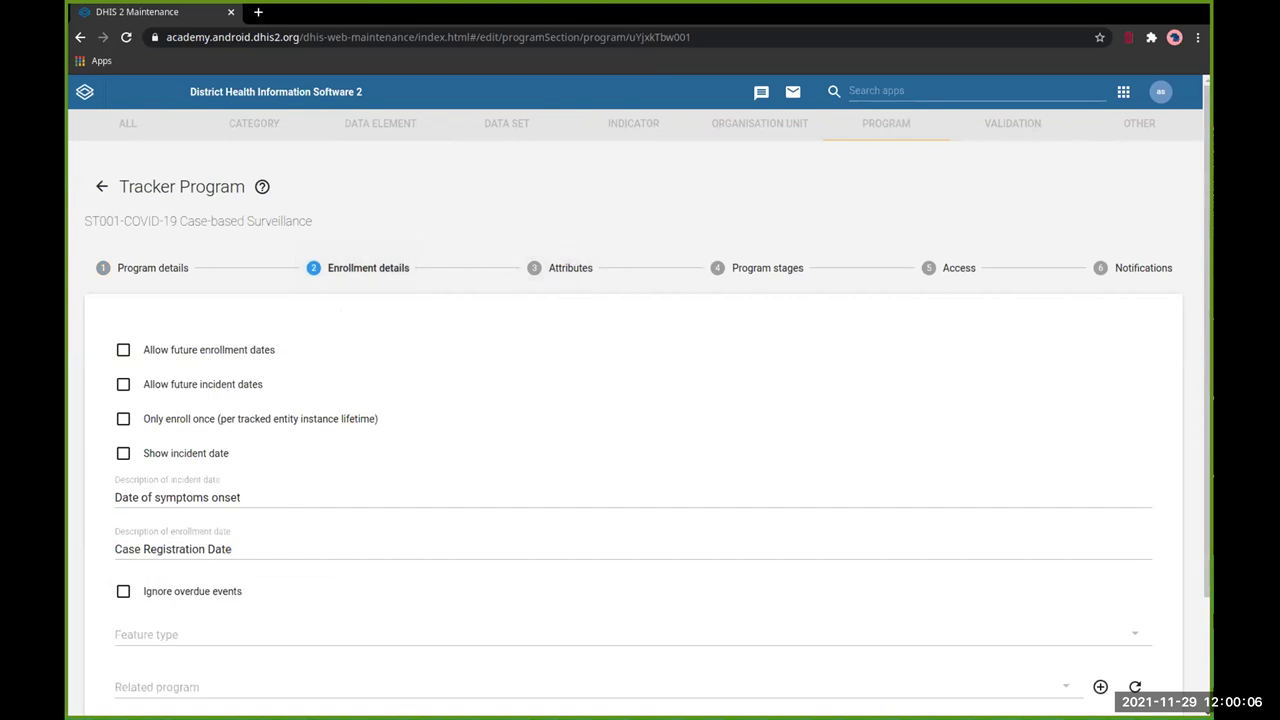
{"action": "scroll", "coordinate": [414, 203], "scroll_direction": "down", "scroll_amount": 2}
{"action": "scroll", "coordinate": [414, 203], "scroll_direction": "up", "scroll_amount": 2}
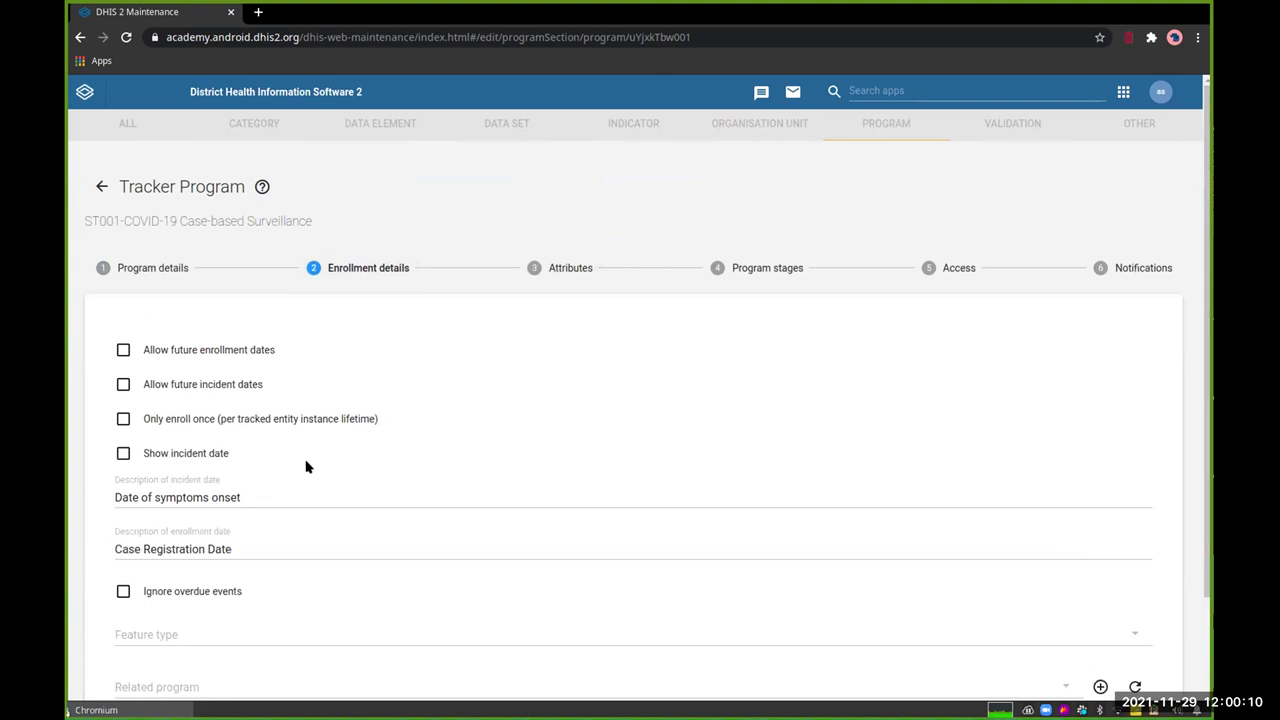
Step: Go to the Attributes step and review the 14 attributes' list and searchable settings
{"action": "left_click", "coordinate": [563, 278]}
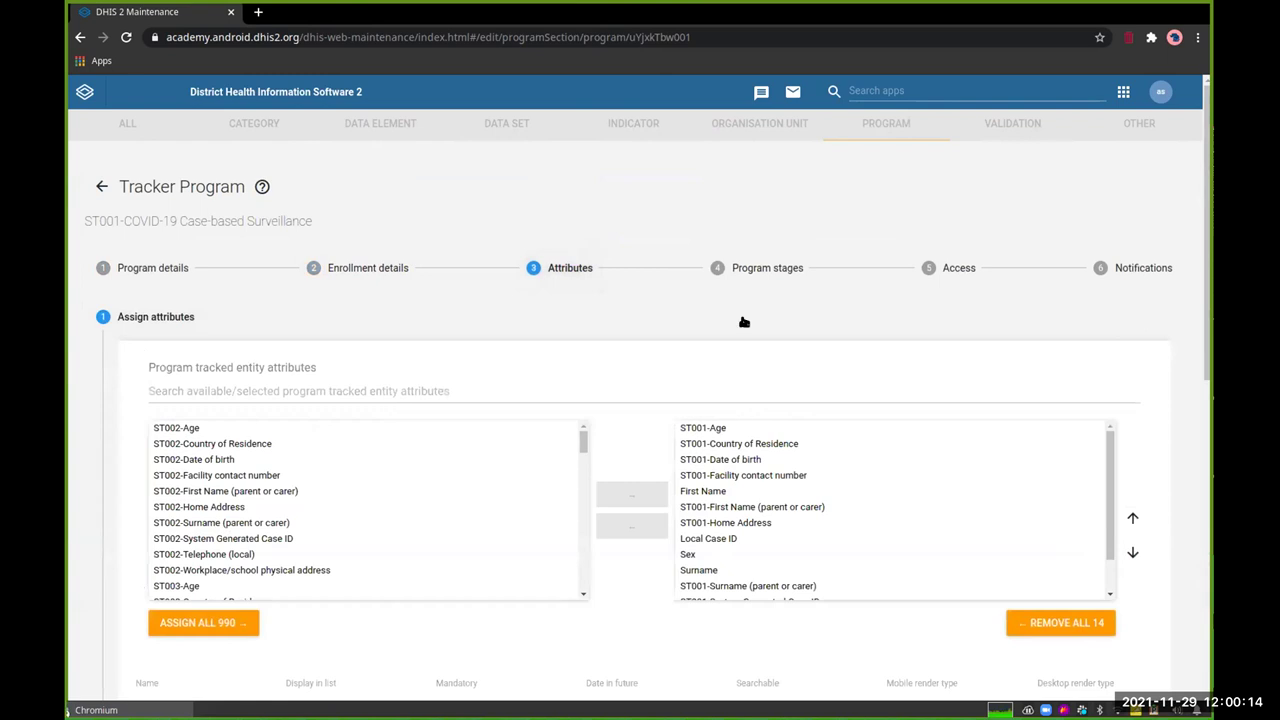
{"action": "scroll", "coordinate": [737, 314], "scroll_direction": "down", "scroll_amount": 5}
{"action": "scroll", "coordinate": [741, 318], "scroll_direction": "down", "scroll_amount": 2}
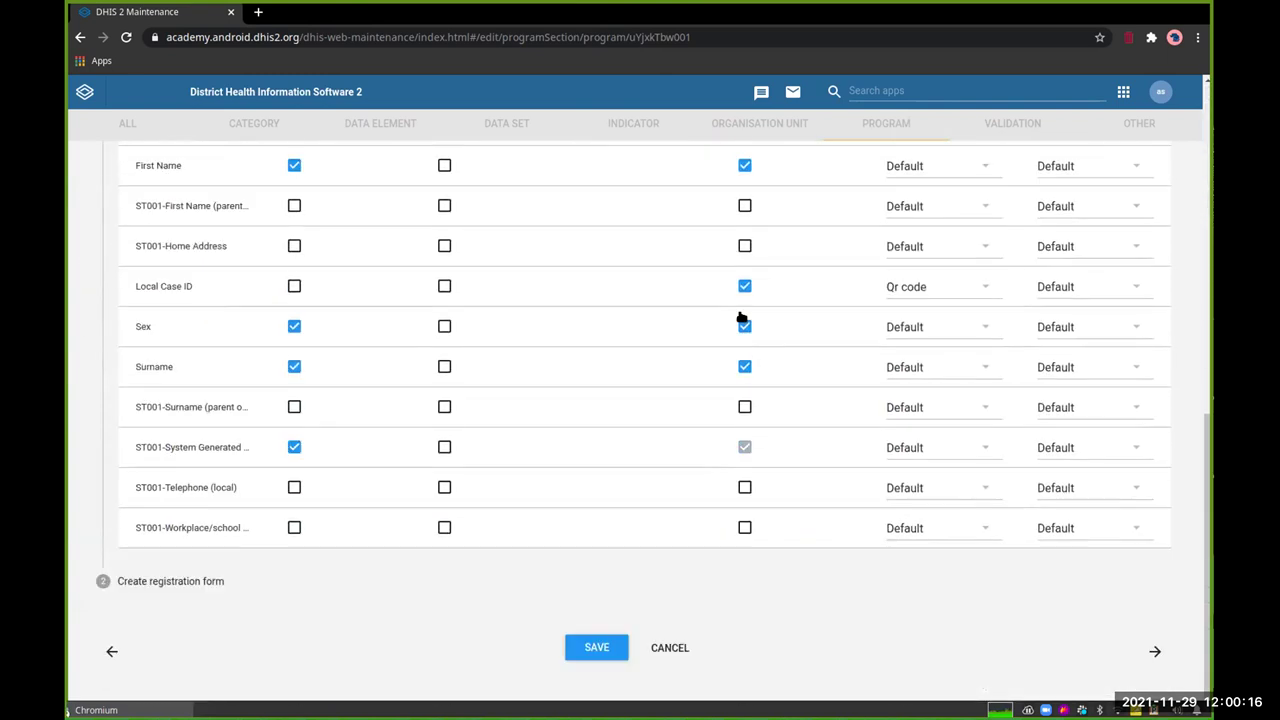
{"action": "scroll", "coordinate": [741, 318], "scroll_direction": "up", "scroll_amount": 7}
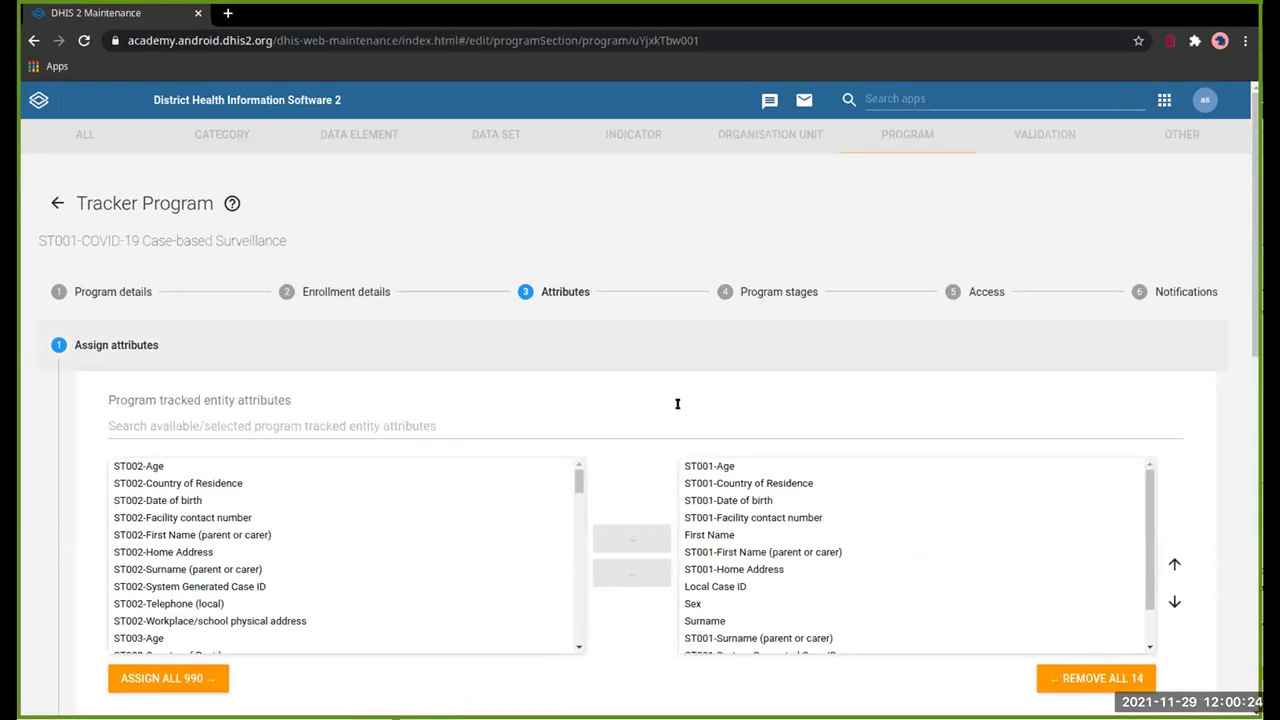
{"action": "scroll", "coordinate": [930, 475], "scroll_direction": "down", "scroll_amount": 2}
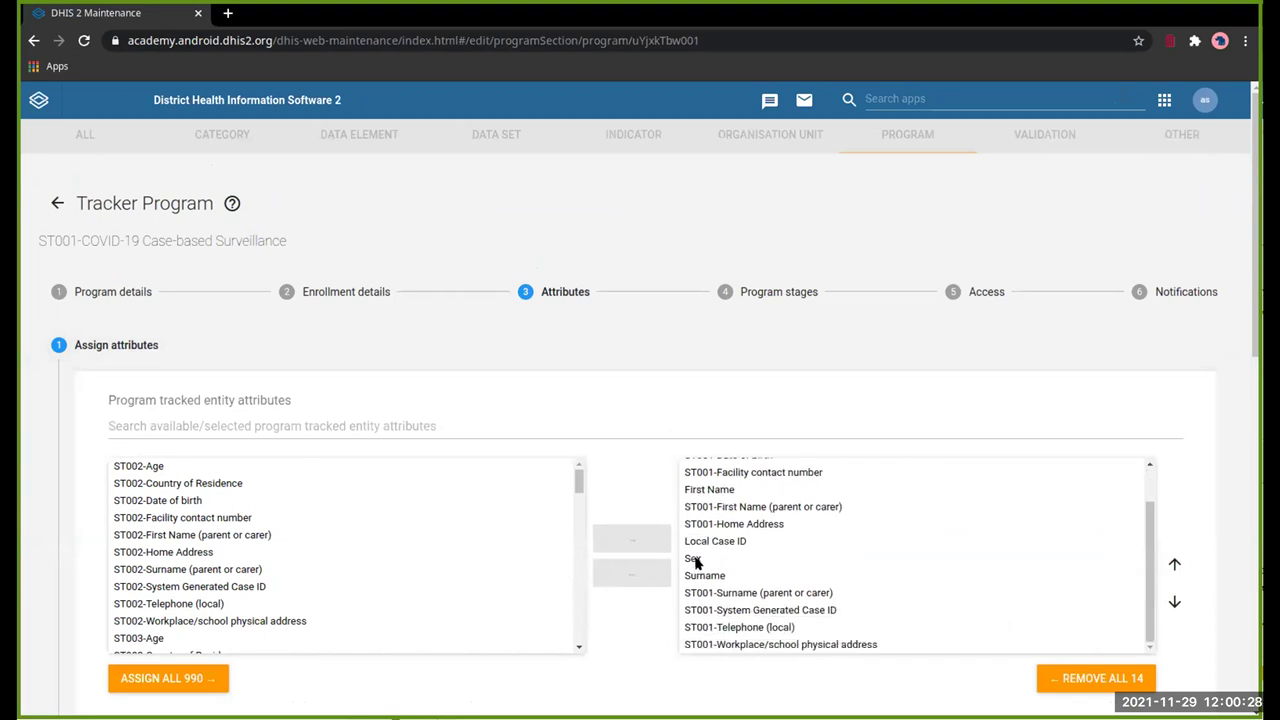
{"action": "scroll", "coordinate": [697, 563], "scroll_direction": "up", "scroll_amount": 1}
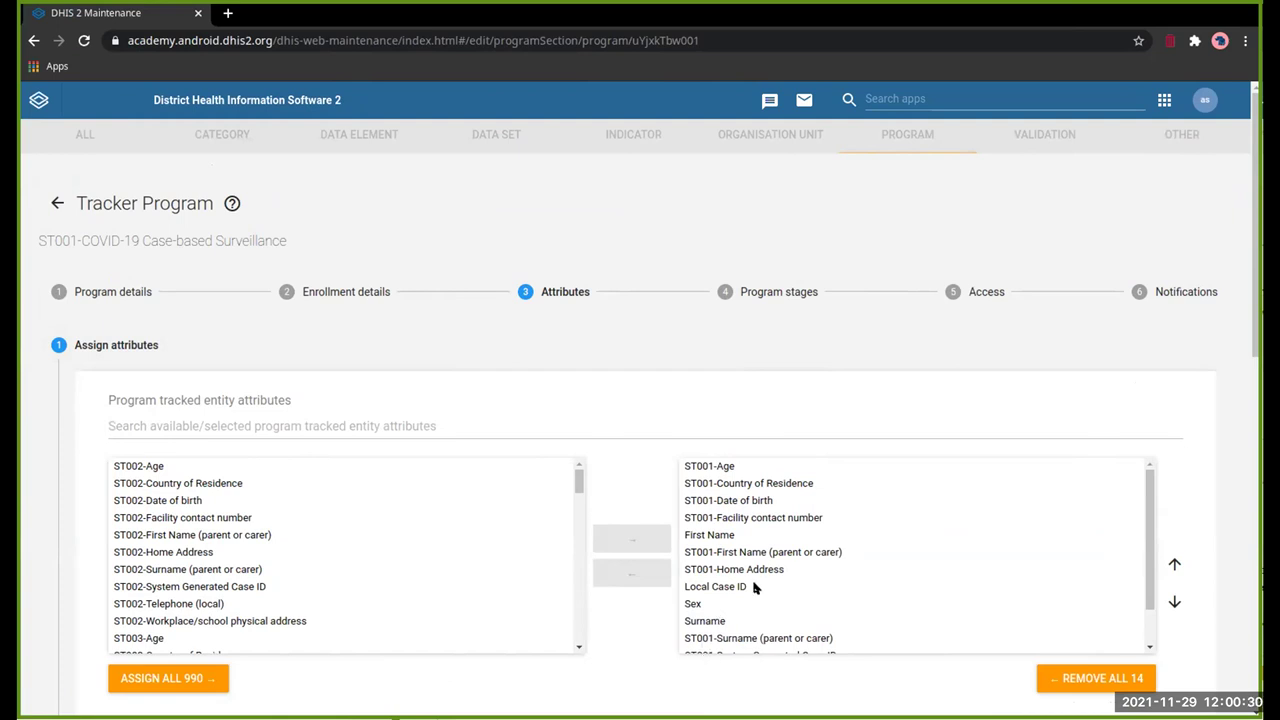
{"action": "scroll", "coordinate": [1123, 357], "scroll_direction": "down", "scroll_amount": 8}
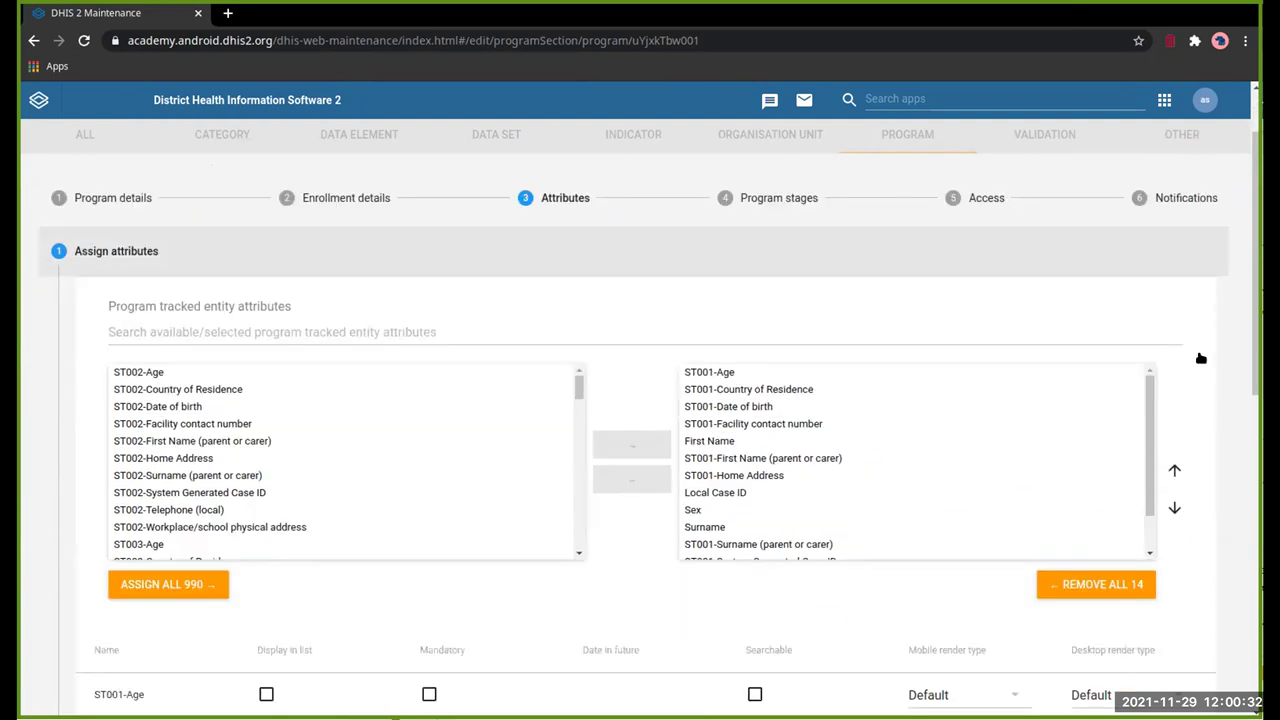
{"action": "scroll", "coordinate": [1200, 357], "scroll_direction": "up", "scroll_amount": 4}
{"action": "scroll", "coordinate": [914, 334], "scroll_direction": "down", "scroll_amount": 2}
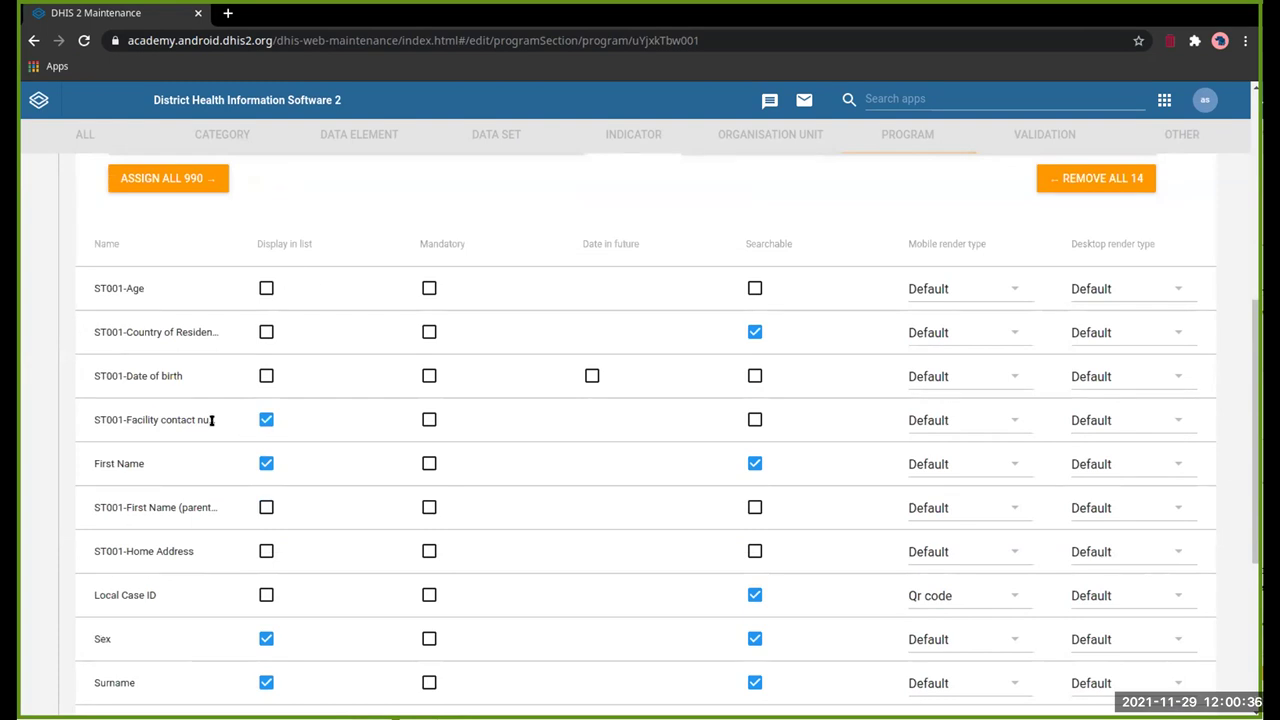
{"action": "scroll", "coordinate": [205, 485], "scroll_direction": "down", "scroll_amount": 2}
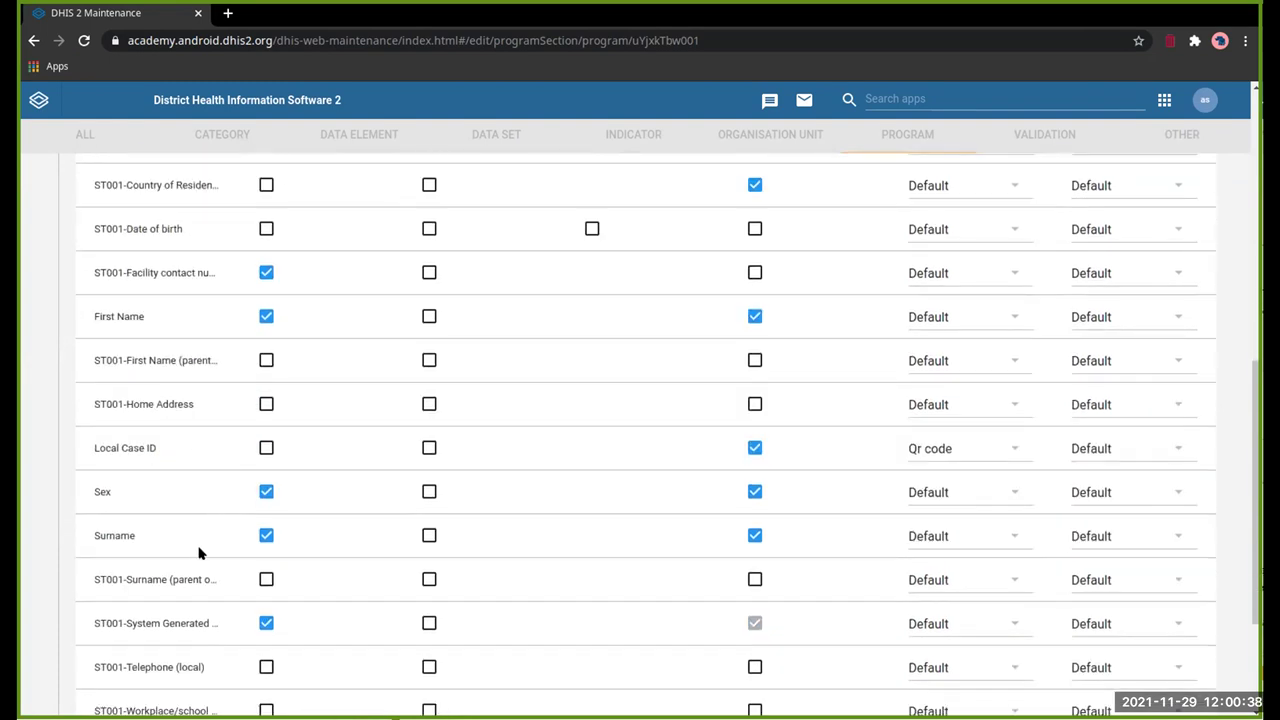
{"action": "scroll", "coordinate": [198, 555], "scroll_direction": "down", "scroll_amount": 1}
{"action": "scroll", "coordinate": [198, 555], "scroll_direction": "down", "scroll_amount": 1}
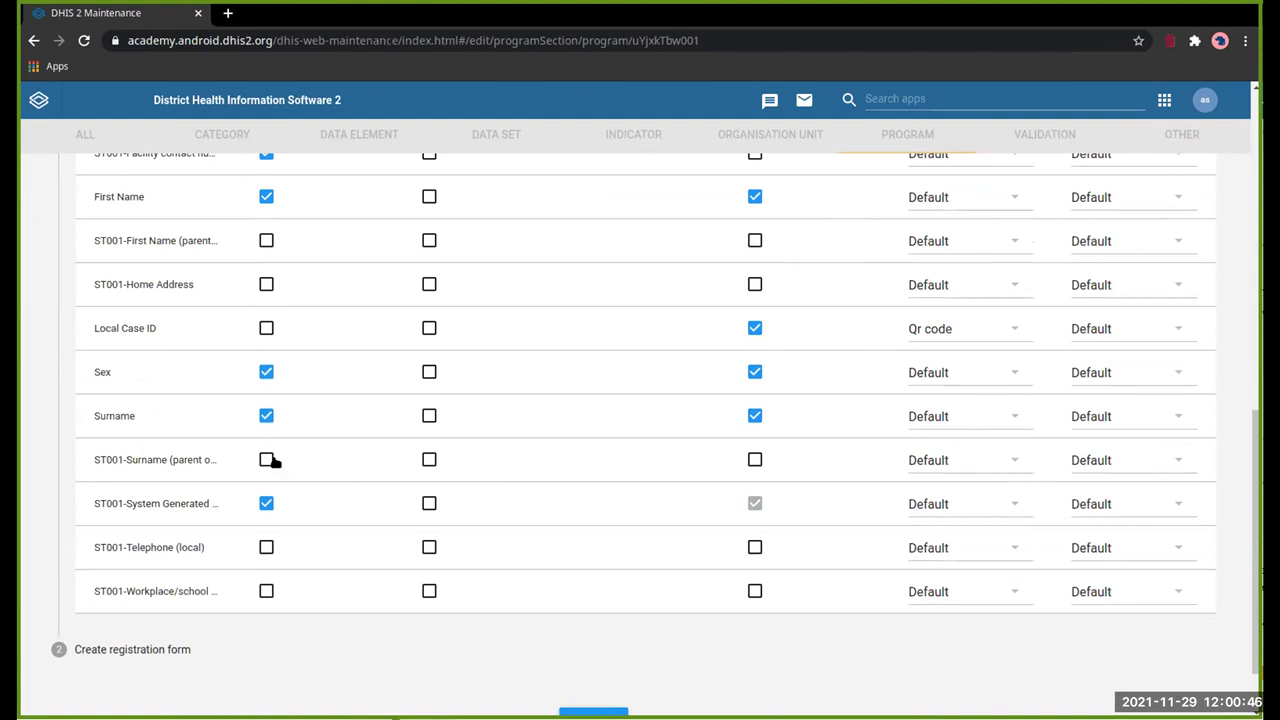
{"action": "scroll", "coordinate": [270, 460], "scroll_direction": "up", "scroll_amount": 6}
{"action": "scroll", "coordinate": [270, 460], "scroll_direction": "down", "scroll_amount": 2}
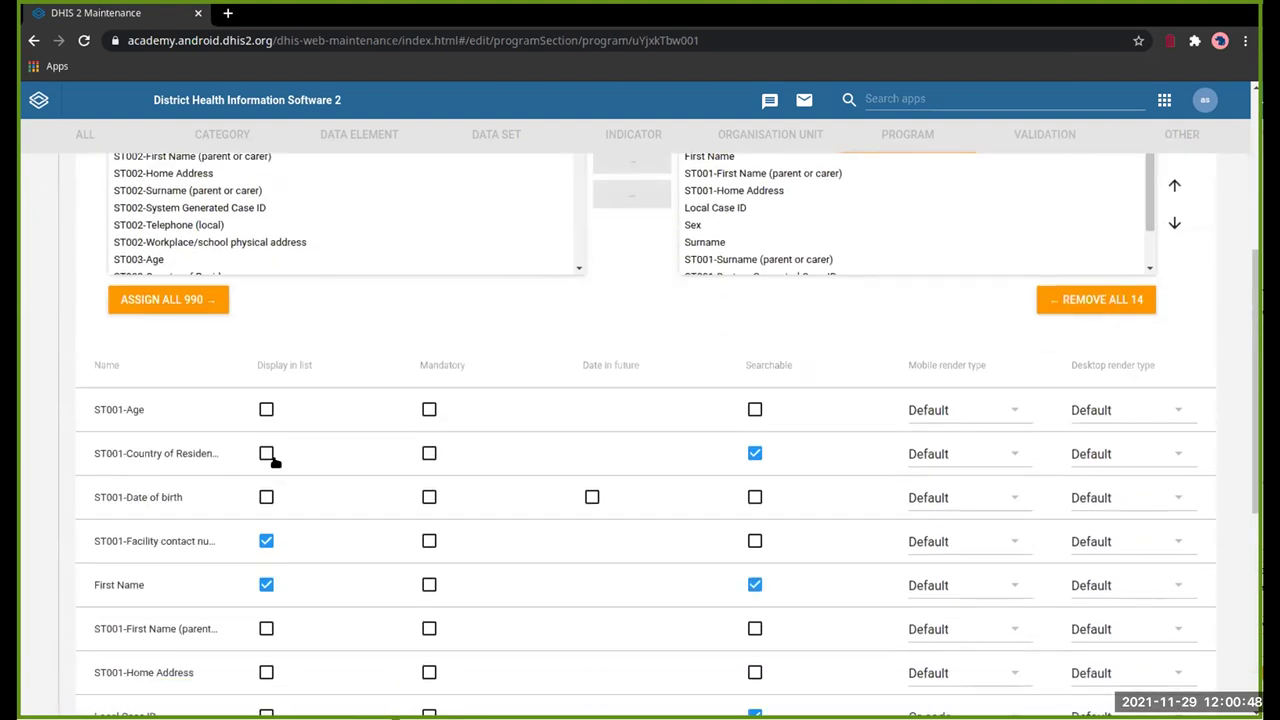
{"action": "scroll", "coordinate": [270, 458], "scroll_direction": "down", "scroll_amount": 1}
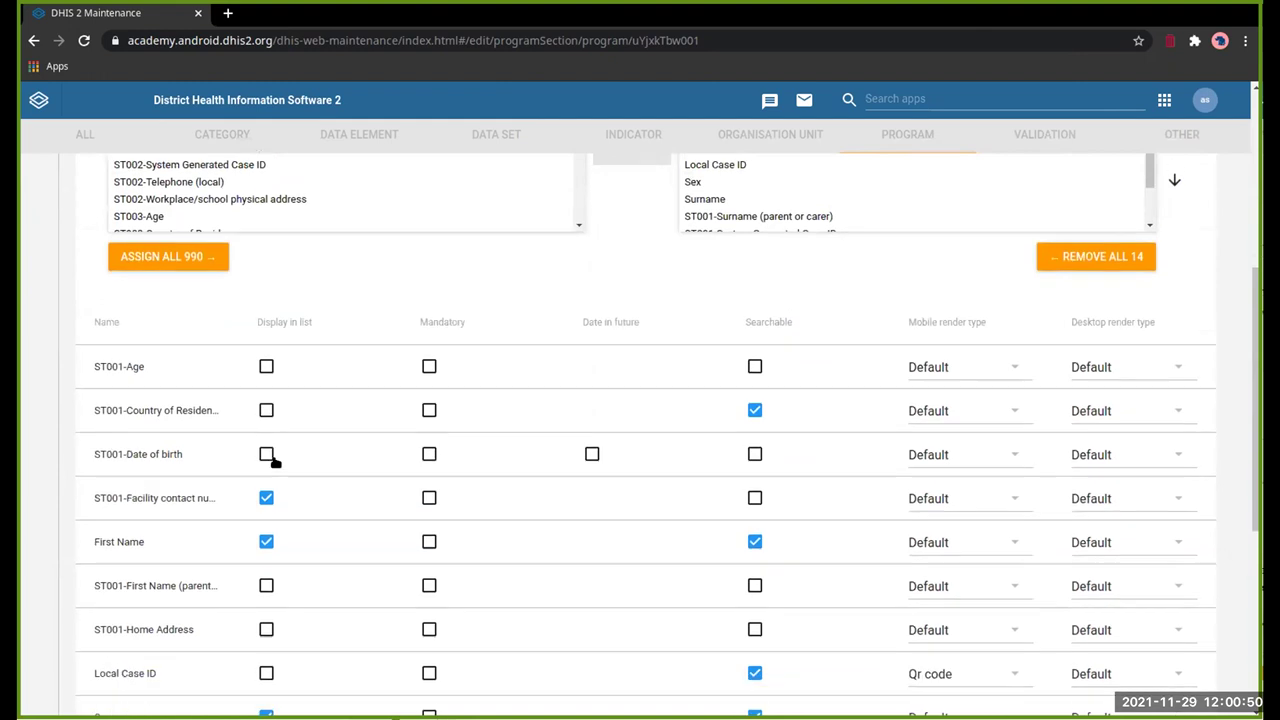
{"action": "scroll", "coordinate": [270, 460], "scroll_direction": "down", "scroll_amount": 1}
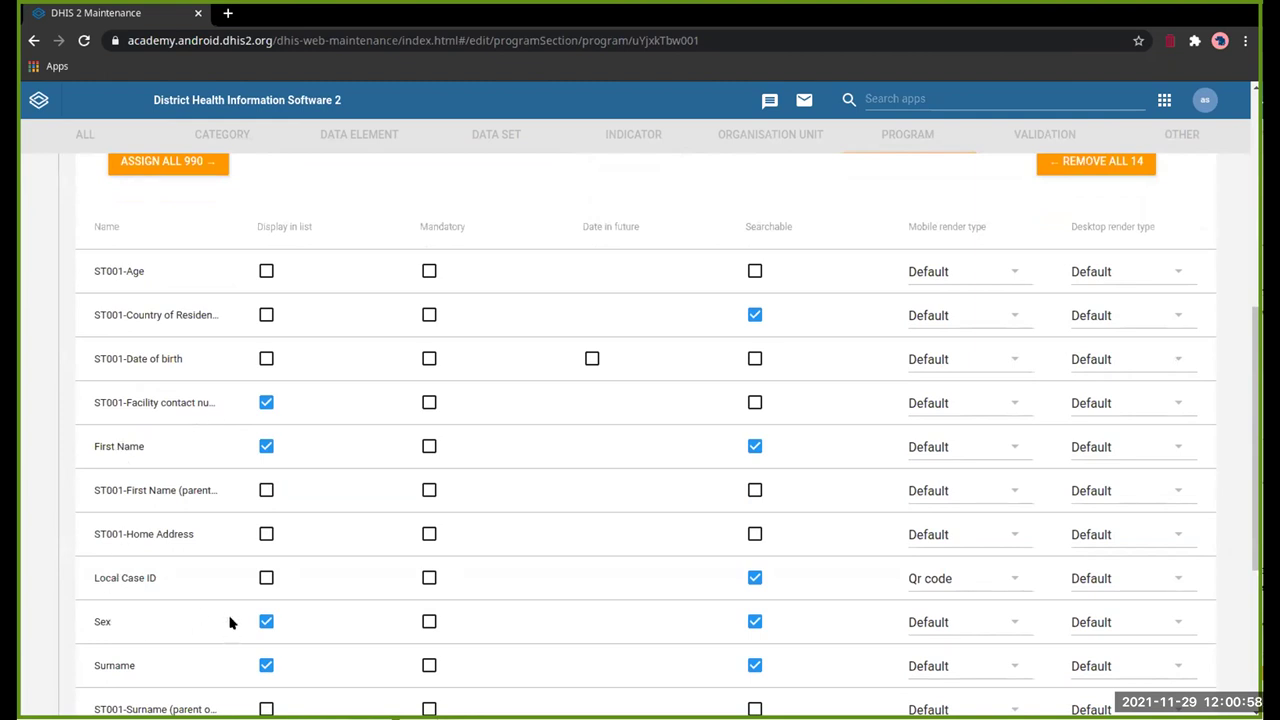
{"action": "scroll", "coordinate": [228, 617], "scroll_direction": "down", "scroll_amount": 1}
{"action": "scroll", "coordinate": [228, 617], "scroll_direction": "up", "scroll_amount": 1}
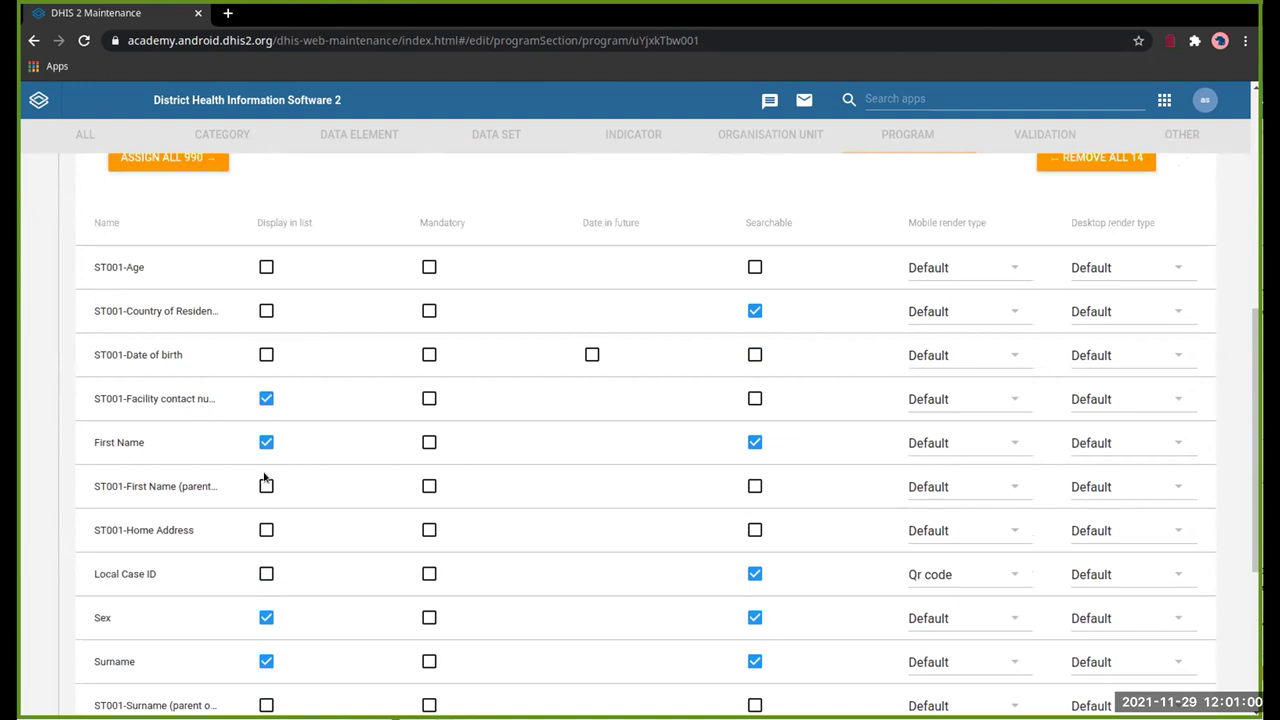
Step: Untick Display in list for Facility contact number and Surname; tick it for Local Case ID
{"action": "left_click", "coordinate": [268, 400]}
{"action": "left_click", "coordinate": [266, 574]}
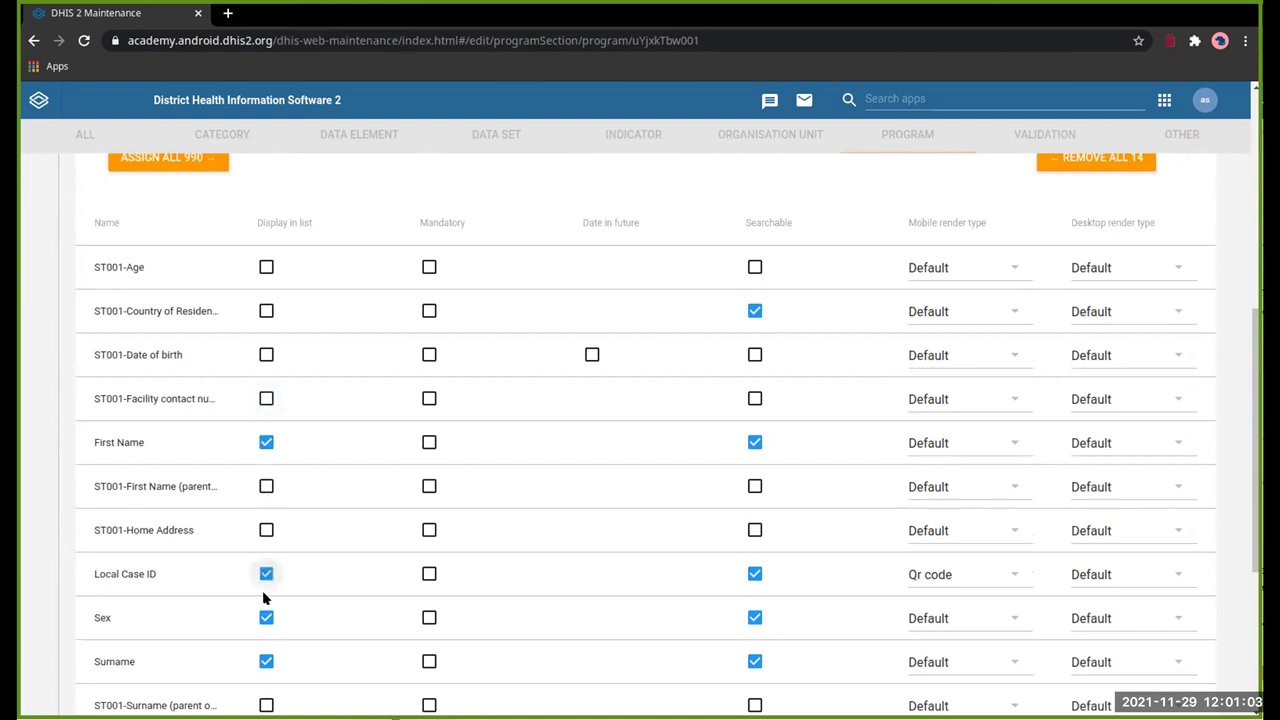
{"action": "left_click", "coordinate": [266, 661]}
{"action": "scroll", "coordinate": [360, 540], "scroll_direction": "down", "scroll_amount": 3}
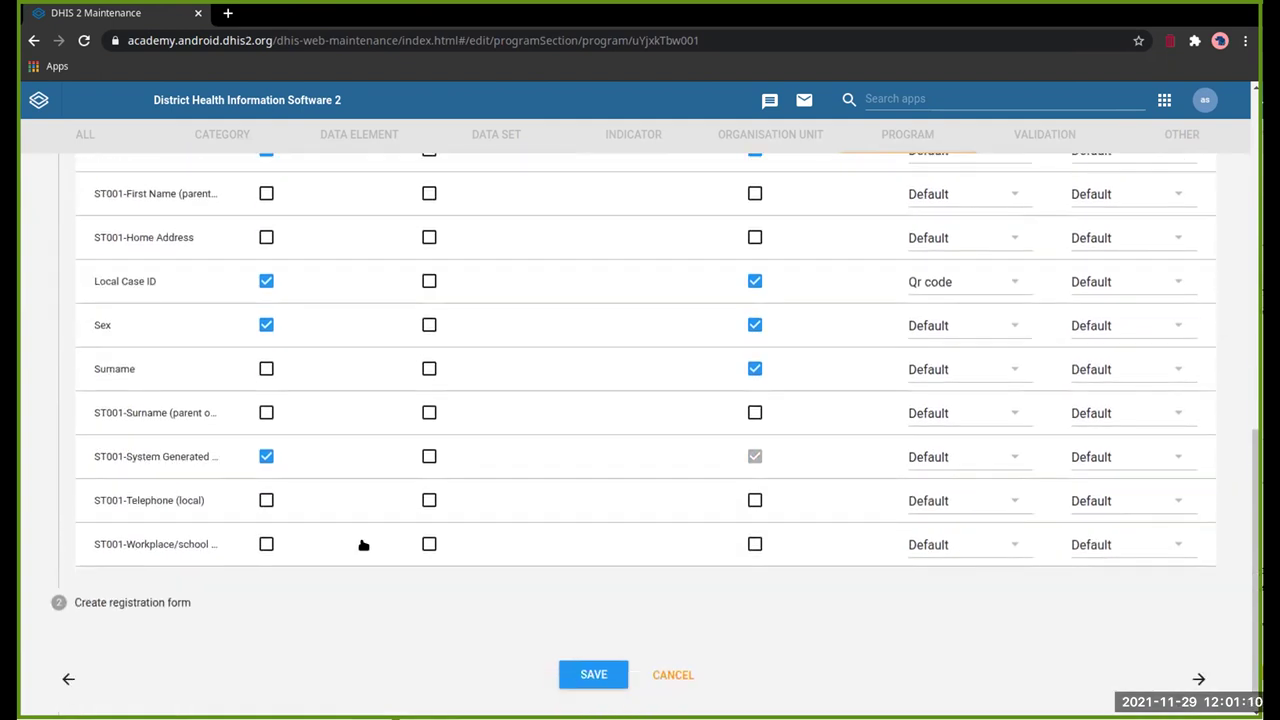
{"action": "scroll", "coordinate": [363, 545], "scroll_direction": "up", "scroll_amount": 6}
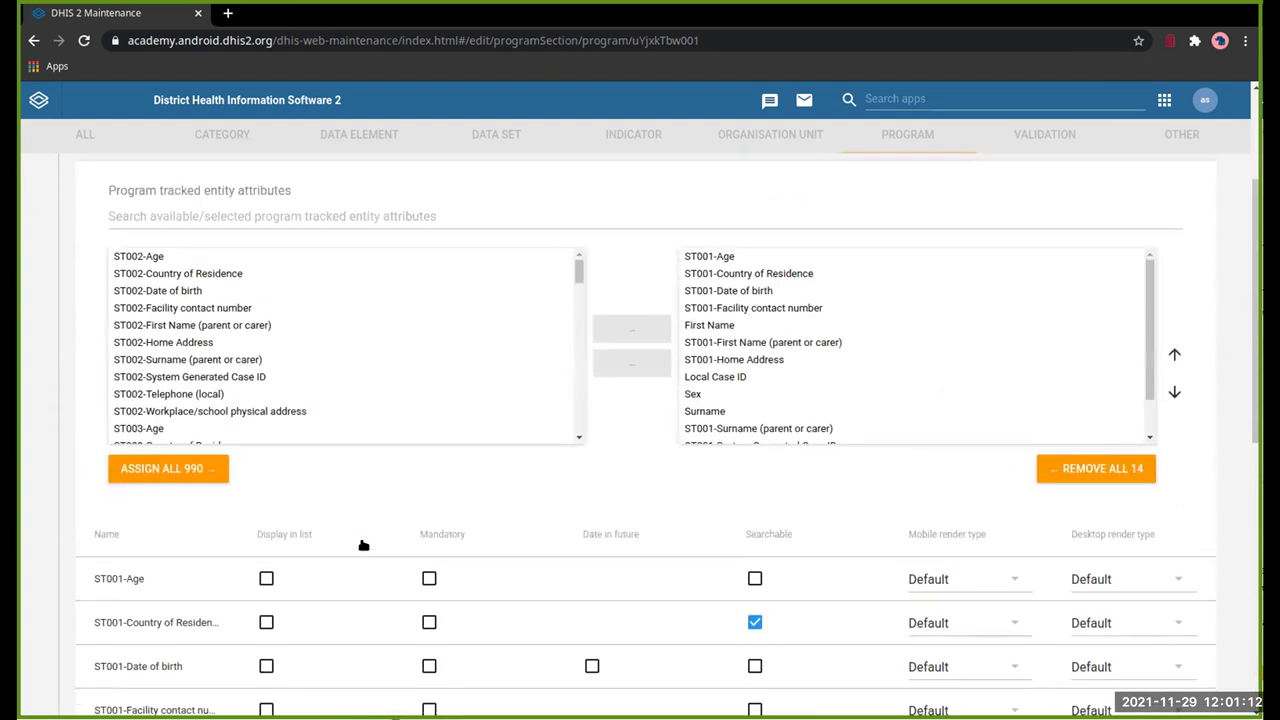
{"action": "scroll", "coordinate": [363, 545], "scroll_direction": "down", "scroll_amount": 2}
{"action": "scroll", "coordinate": [362, 545], "scroll_direction": "down", "scroll_amount": 2}
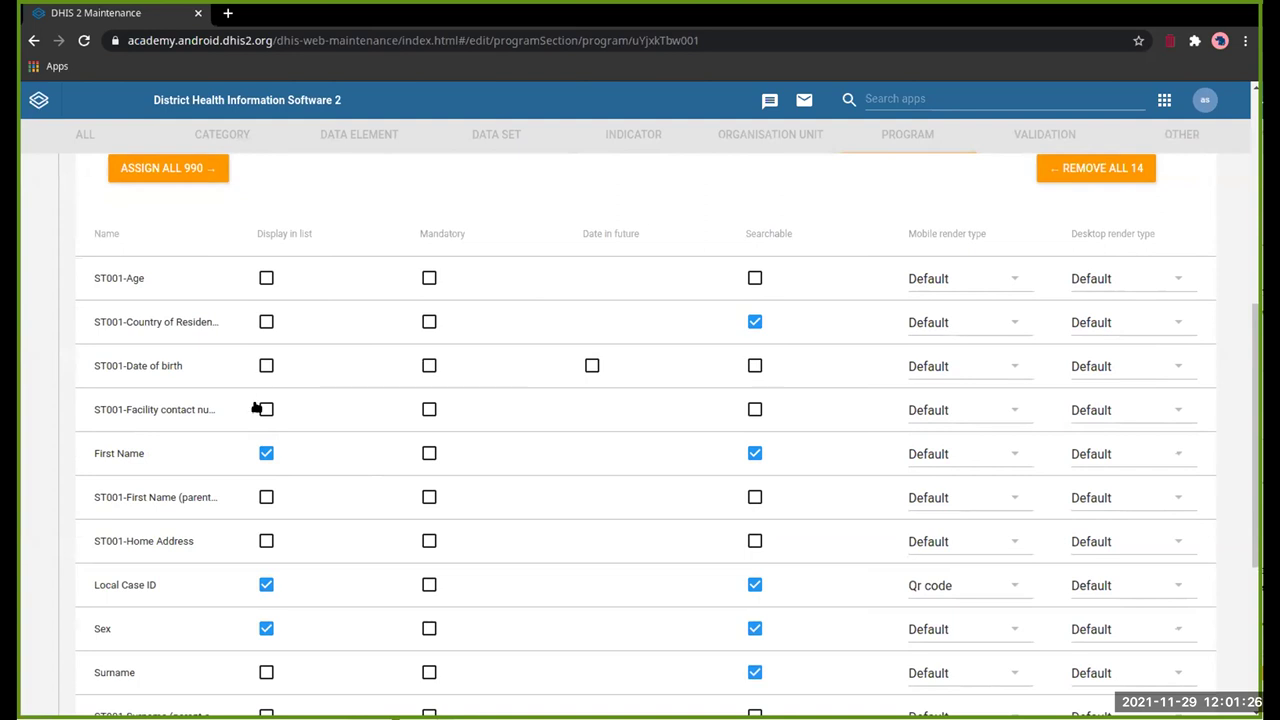
Step: Tick Searchable for Age, Date of birth, contact number, First Name, Home Address, Surname, Telephone, workplace address
{"action": "left_click", "coordinate": [266, 279]}
{"action": "left_click", "coordinate": [258, 280]}
{"action": "left_click", "coordinate": [755, 279]}
{"action": "left_click", "coordinate": [755, 366]}
{"action": "left_click", "coordinate": [755, 409]}
{"action": "left_click", "coordinate": [755, 497]}
{"action": "left_click", "coordinate": [754, 541]}
{"action": "scroll", "coordinate": [754, 520], "scroll_direction": "down", "scroll_amount": 3}
{"action": "left_click", "coordinate": [754, 380]}
{"action": "left_click", "coordinate": [754, 466]}
{"action": "left_click", "coordinate": [755, 511]}
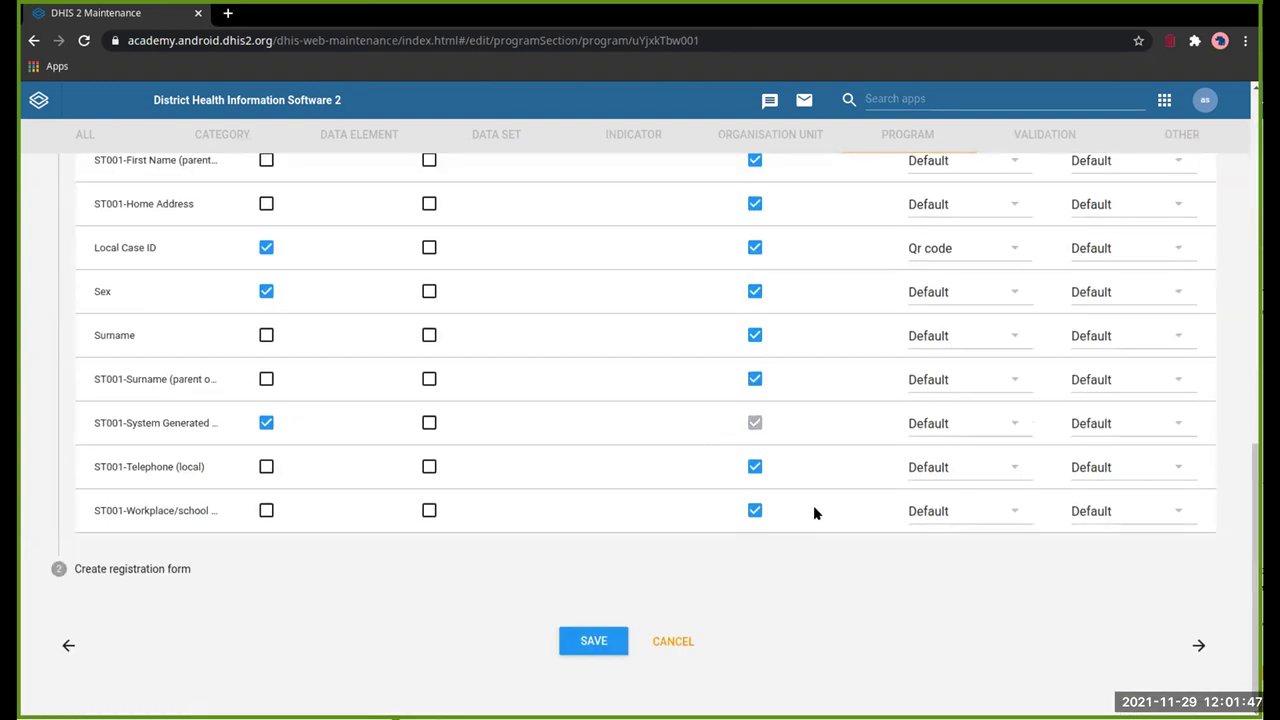
{"action": "left_click", "coordinate": [660, 638]}
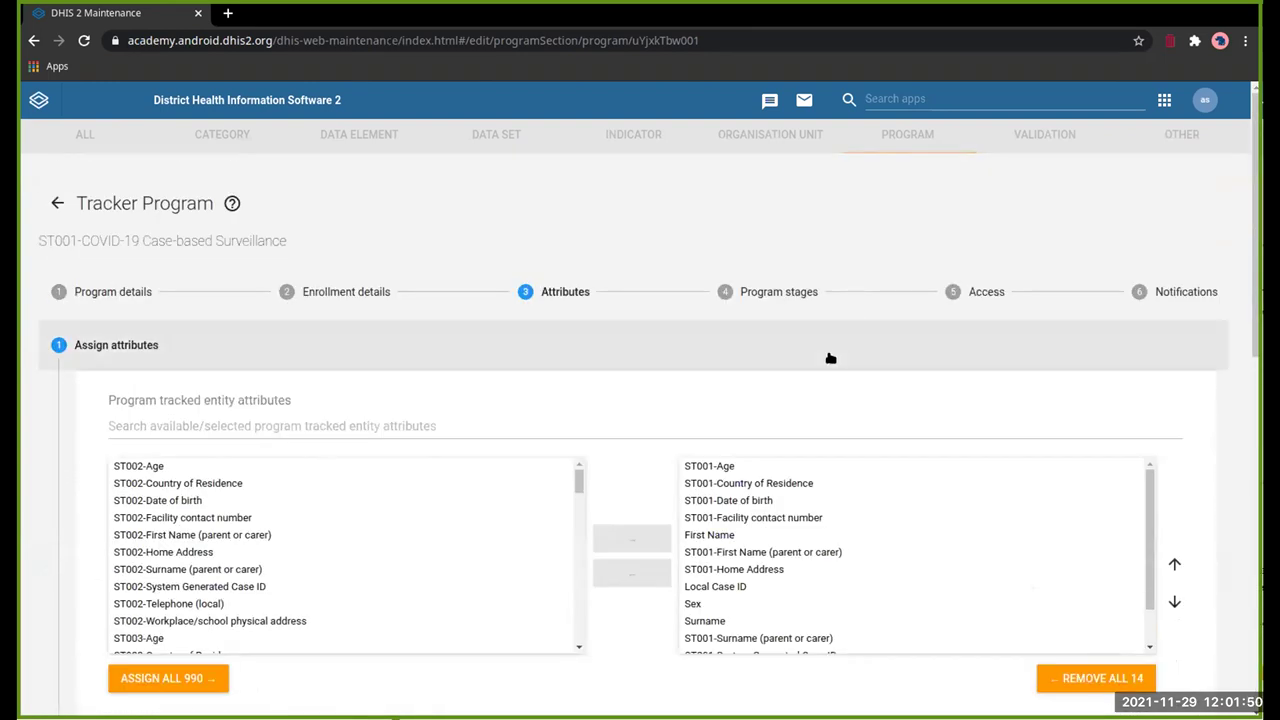
Step: Untick Searchable for ST001-Age and ST001-Country of Residence
{"action": "scroll", "coordinate": [833, 358], "scroll_direction": "down", "scroll_amount": 6}
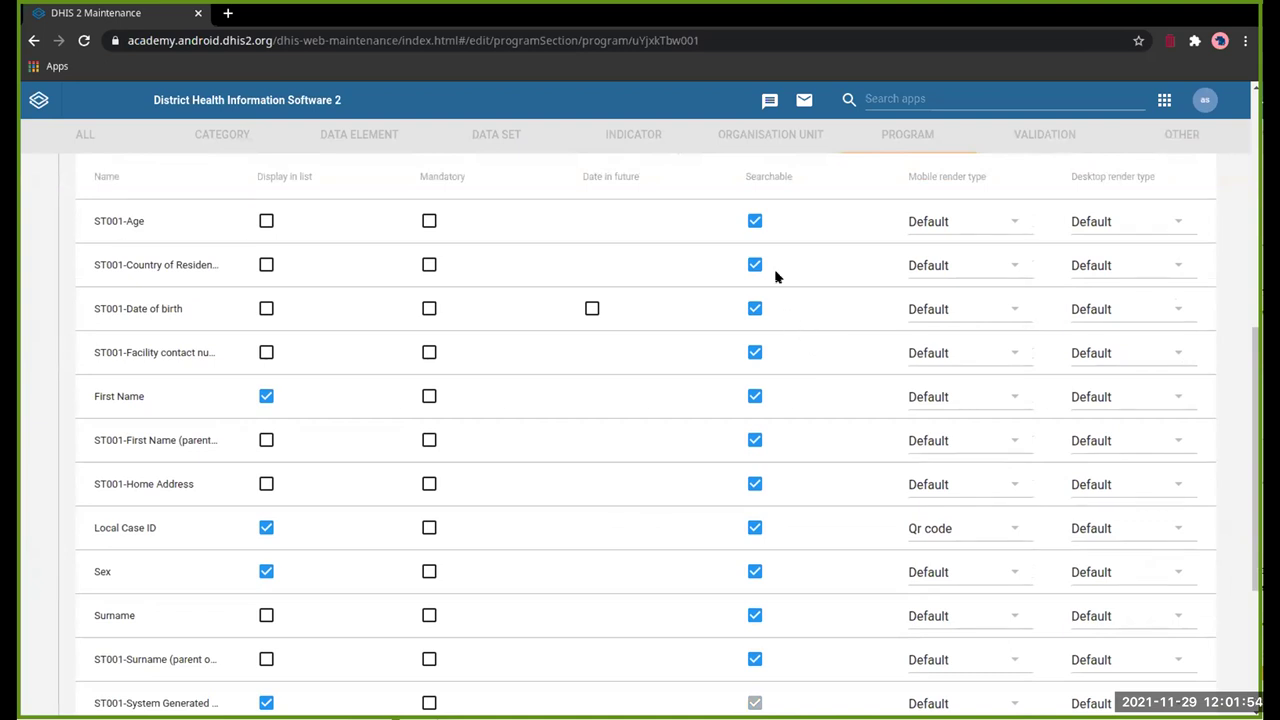
{"action": "left_click", "coordinate": [756, 222]}
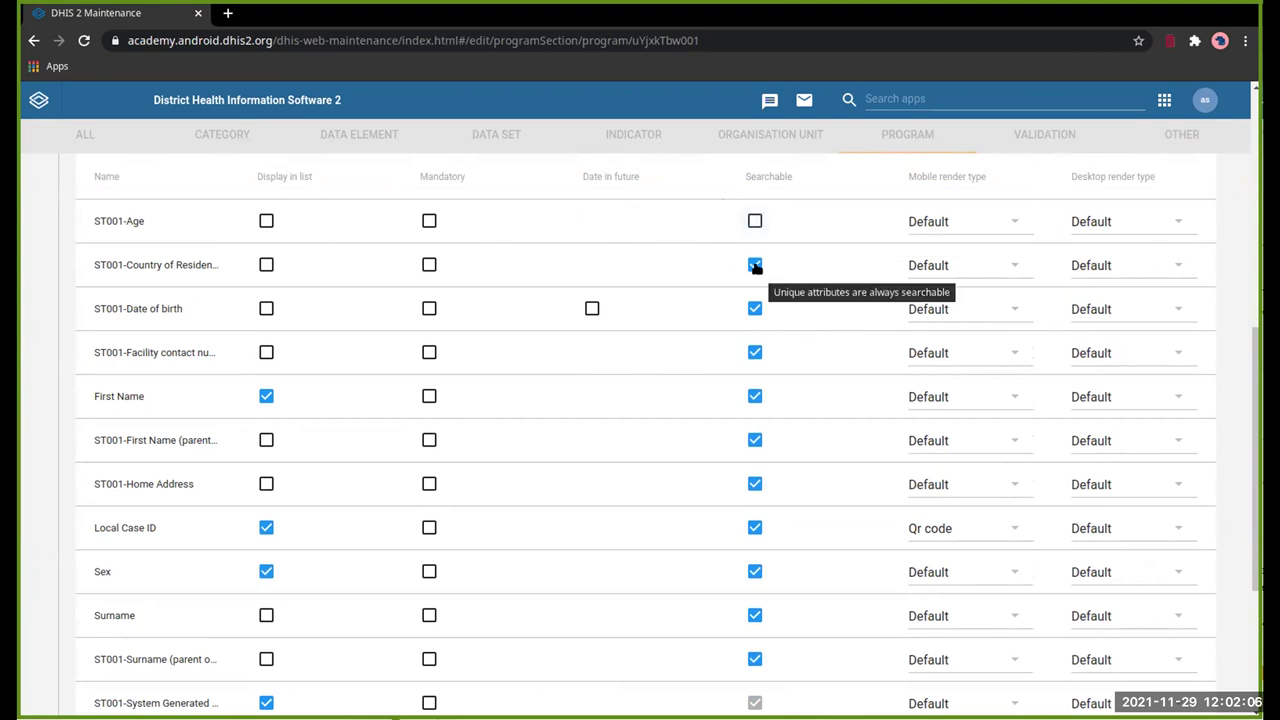
{"action": "left_click", "coordinate": [755, 266]}
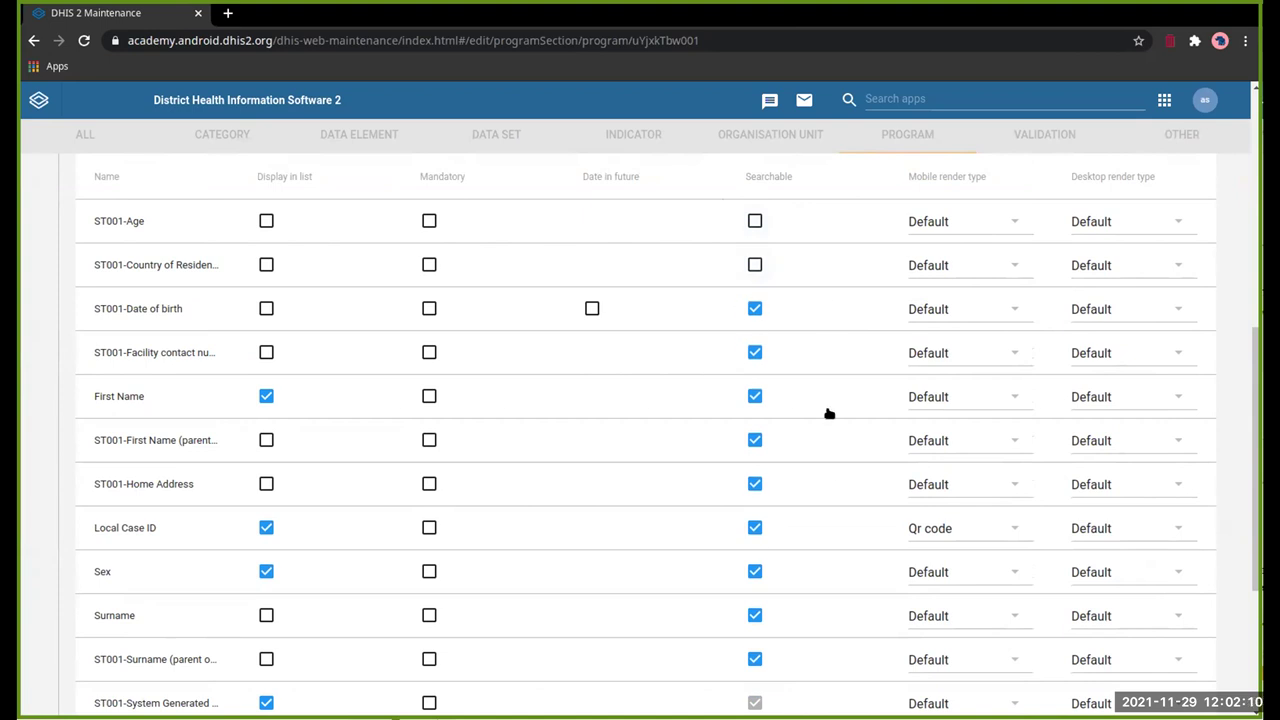
{"action": "scroll", "coordinate": [827, 421], "scroll_direction": "up", "scroll_amount": 4}
{"action": "scroll", "coordinate": [827, 421], "scroll_direction": "down", "scroll_amount": 6}
{"action": "scroll", "coordinate": [827, 421], "scroll_direction": "up", "scroll_amount": 5}
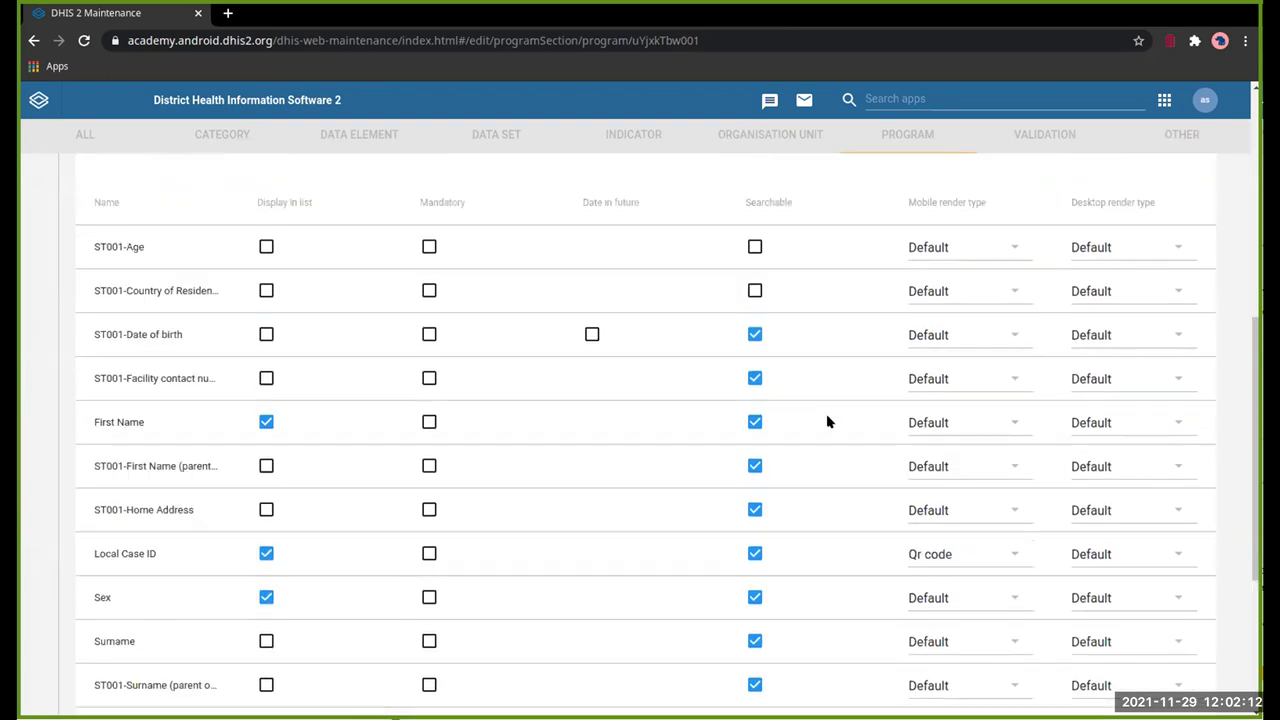
{"action": "scroll", "coordinate": [827, 421], "scroll_direction": "down", "scroll_amount": 4}
{"action": "scroll", "coordinate": [827, 421], "scroll_direction": "down", "scroll_amount": 3}
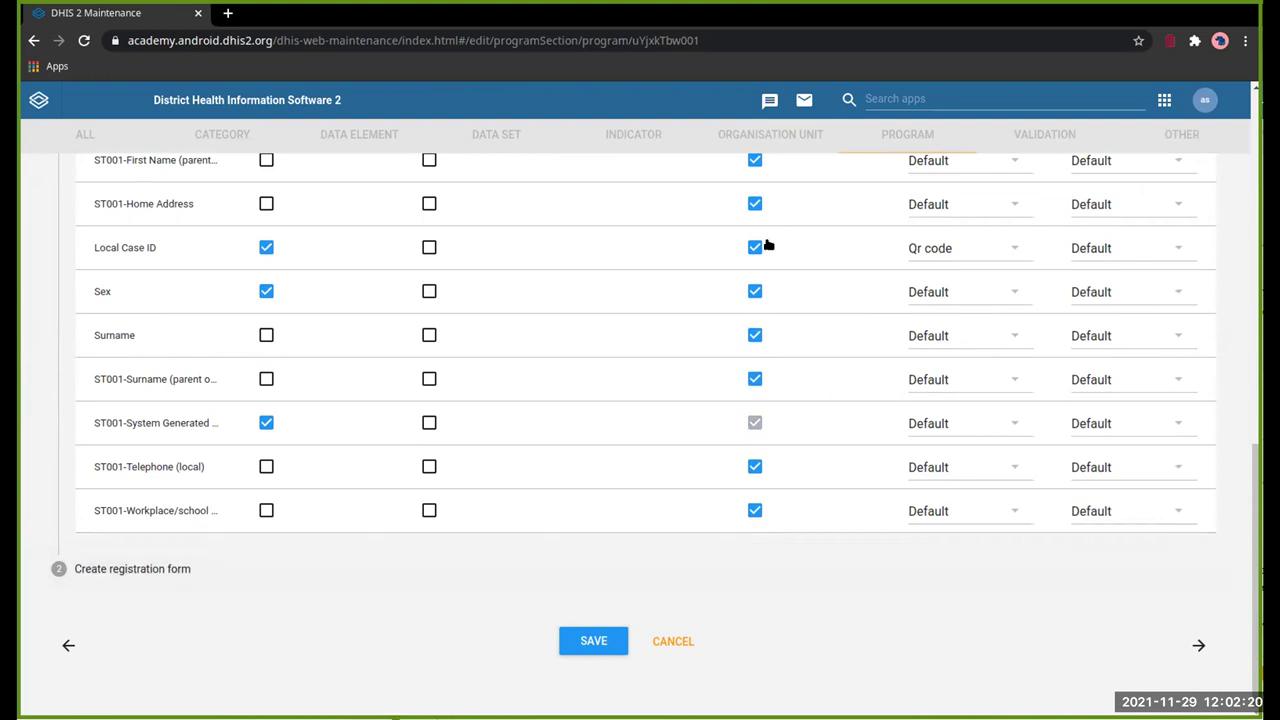
{"action": "scroll", "coordinate": [767, 250], "scroll_direction": "up", "scroll_amount": 10}
{"action": "scroll", "coordinate": [769, 245], "scroll_direction": "down", "scroll_amount": 4}
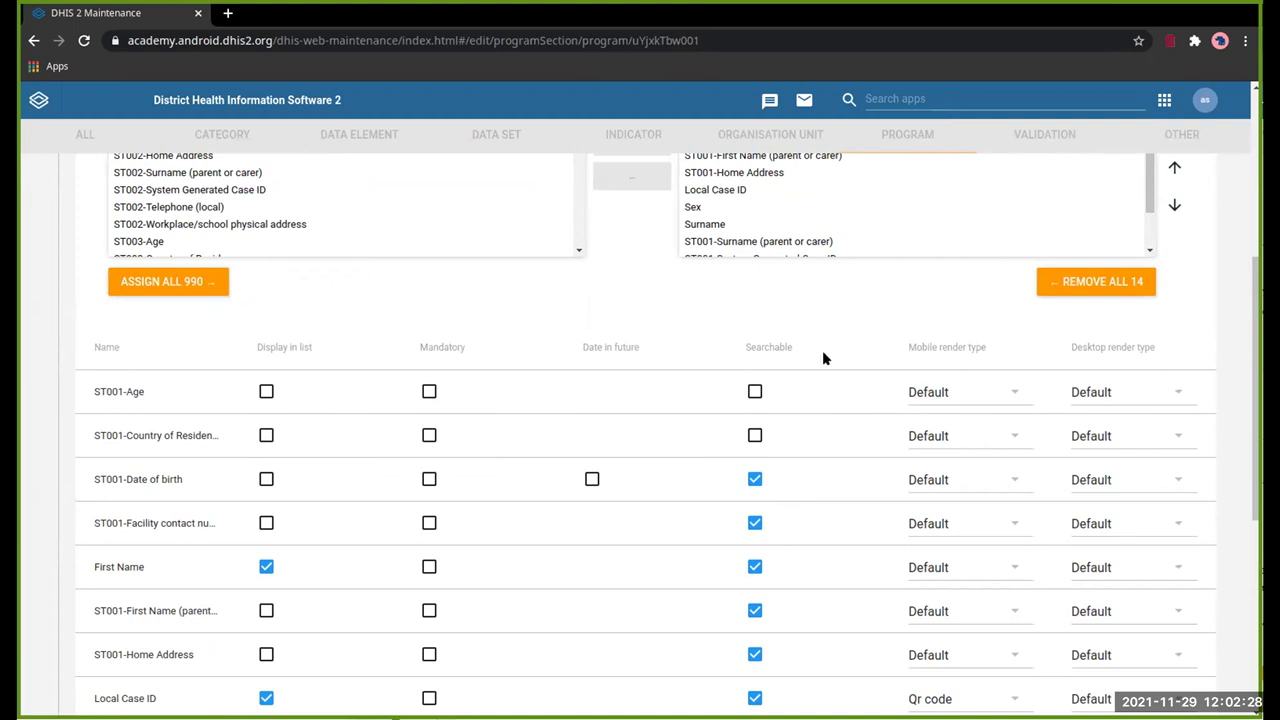
{"action": "scroll", "coordinate": [828, 323], "scroll_direction": "up", "scroll_amount": 3}
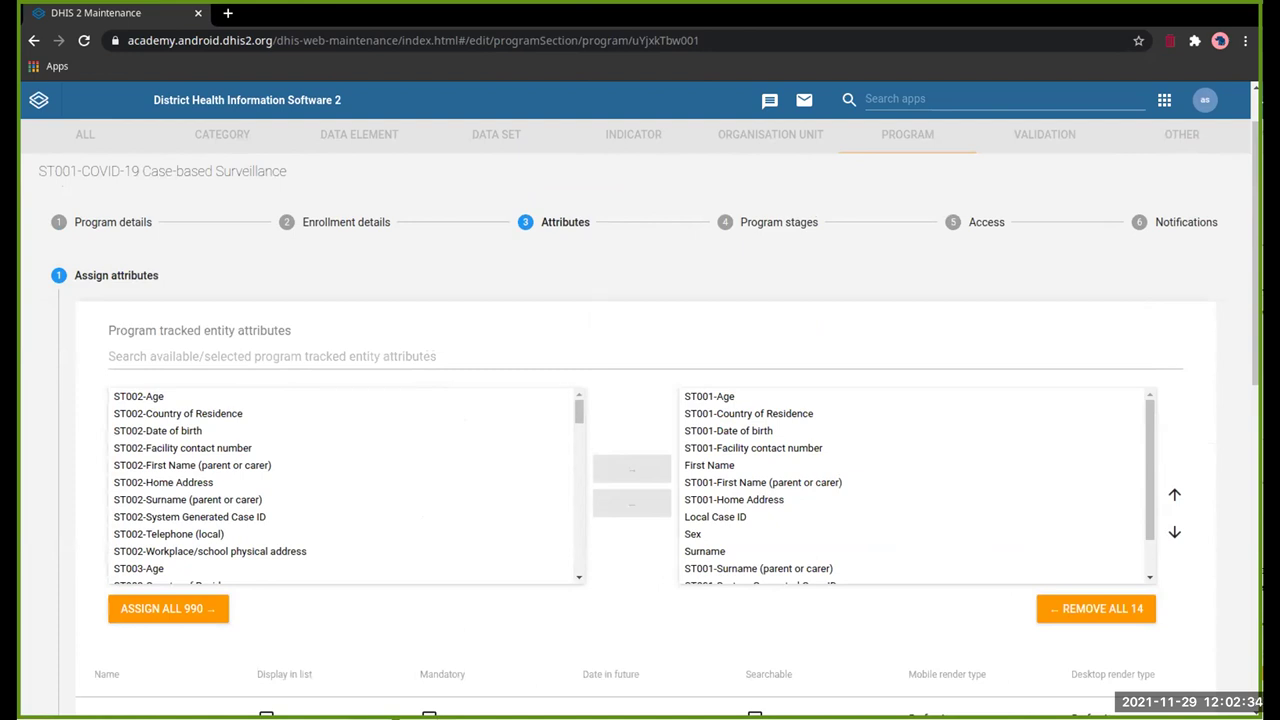
Step: Open the ST001-Stage 2 - Lab Request stage, then cancel abandoning its unsaved form
{"action": "left_click", "coordinate": [779, 222]}
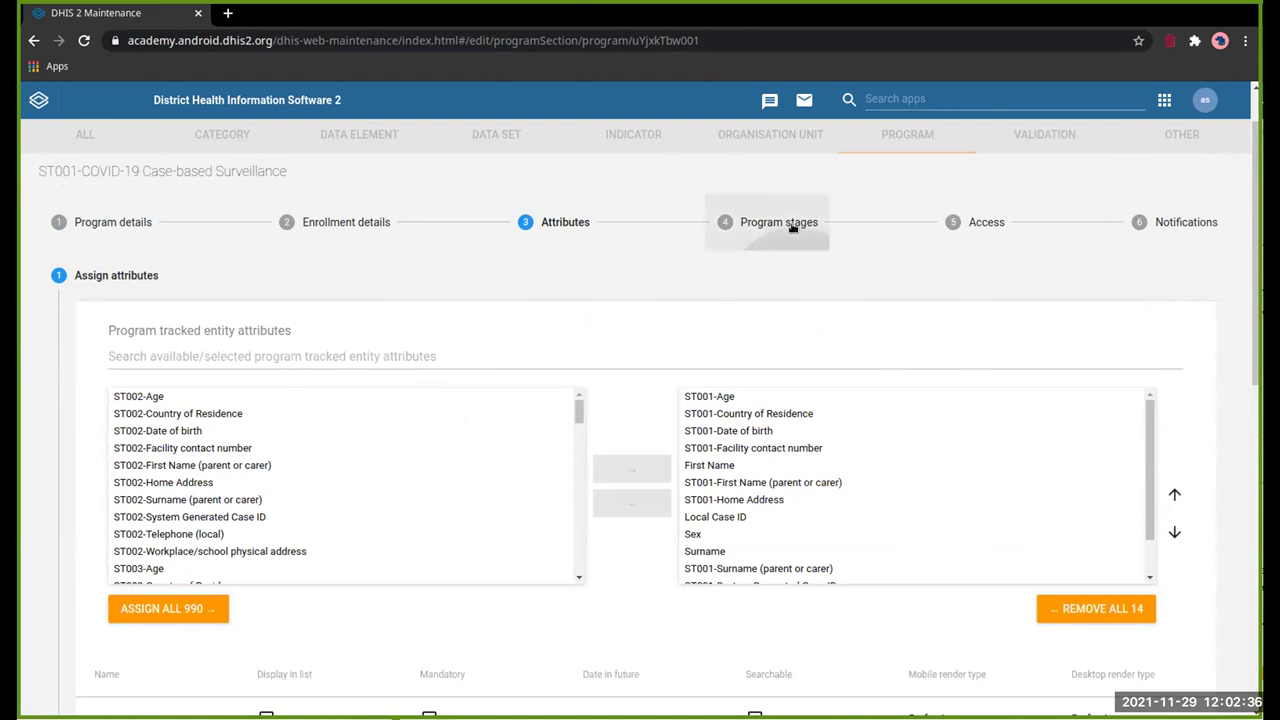
{"action": "left_click", "coordinate": [417, 429]}
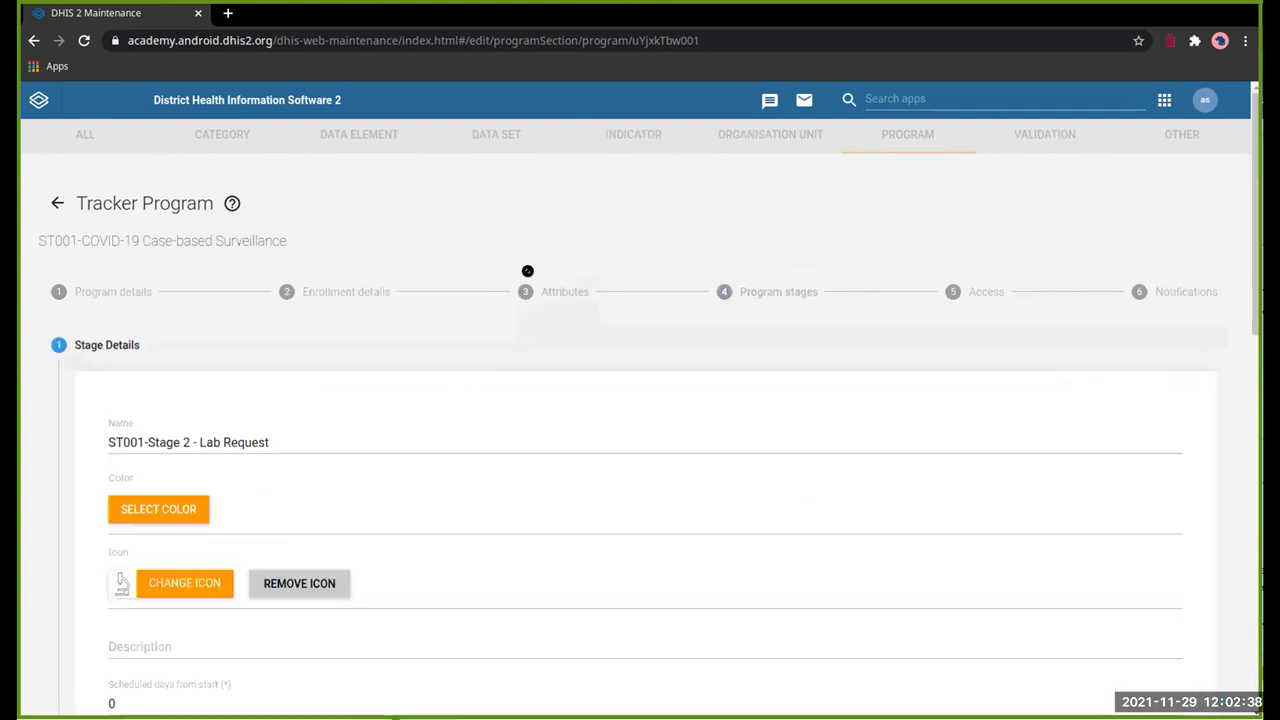
{"action": "scroll", "coordinate": [526, 272], "scroll_direction": "down", "scroll_amount": 5}
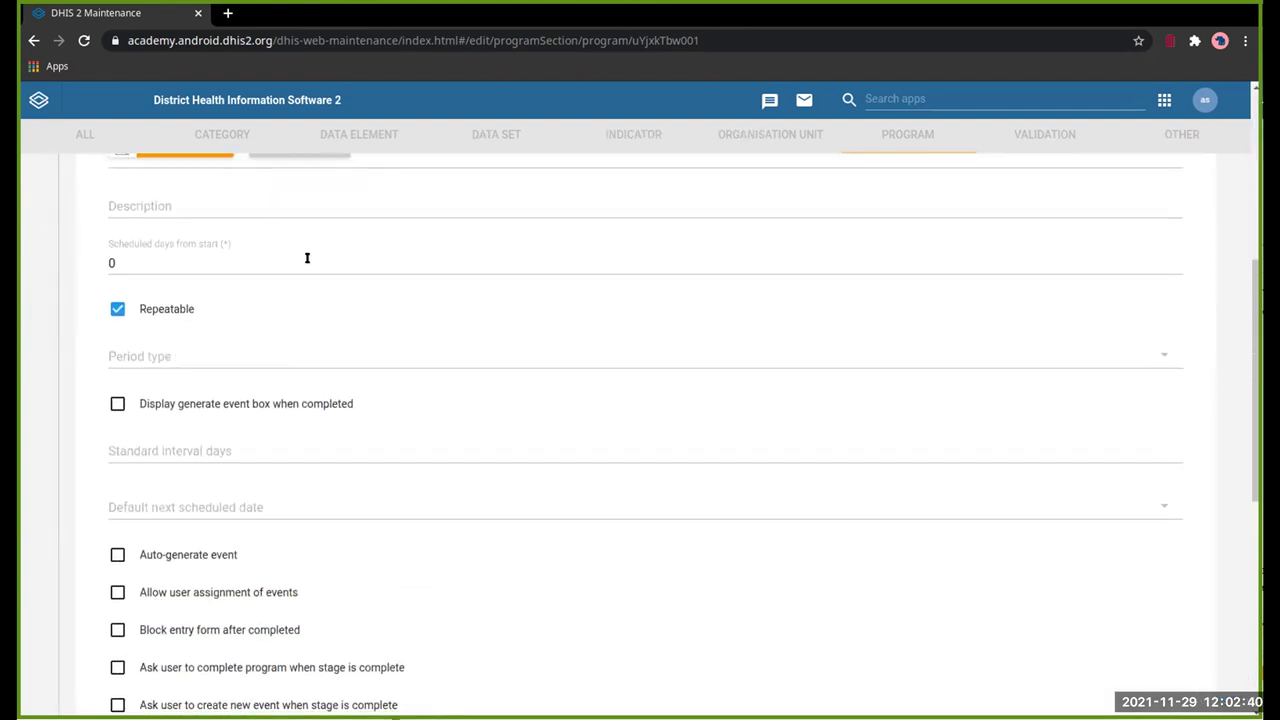
{"action": "scroll", "coordinate": [323, 251], "scroll_direction": "up", "scroll_amount": 5}
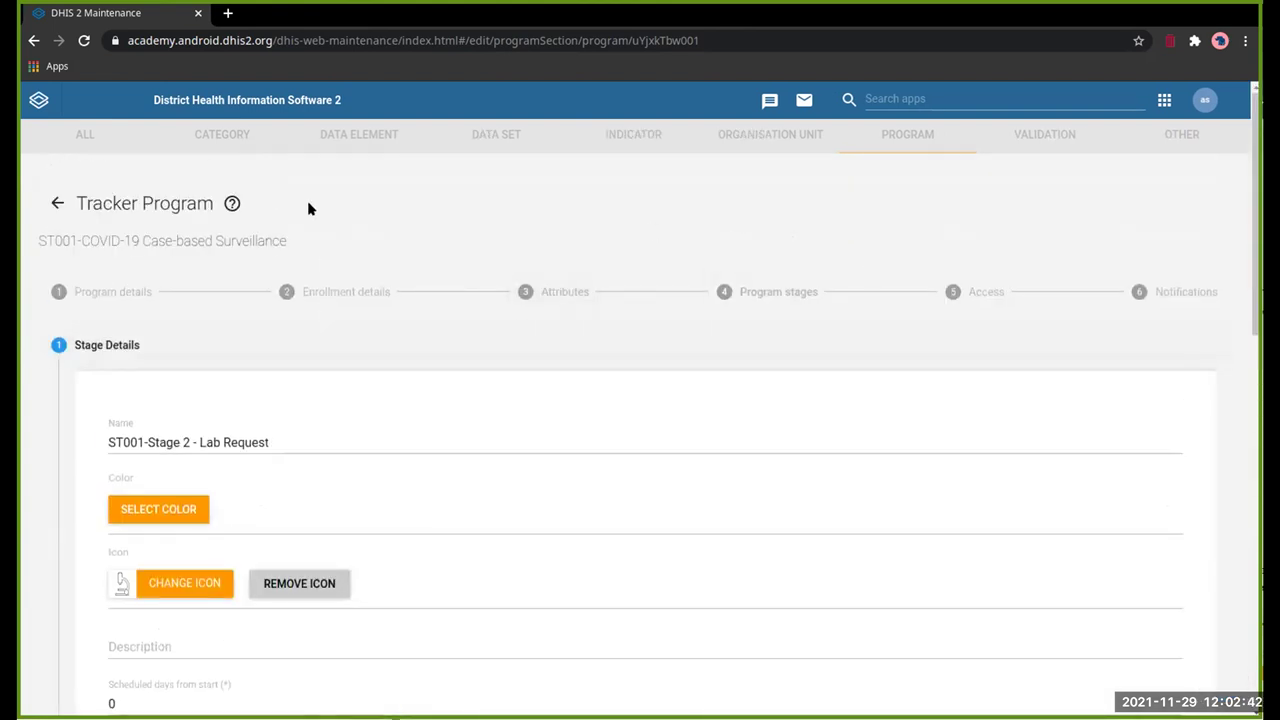
{"action": "left_click", "coordinate": [57, 202]}
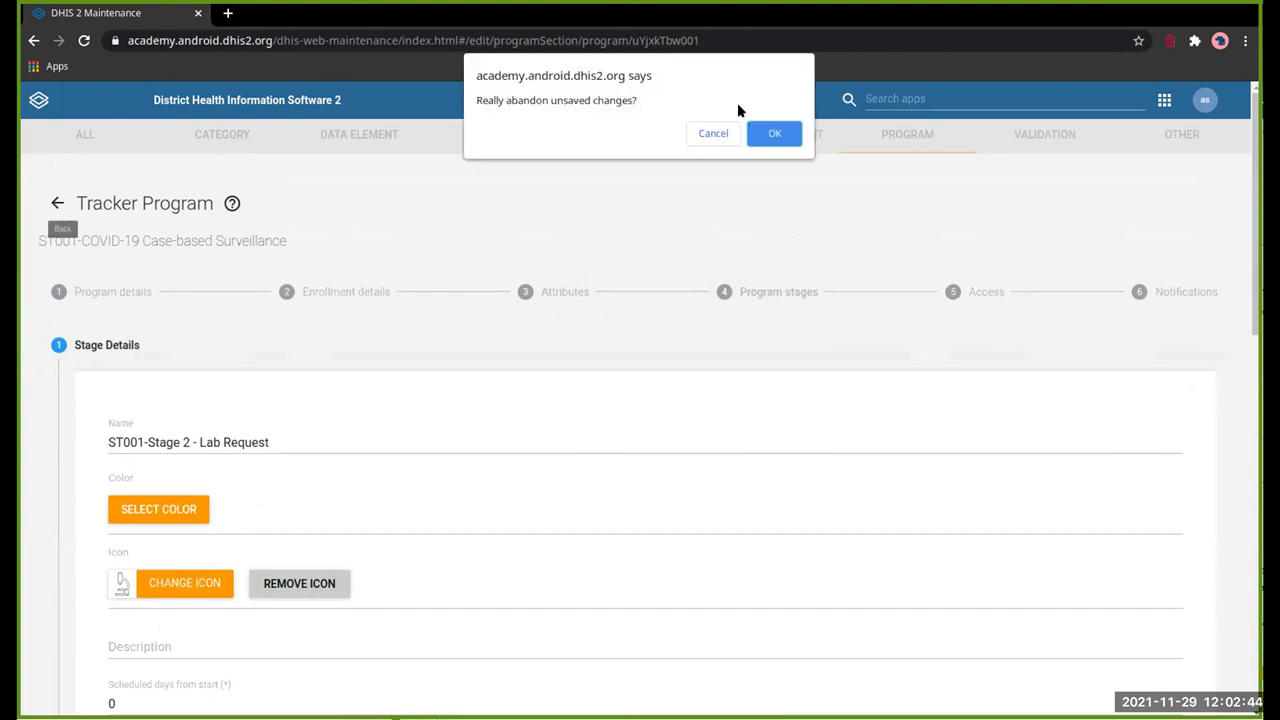
{"action": "left_click", "coordinate": [724, 134]}
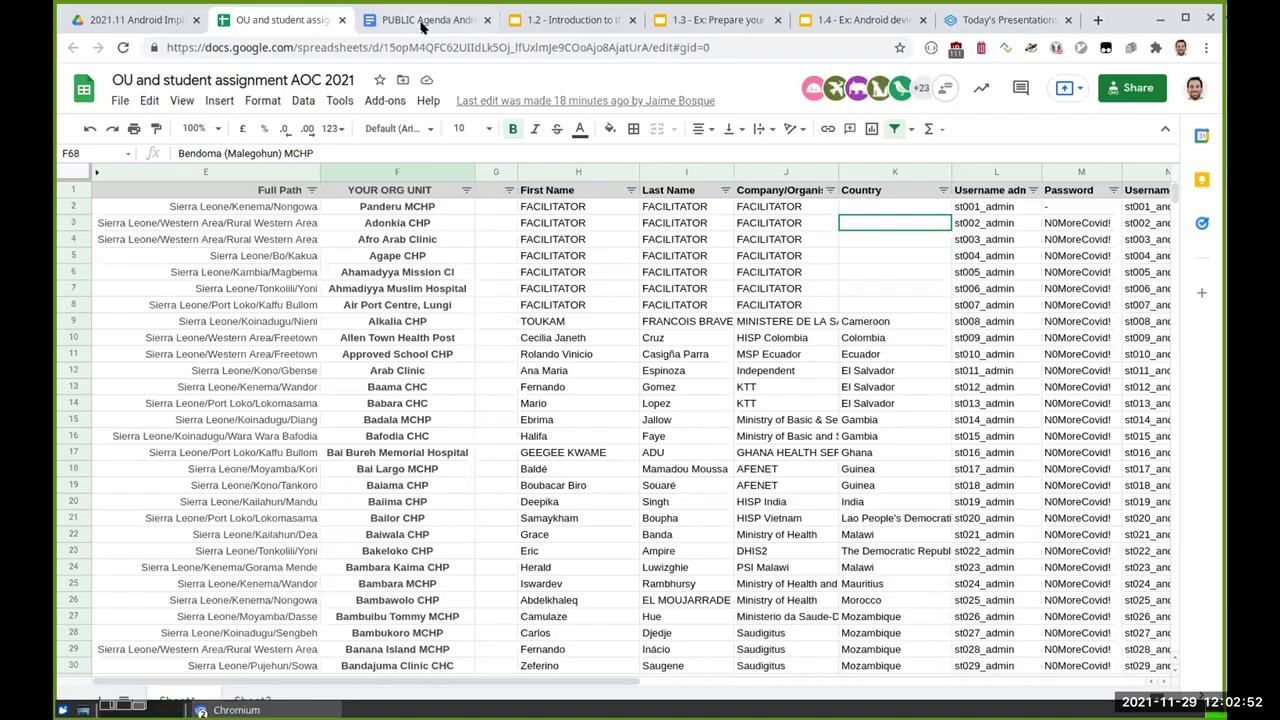
Step: Open the 1.2 Metadata Navigation file linked from the public agenda
{"action": "left_click", "coordinate": [423, 20]}
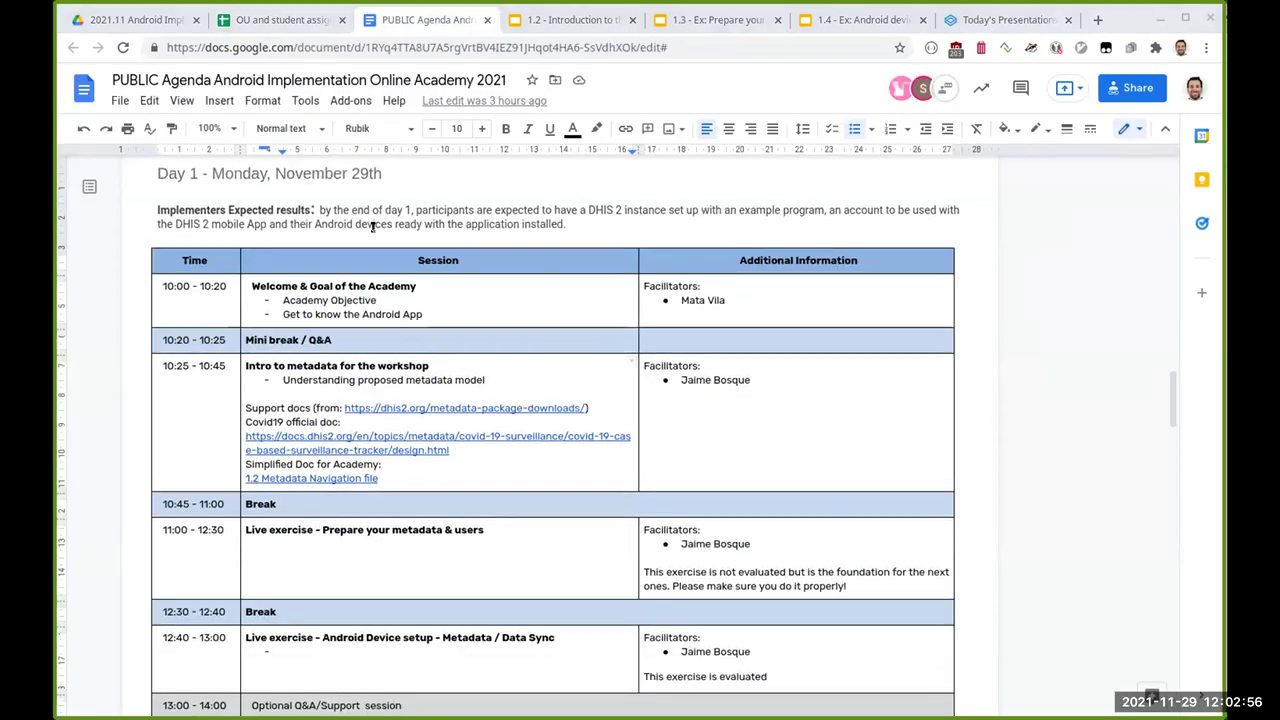
{"action": "scroll", "coordinate": [370, 226], "scroll_direction": "down", "scroll_amount": 1}
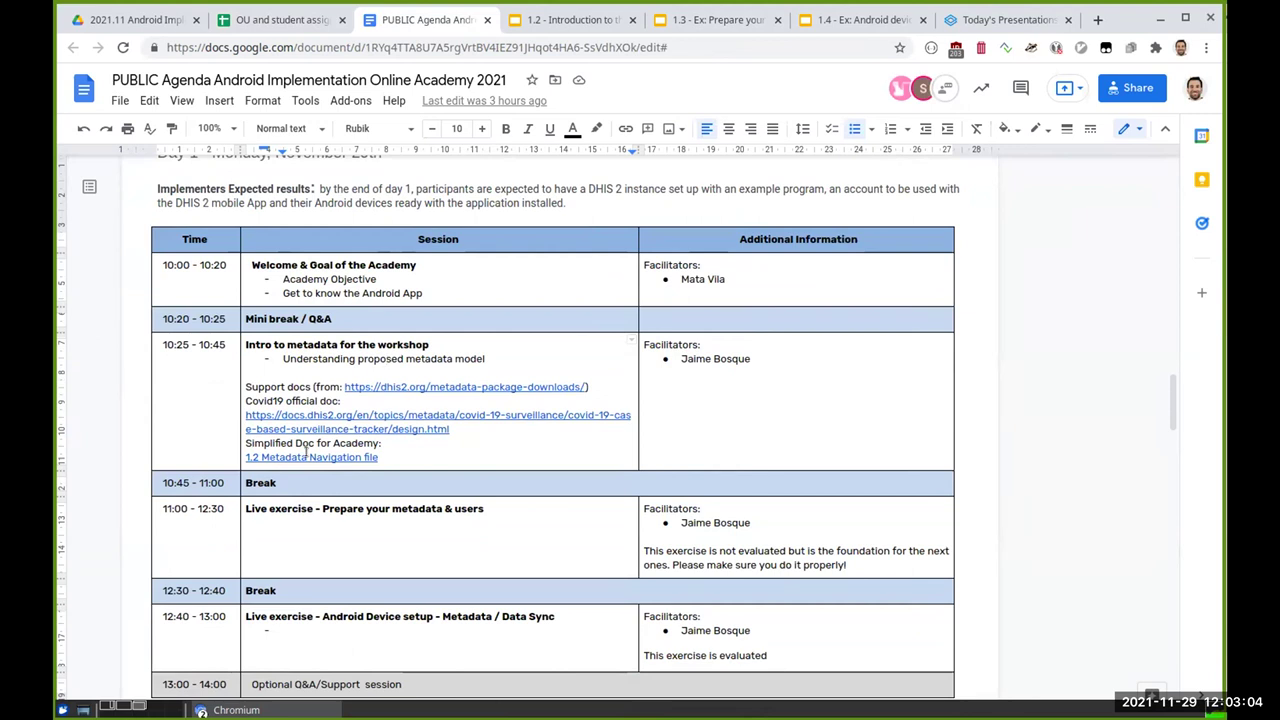
{"action": "left_click", "coordinate": [307, 456]}
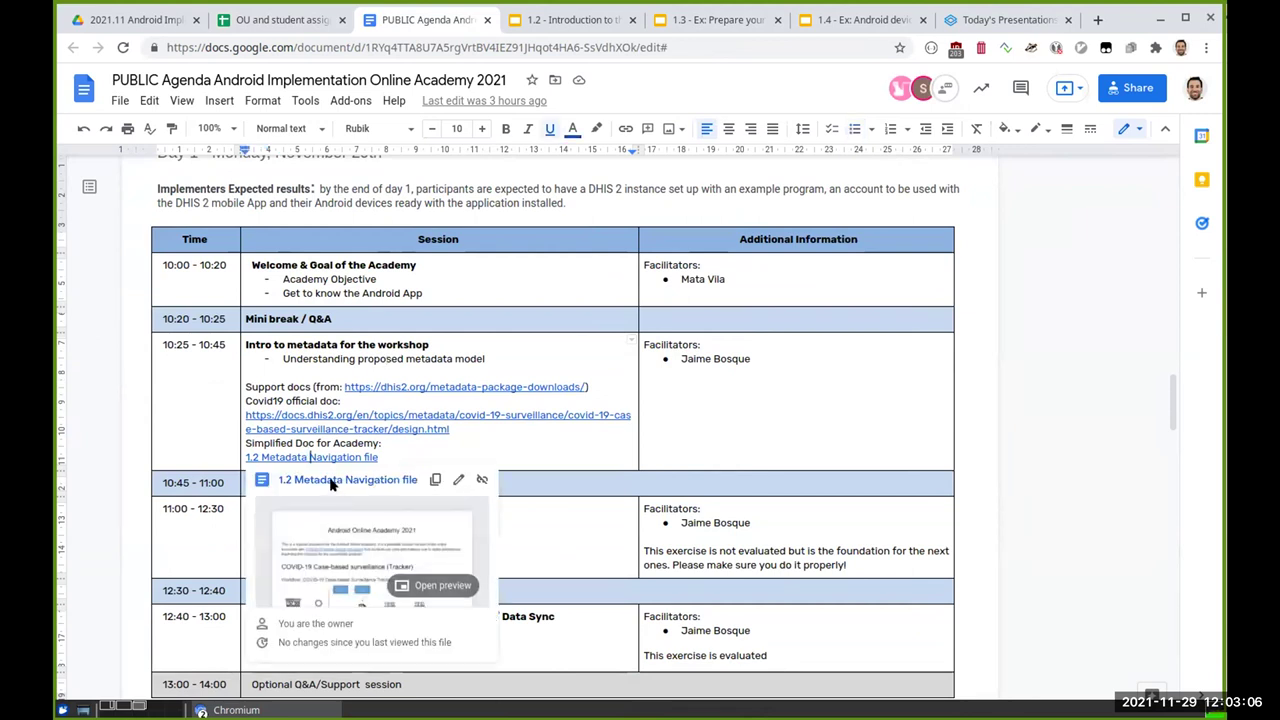
{"action": "left_click", "coordinate": [329, 481]}
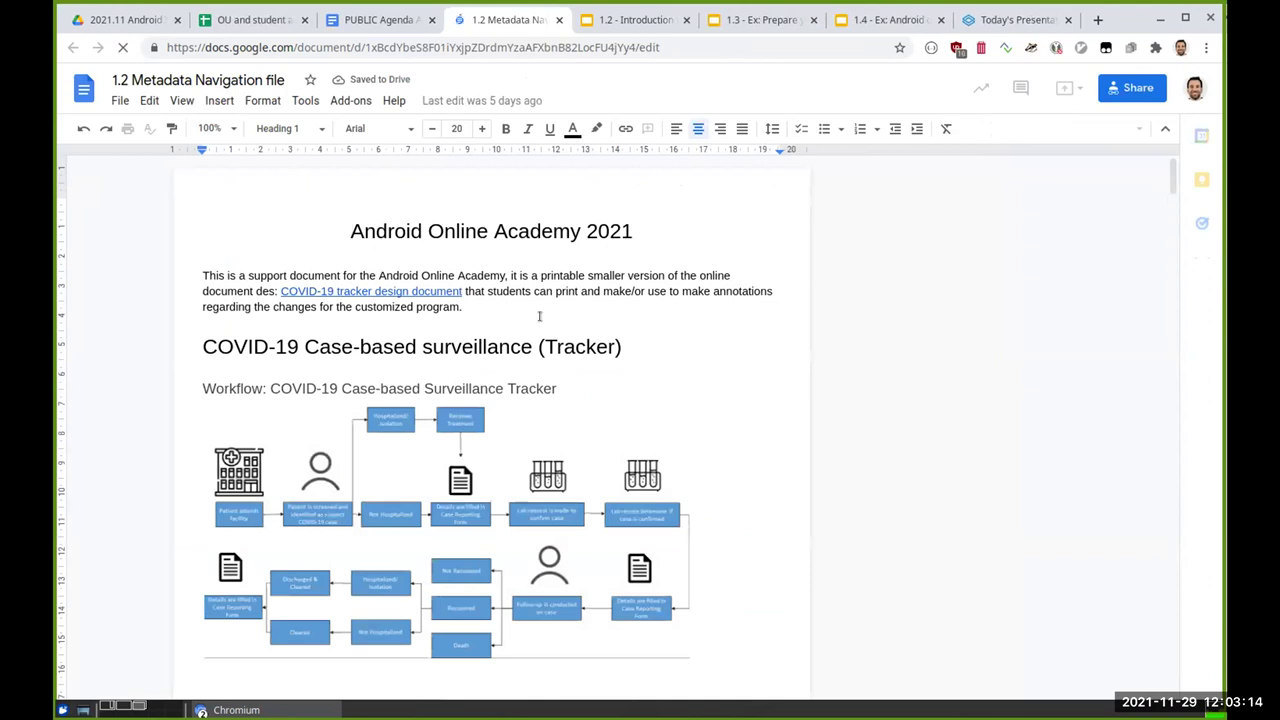
Step: Centre the workflow and structure diagrams on the page
{"action": "scroll", "coordinate": [637, 306], "scroll_direction": "down", "scroll_amount": 3}
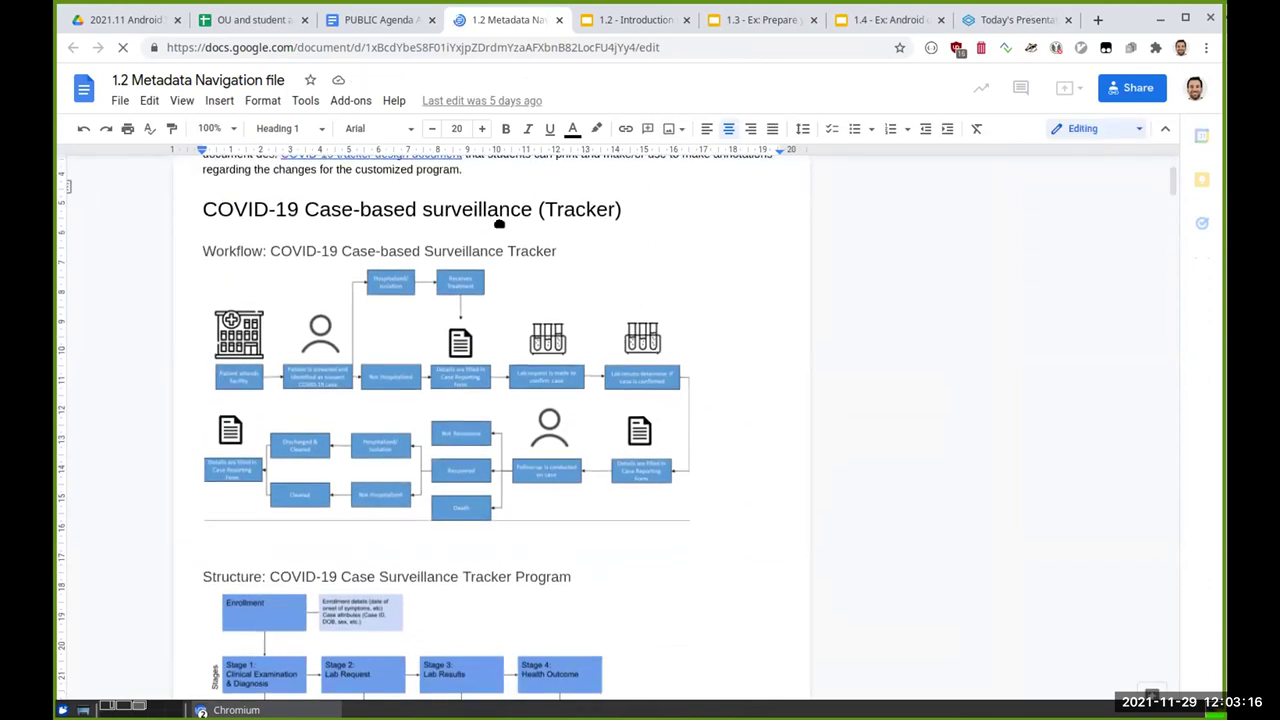
{"action": "left_click", "coordinate": [204, 209]}
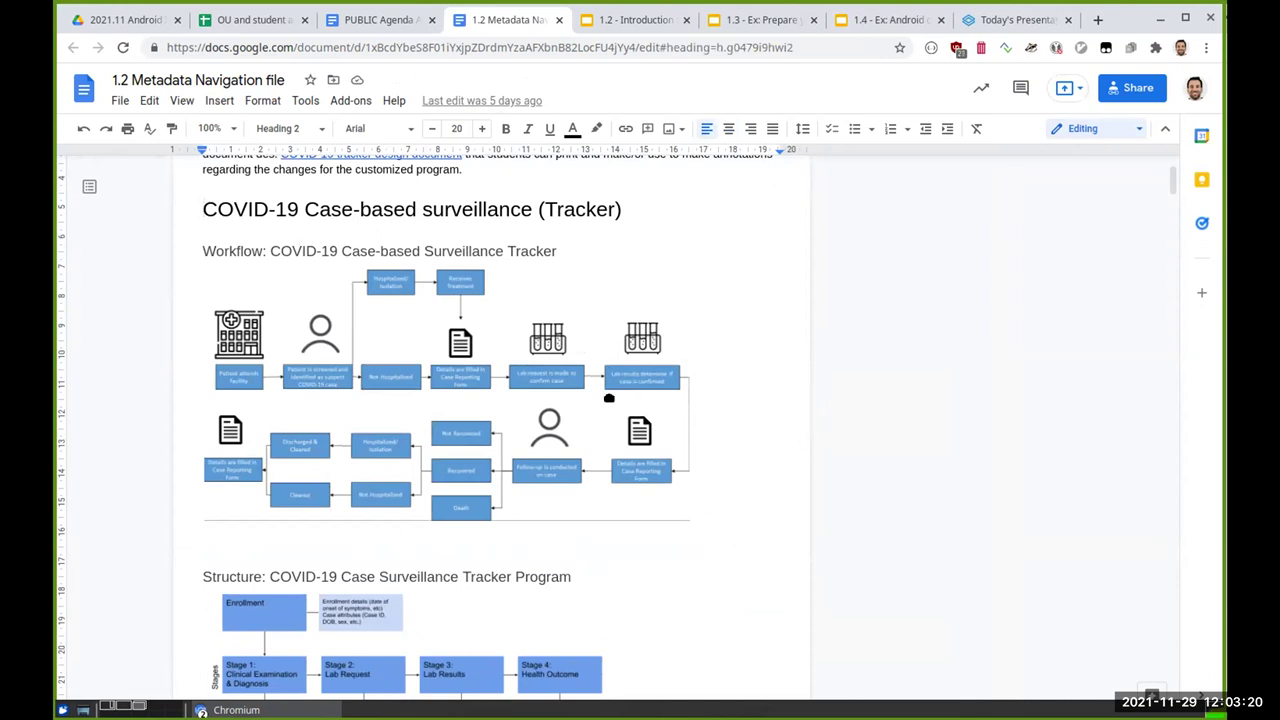
{"action": "left_click", "coordinate": [667, 325]}
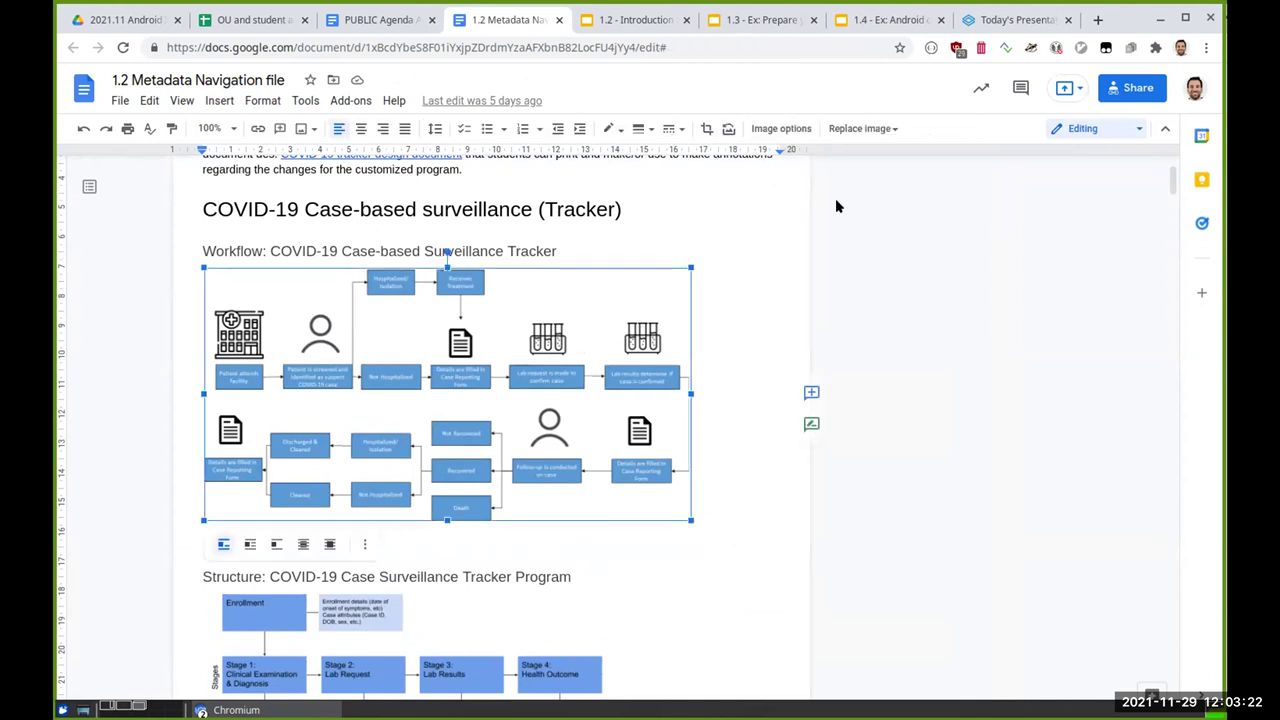
{"action": "left_click", "coordinate": [361, 130]}
{"action": "scroll", "coordinate": [451, 594], "scroll_direction": "down", "scroll_amount": 1}
{"action": "left_click", "coordinate": [464, 495]}
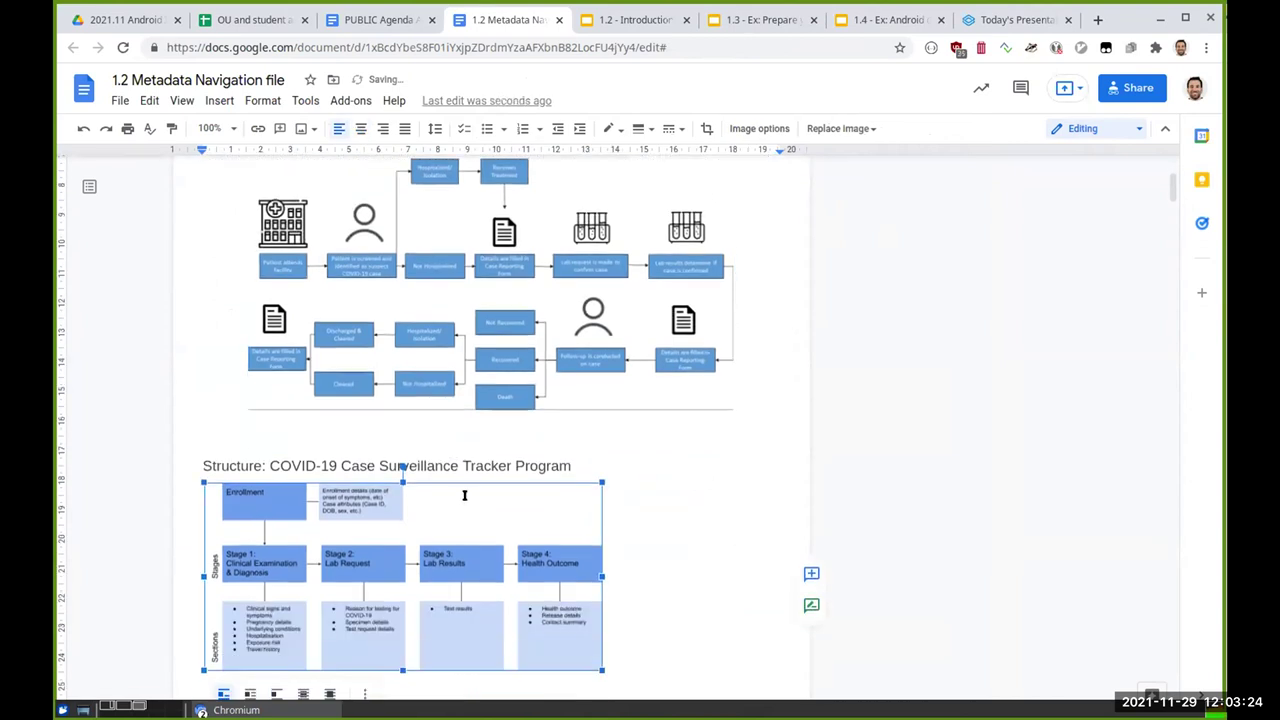
{"action": "left_click", "coordinate": [361, 128]}
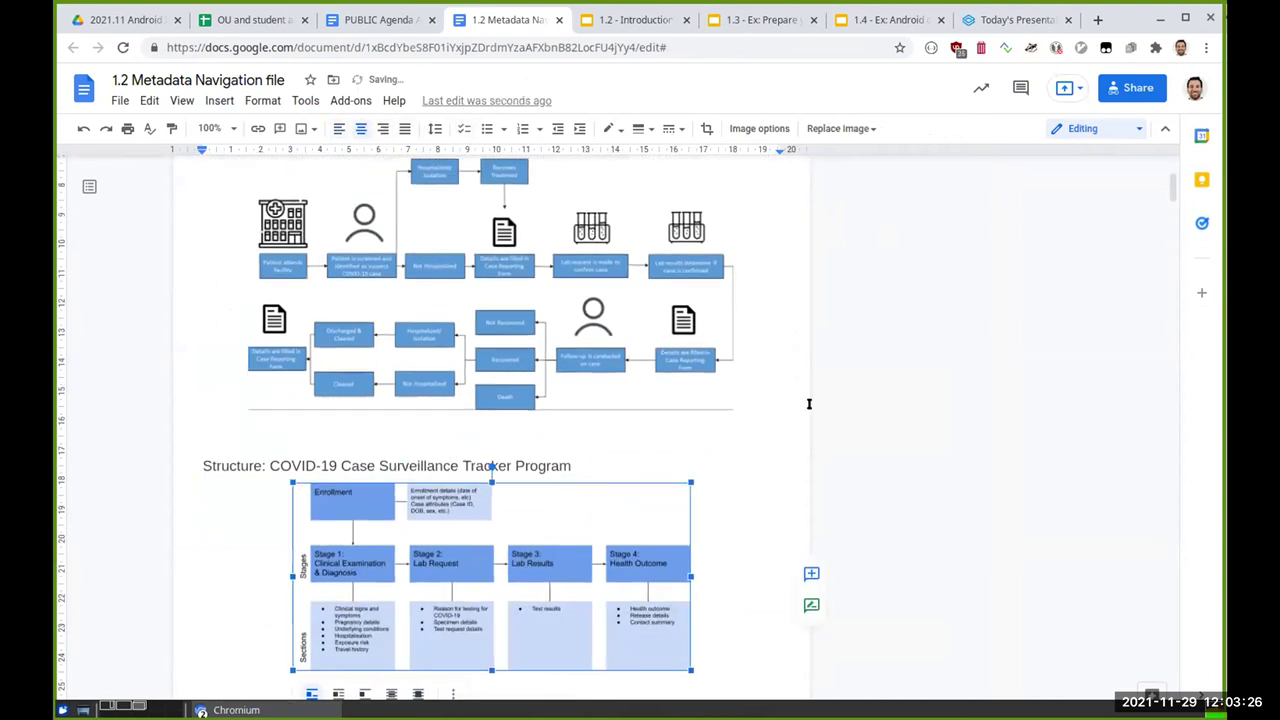
Step: Scroll through the document to the Attributes table
{"action": "left_click", "coordinate": [802, 403]}
{"action": "scroll", "coordinate": [802, 403], "scroll_direction": "down", "scroll_amount": 5}
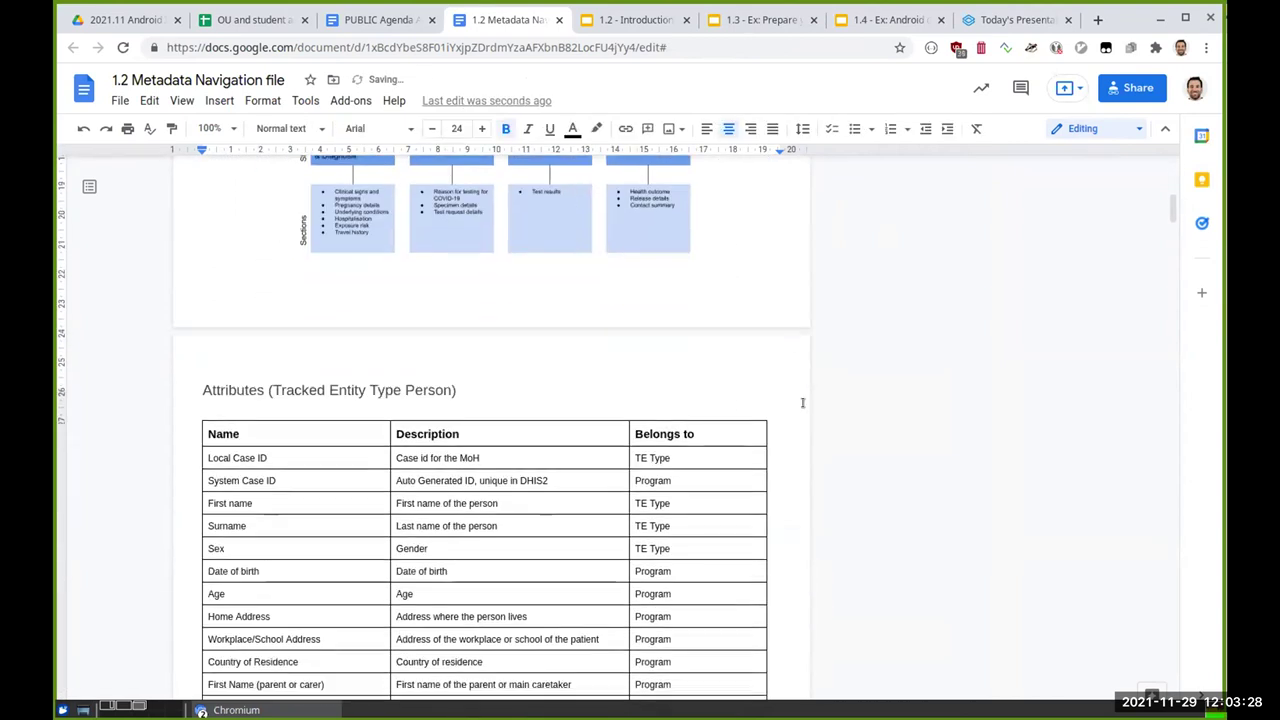
{"action": "scroll", "coordinate": [802, 403], "scroll_direction": "down", "scroll_amount": 3}
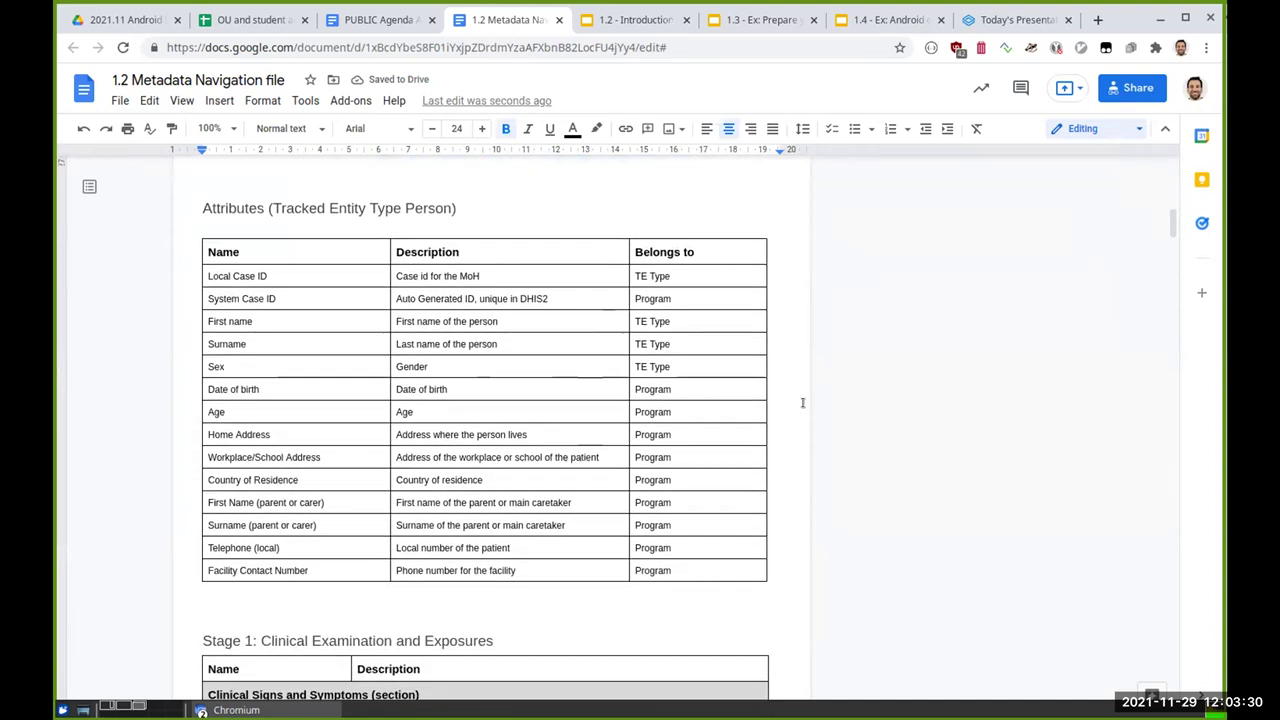
{"action": "scroll", "coordinate": [802, 403], "scroll_direction": "down", "scroll_amount": 5}
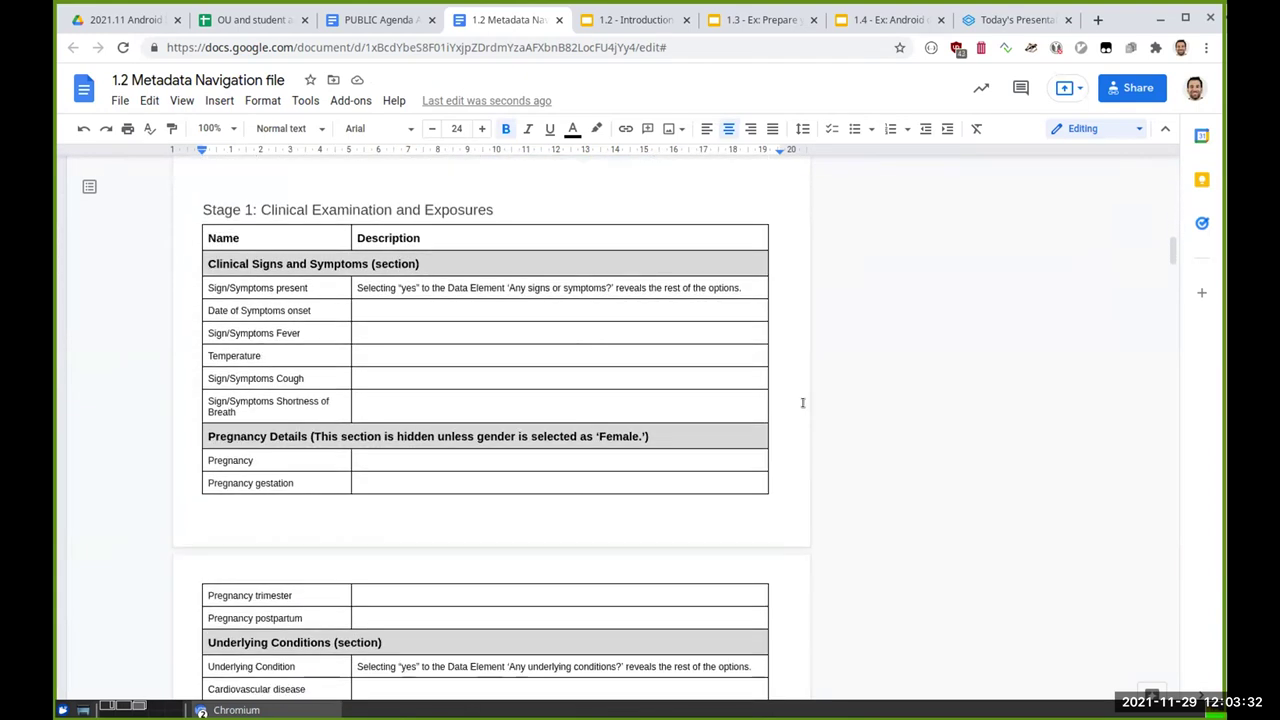
{"action": "scroll", "coordinate": [802, 403], "scroll_direction": "down", "scroll_amount": 20}
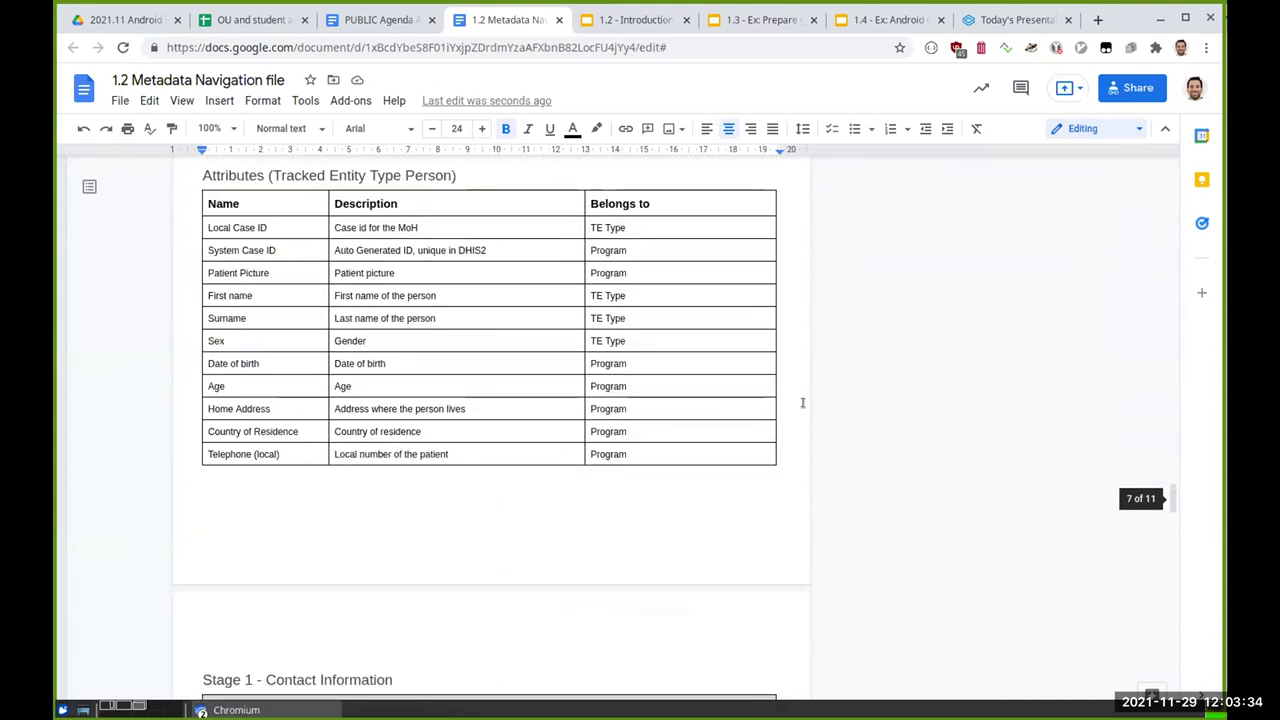
{"action": "scroll", "coordinate": [802, 403], "scroll_direction": "up", "scroll_amount": 15}
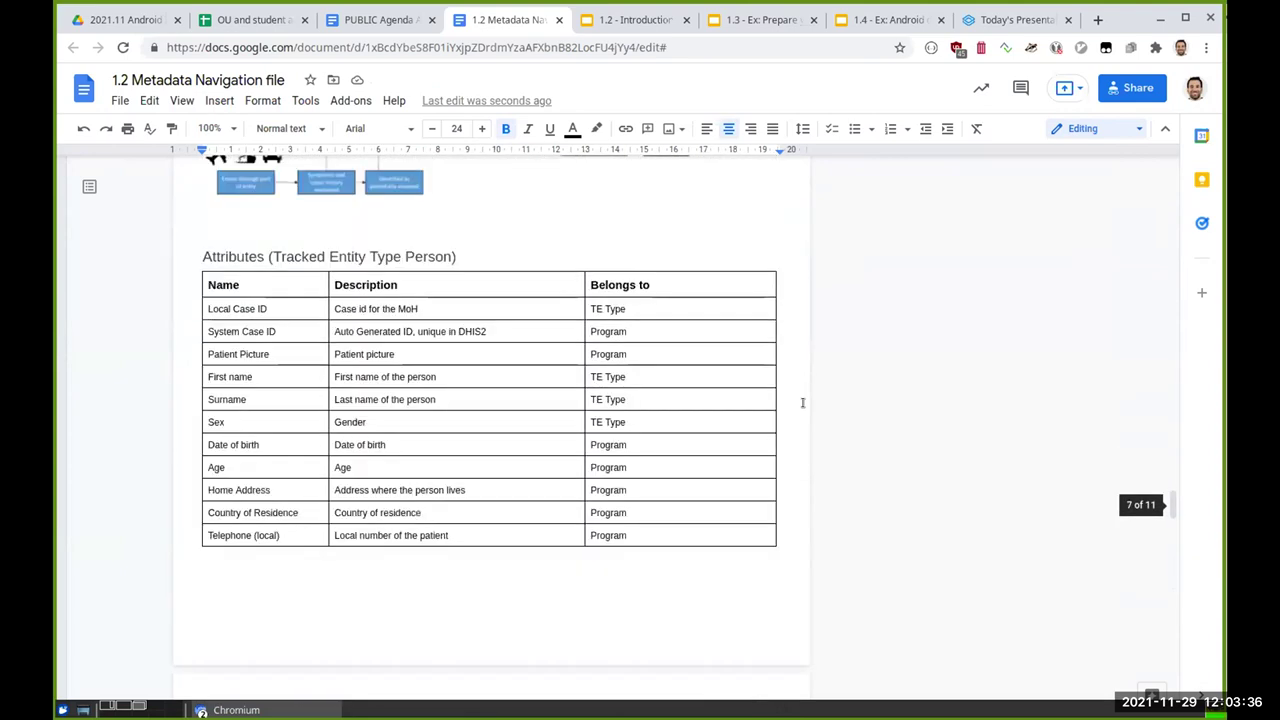
{"action": "scroll", "coordinate": [802, 403], "scroll_direction": "up", "scroll_amount": 20}
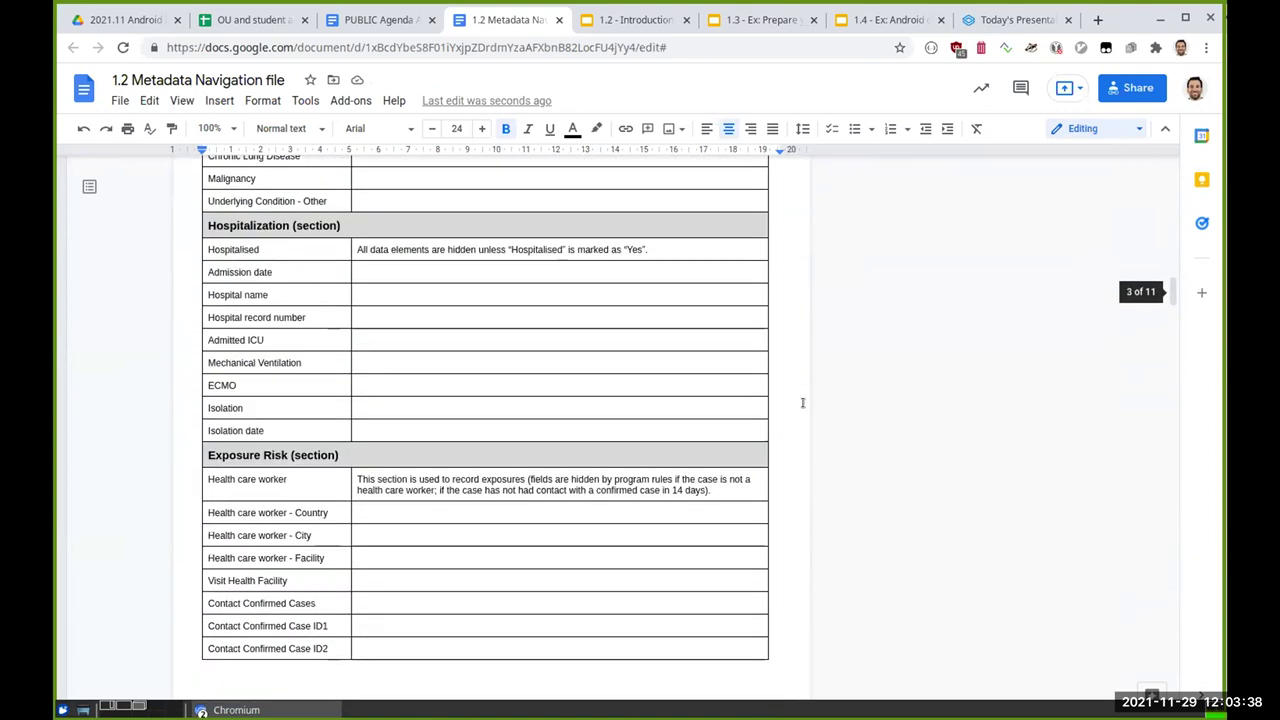
{"action": "scroll", "coordinate": [802, 403], "scroll_direction": "up", "scroll_amount": 10}
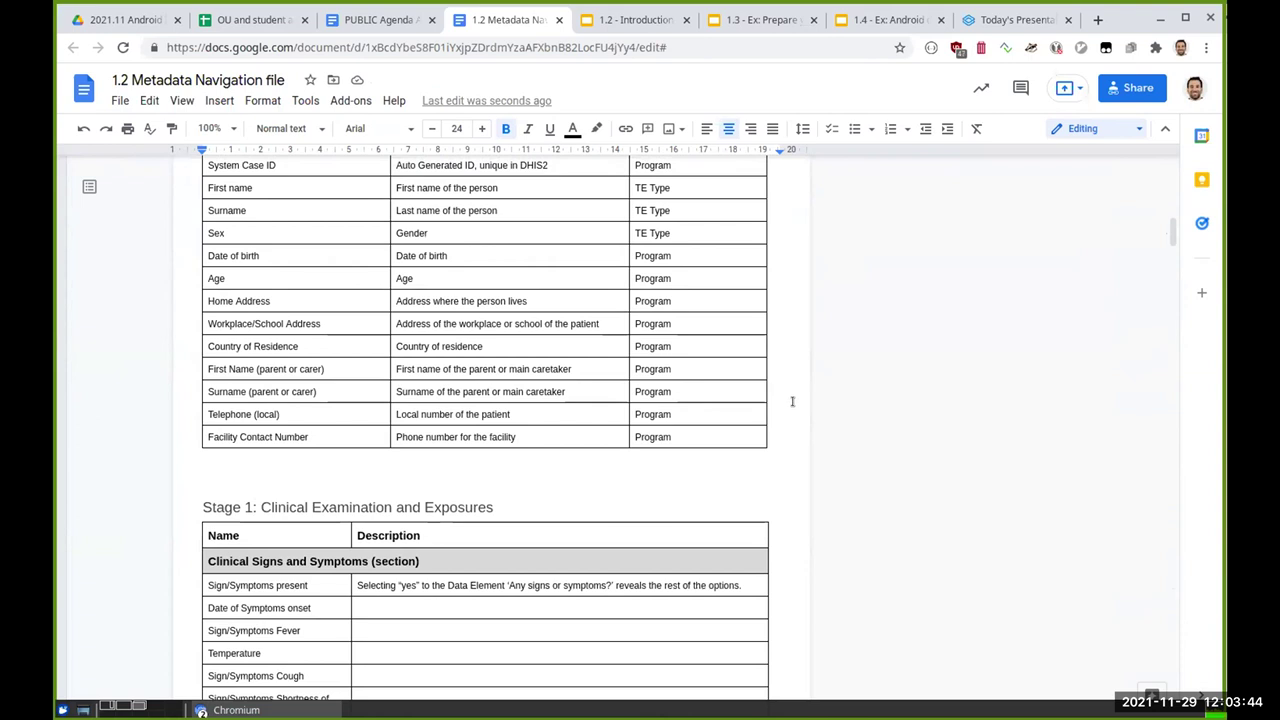
{"action": "left_click", "coordinate": [792, 401]}
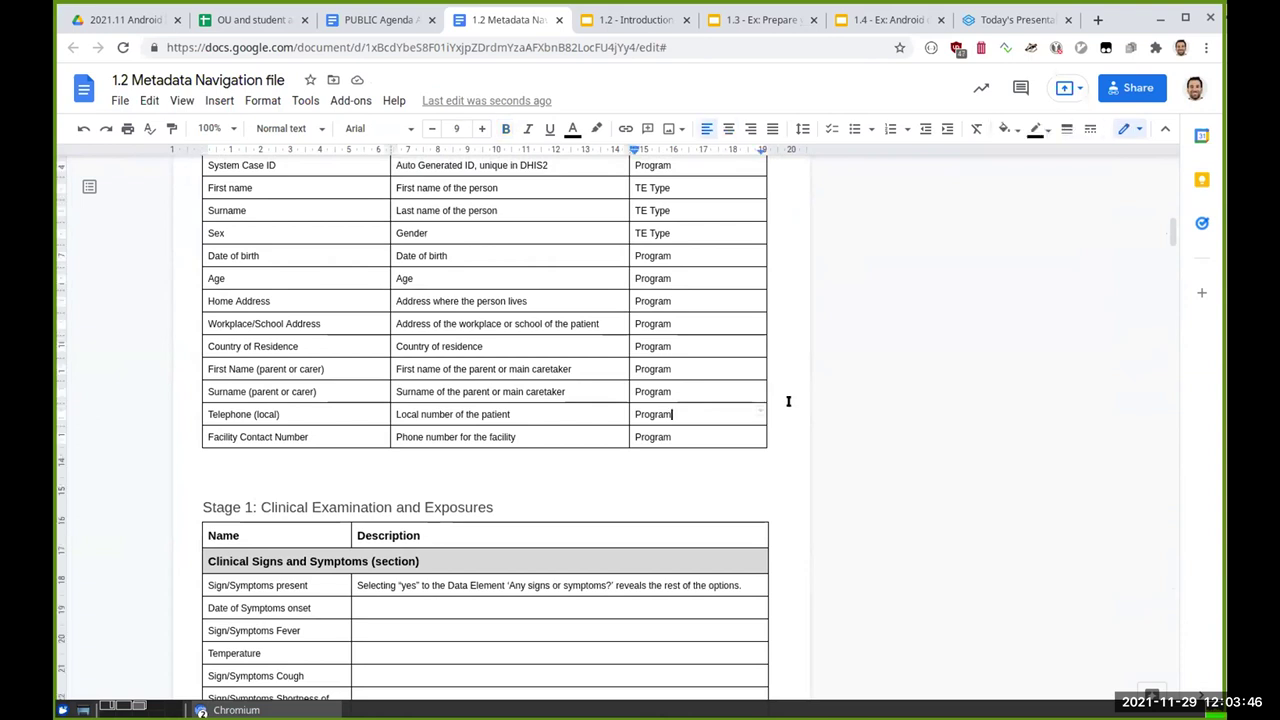
{"action": "scroll", "coordinate": [788, 401], "scroll_direction": "up", "scroll_amount": 2}
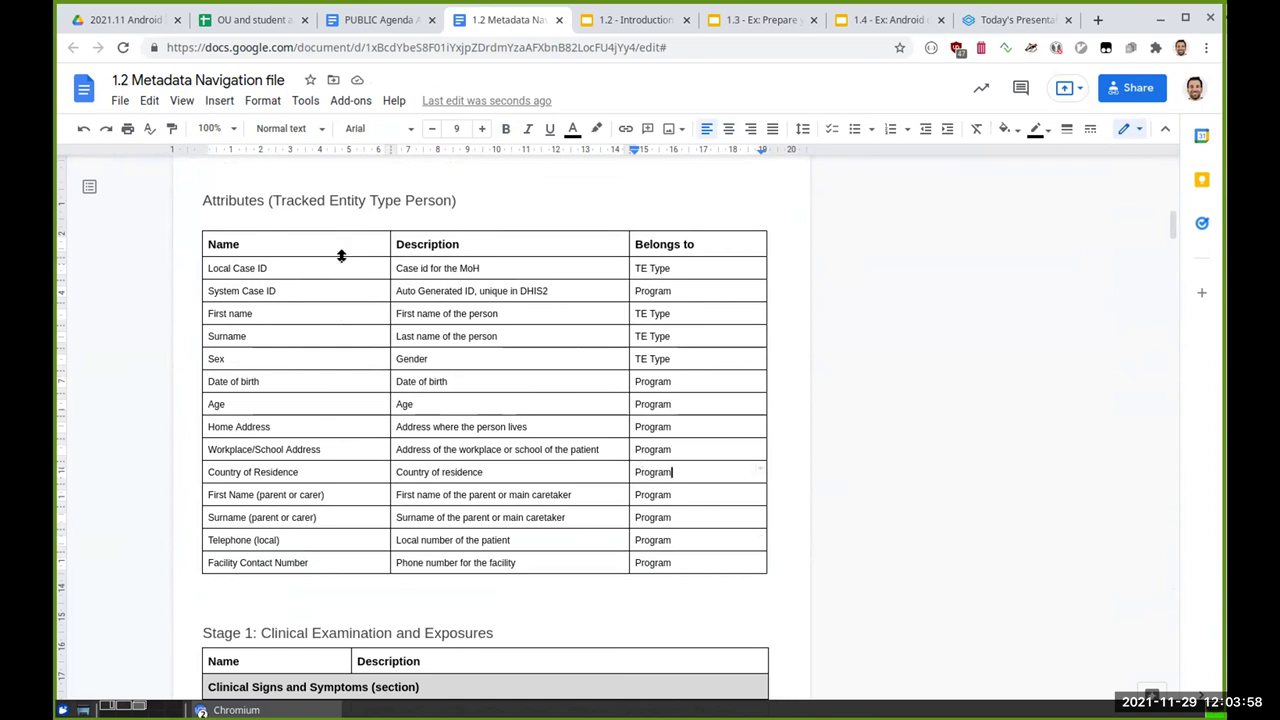
Step: Type 'Searchable' on its own line under the Attributes heading and highlight it light blue
{"action": "left_click", "coordinate": [488, 212]}
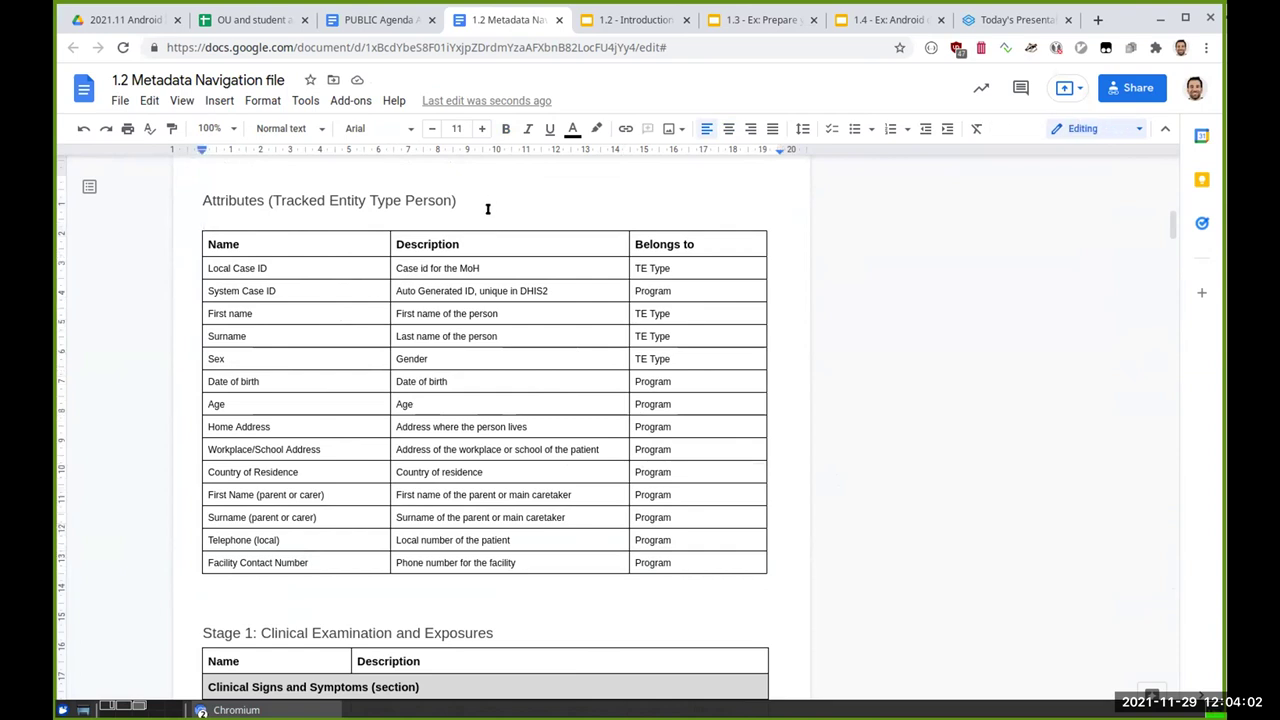
{"action": "type", "text": "Searchble"}
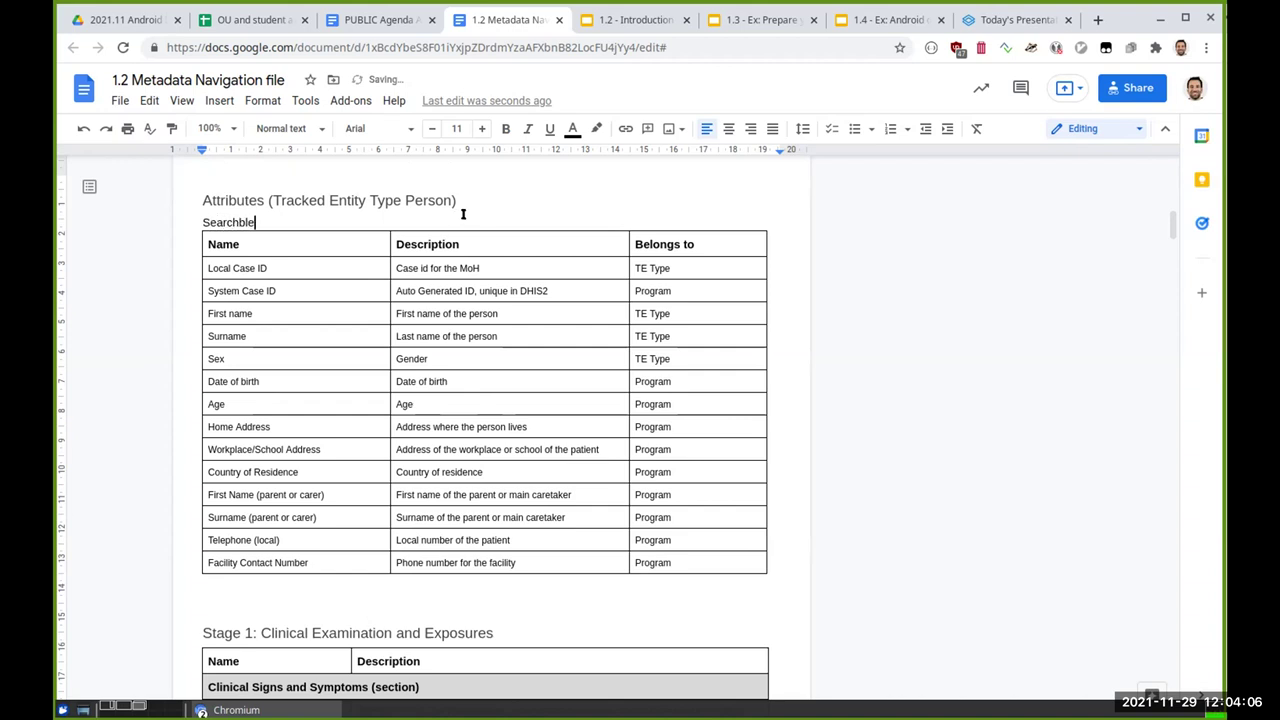
{"action": "key", "text": "BackSpace"}
{"action": "key", "text": "BackSpace"}
{"action": "key", "text": "BackSpace"}
{"action": "type", "text": "hable"}
{"action": "key", "text": "Return"}
{"action": "double_click", "coordinate": [241, 218]}
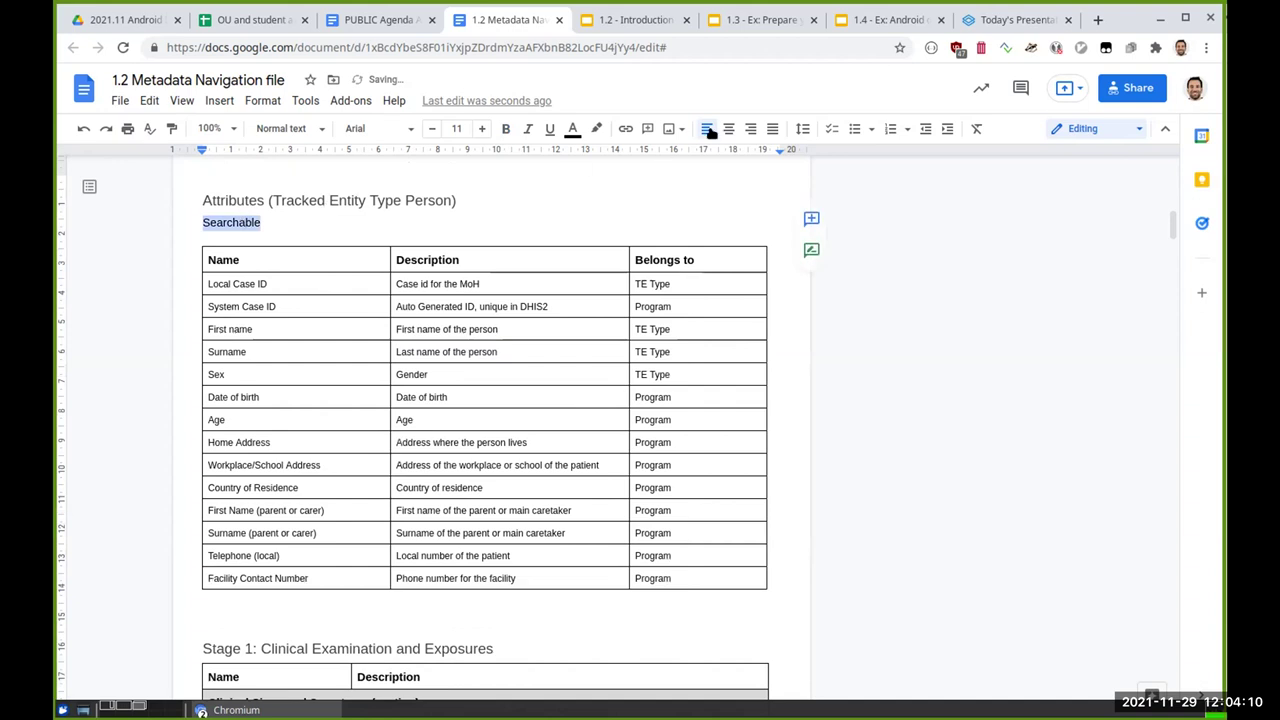
{"action": "left_click", "coordinate": [596, 128]}
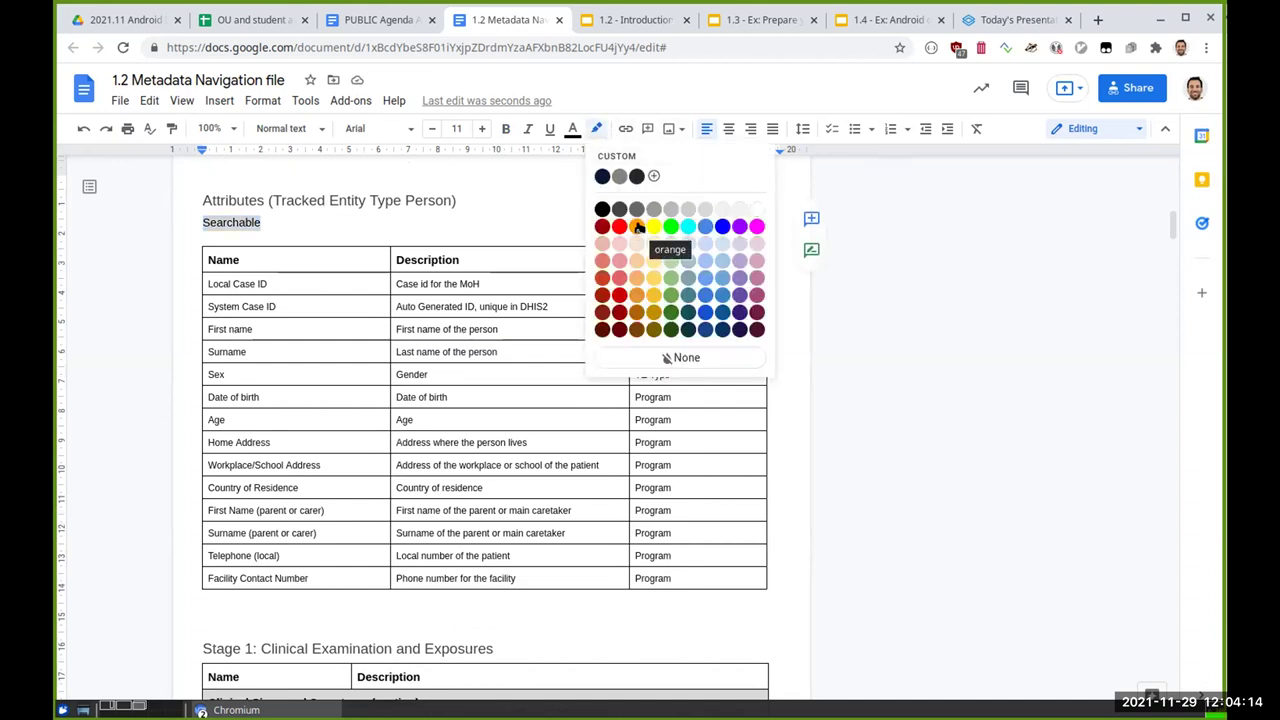
{"action": "left_click", "coordinate": [724, 282]}
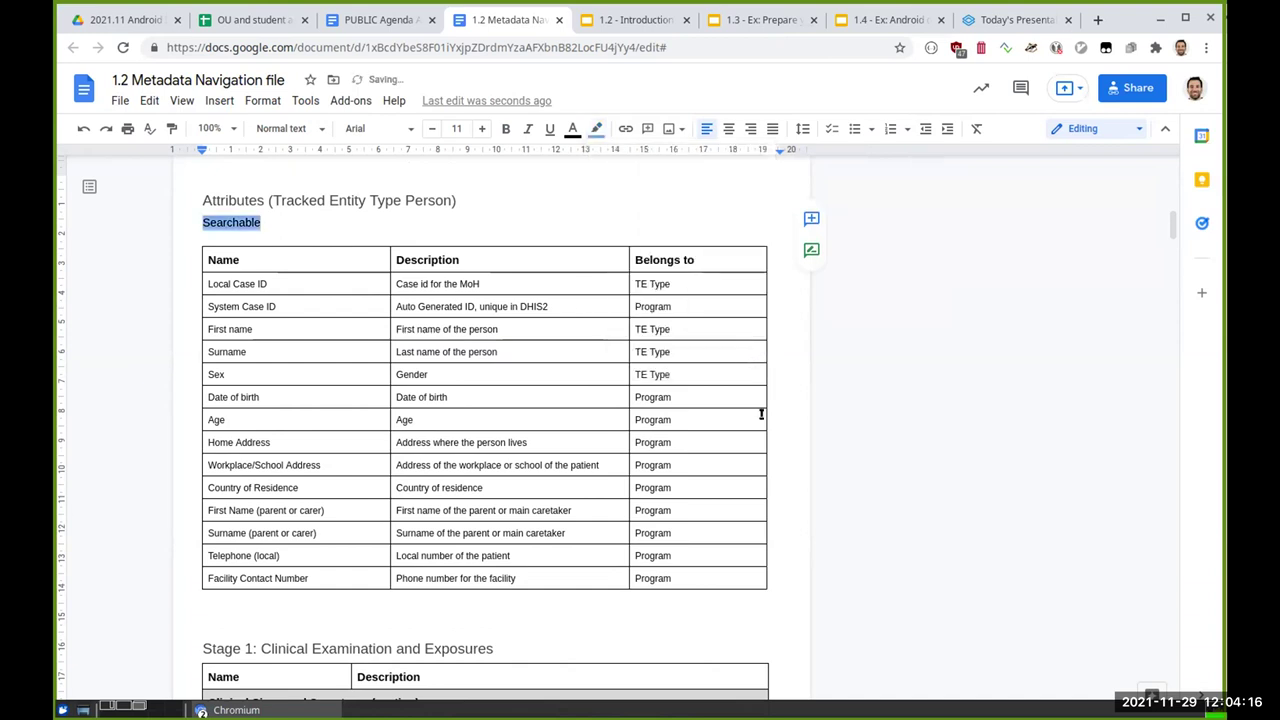
{"action": "left_click", "coordinate": [760, 414]}
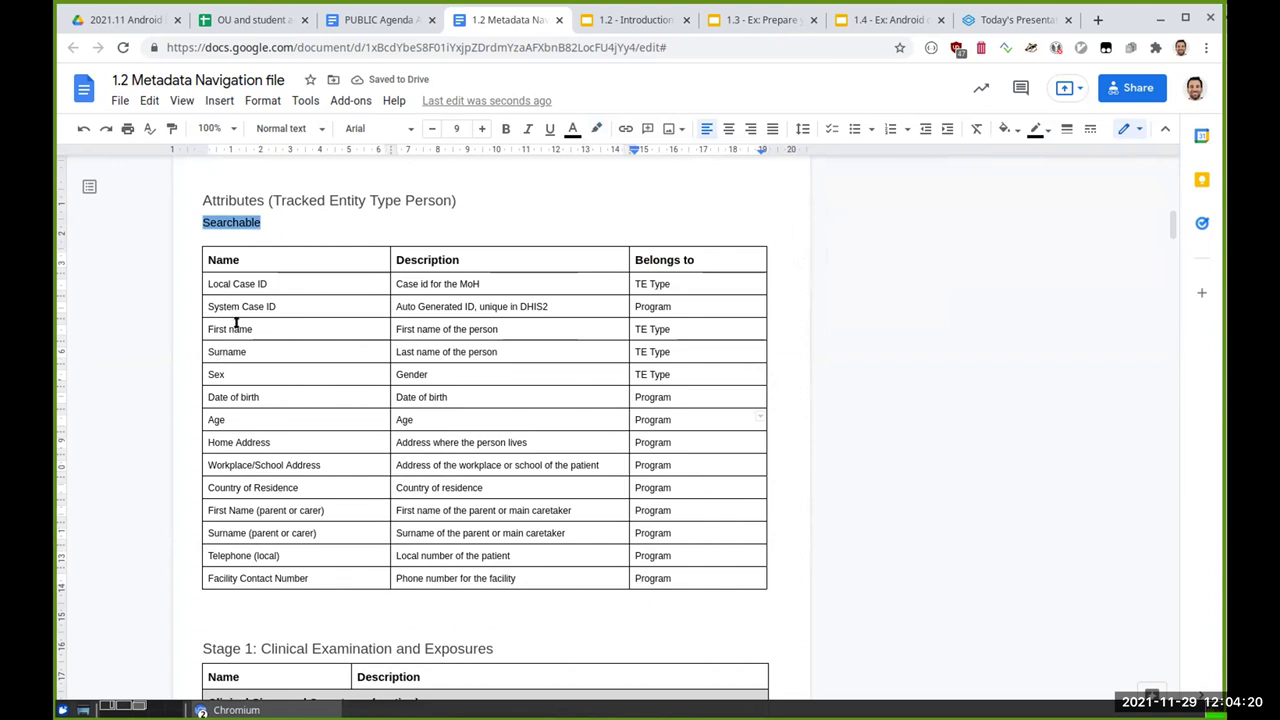
{"action": "double_click", "coordinate": [241, 306]}
Step: Highlight the Local Case ID and First name cells in light blue 2
{"action": "left_click", "coordinate": [241, 306]}
{"action": "double_click", "coordinate": [243, 283]}
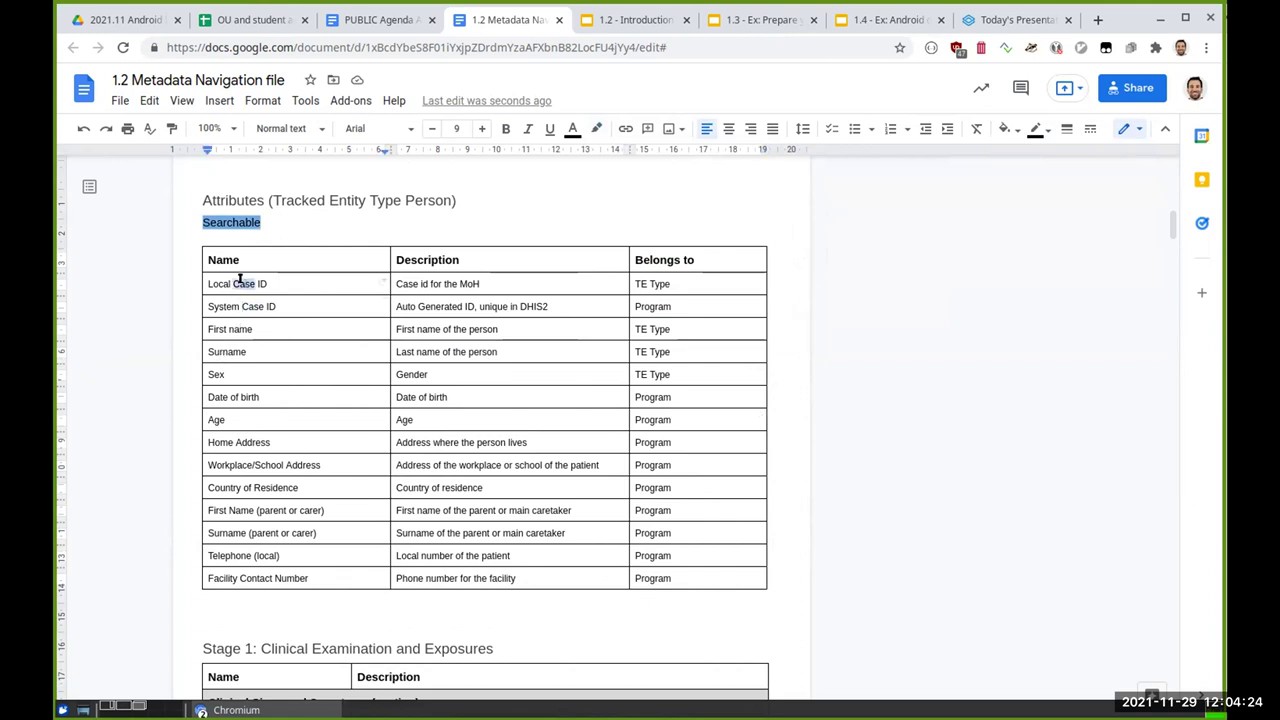
{"action": "triple_click", "coordinate": [241, 283]}
{"action": "left_click", "coordinate": [596, 128]}
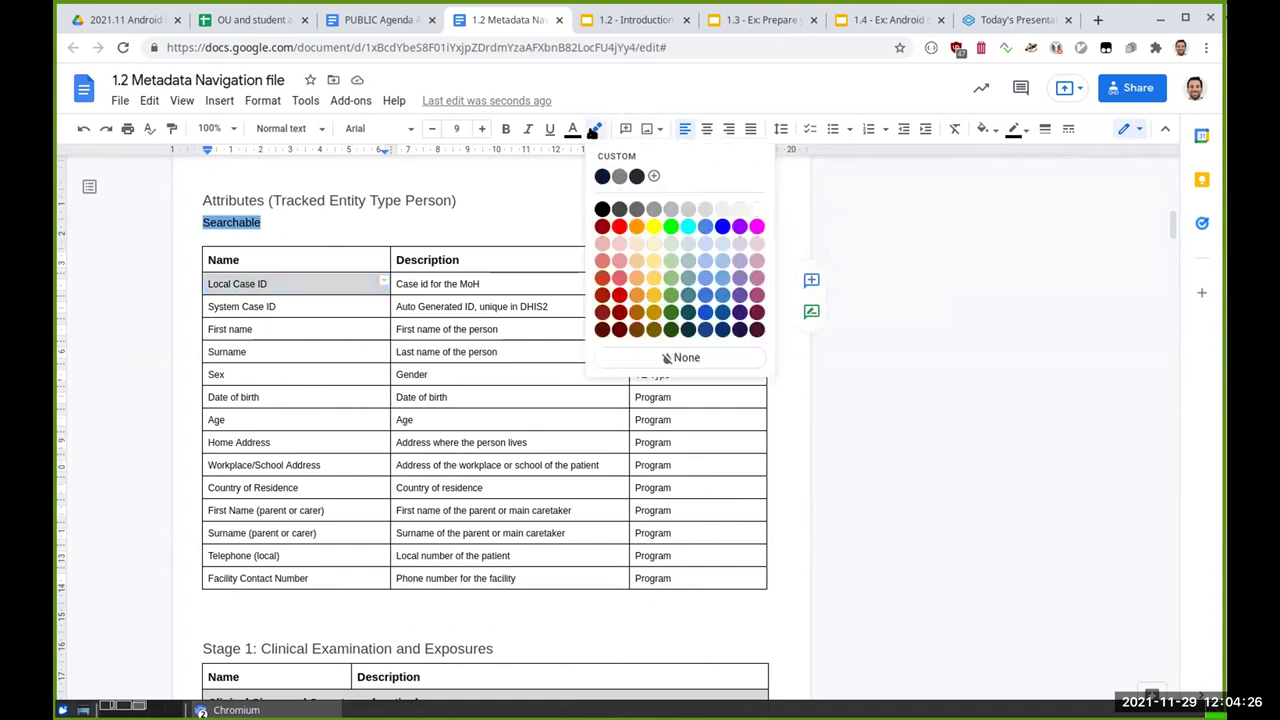
{"action": "left_click", "coordinate": [721, 277]}
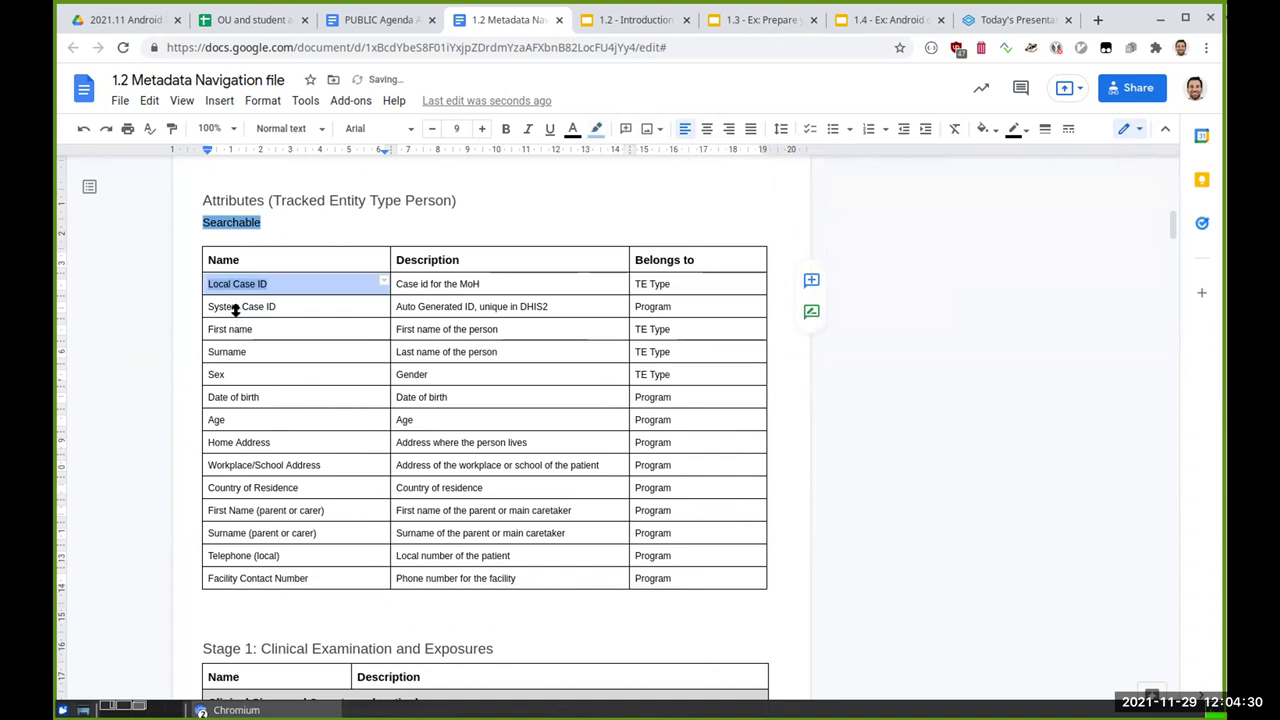
{"action": "left_click", "coordinate": [262, 283]}
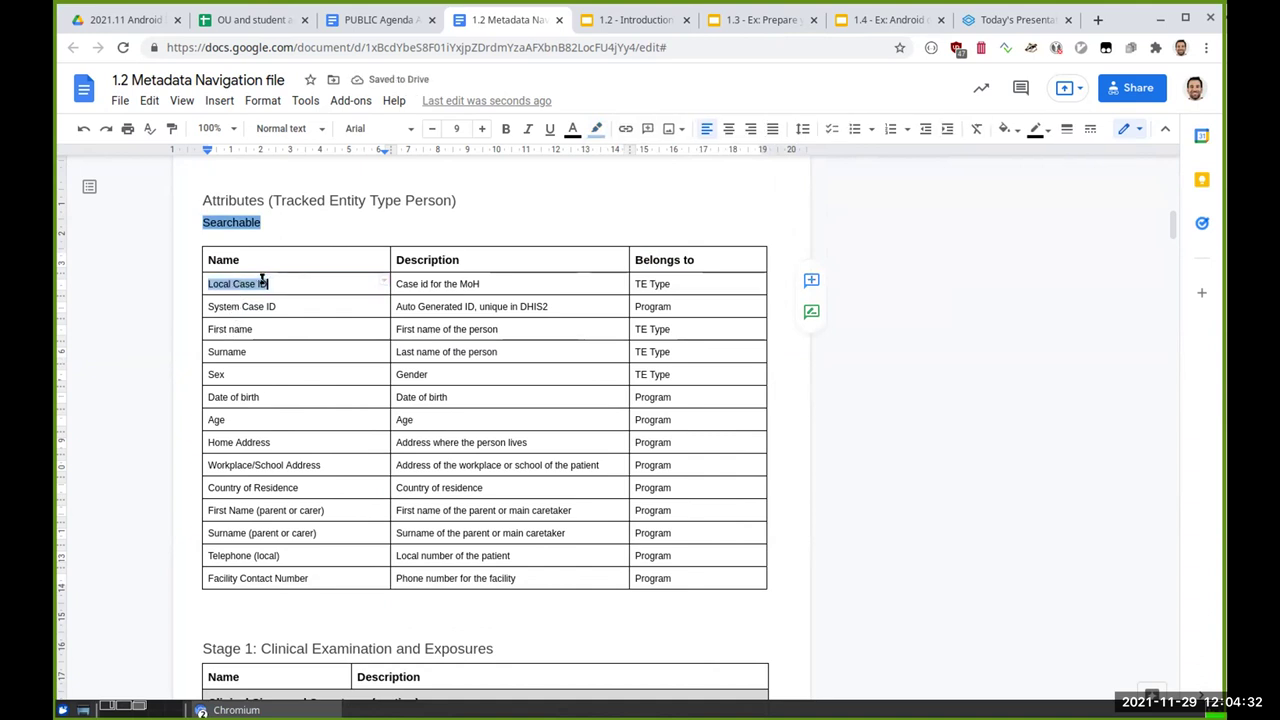
{"action": "double_click", "coordinate": [241, 331]}
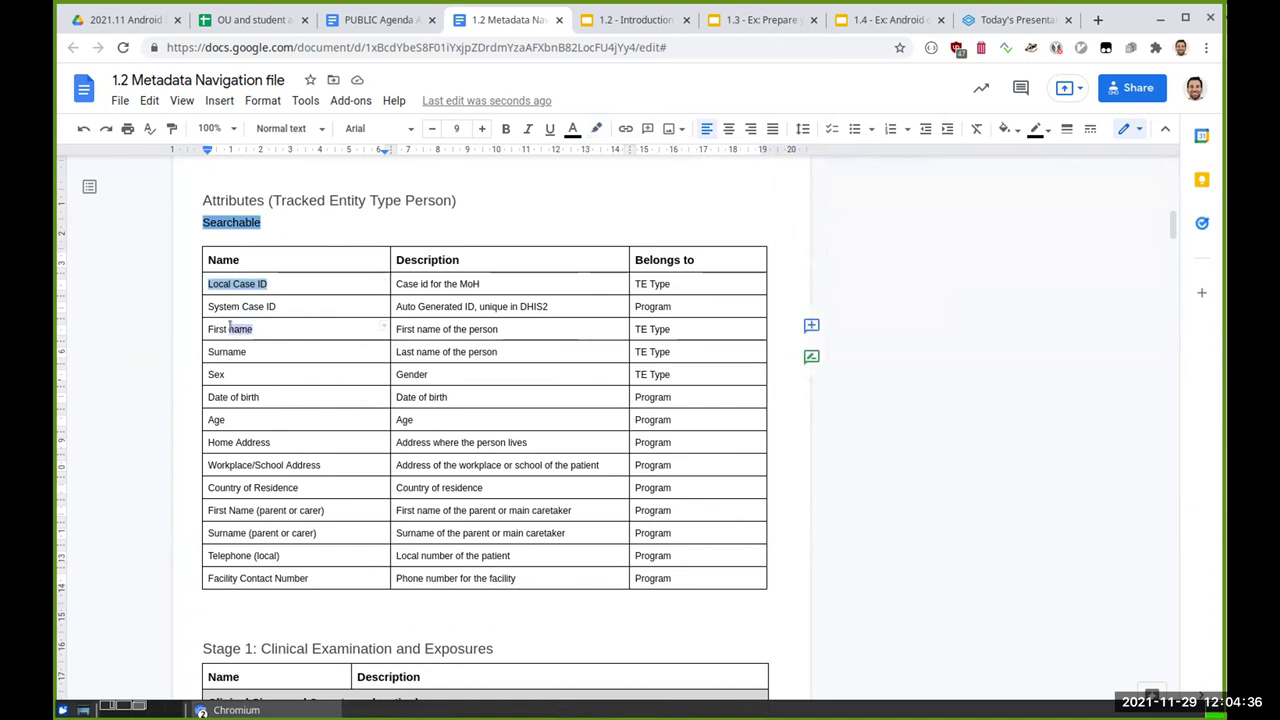
{"action": "left_click", "coordinate": [252, 318]}
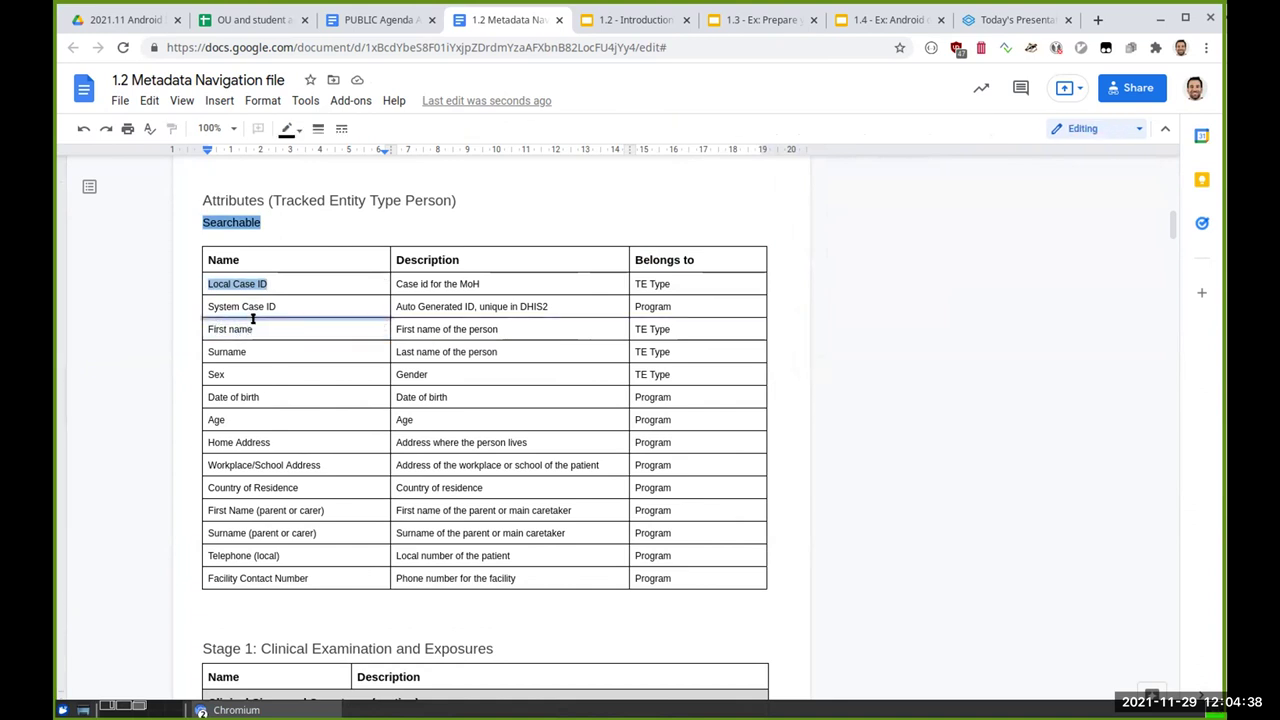
{"action": "triple_click", "coordinate": [248, 326]}
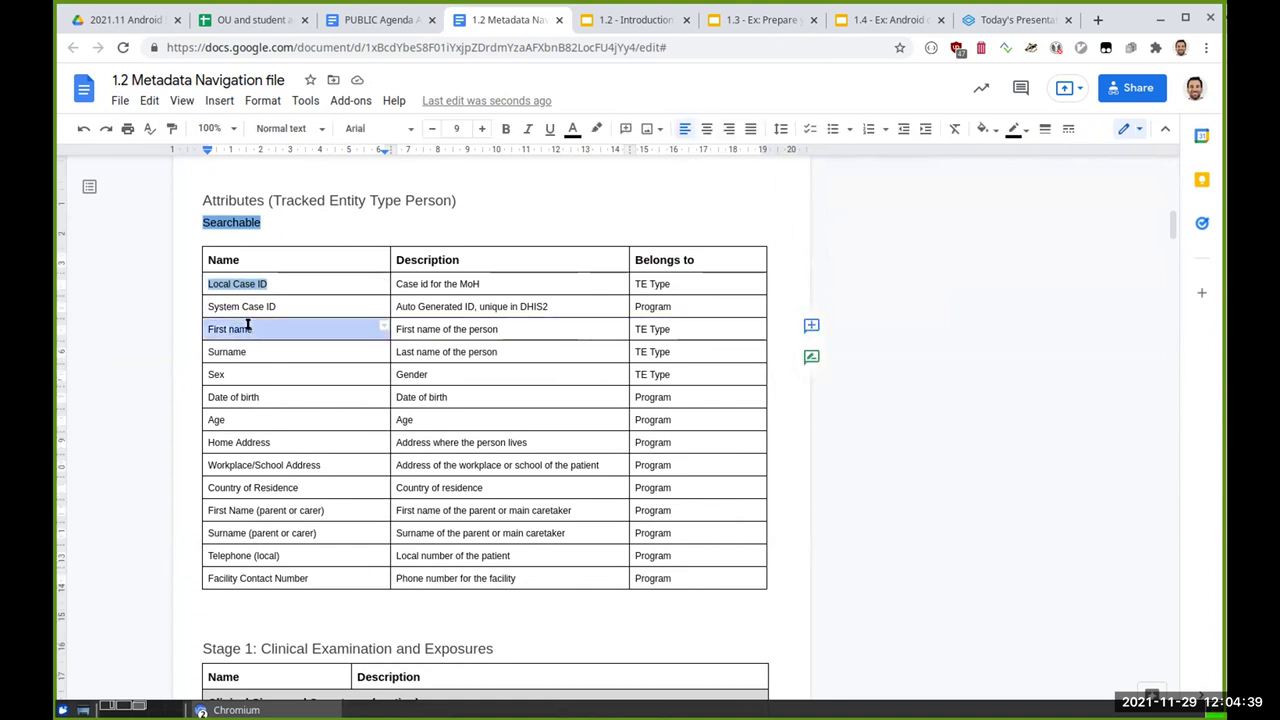
{"action": "left_click", "coordinate": [597, 128]}
{"action": "left_click", "coordinate": [721, 262]}
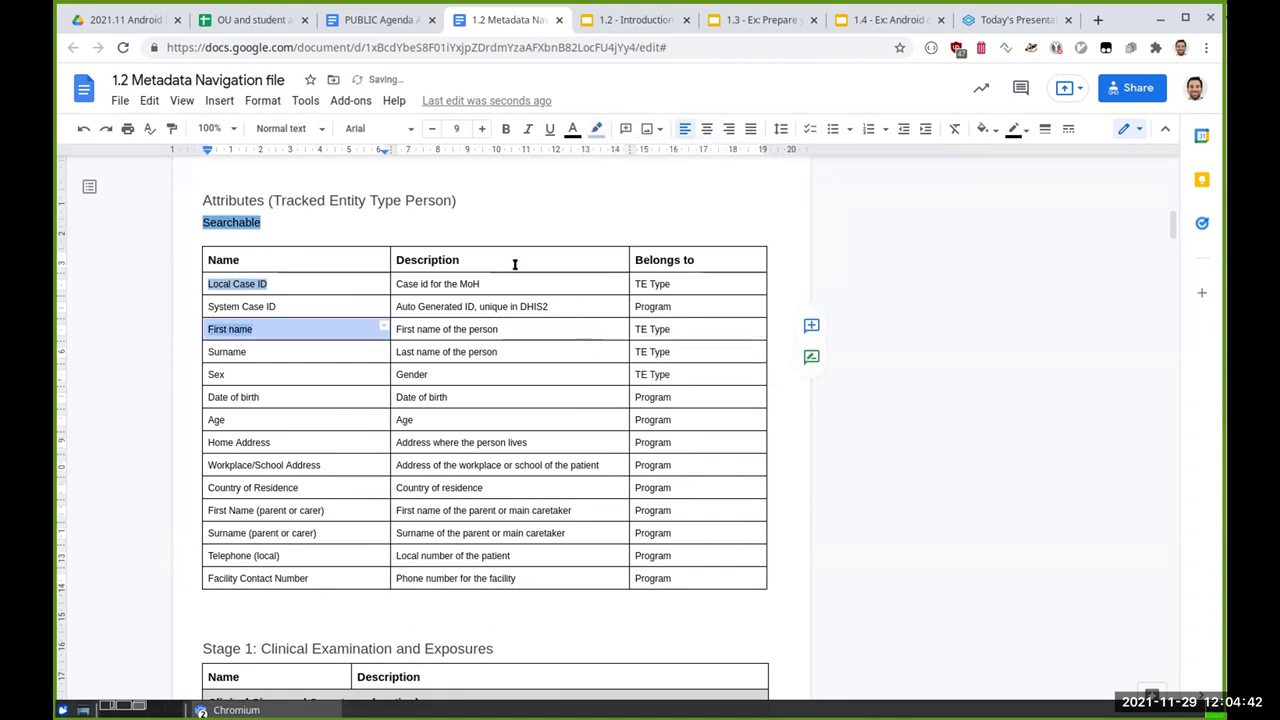
Step: Highlight the Surname and Date of birth cells in the same light blue 2
{"action": "triple_click", "coordinate": [245, 350]}
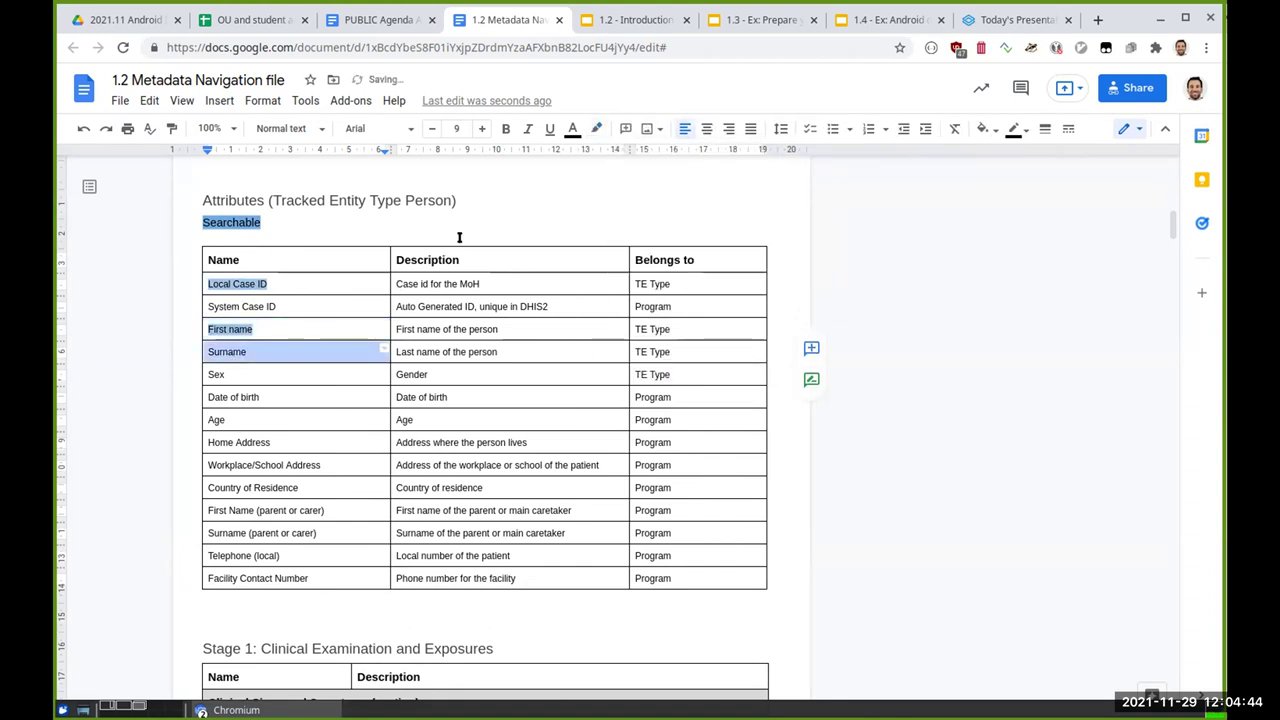
{"action": "left_click", "coordinate": [597, 128]}
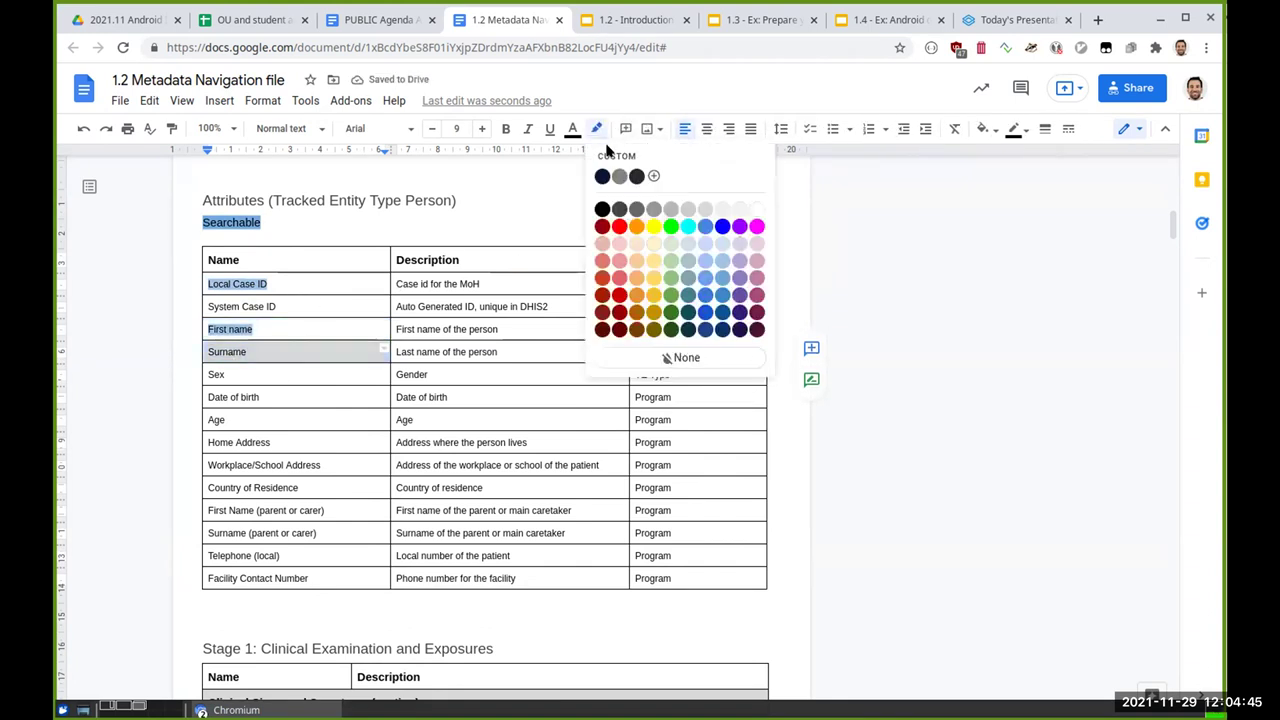
{"action": "left_click", "coordinate": [720, 262]}
{"action": "left_click", "coordinate": [855, 403]}
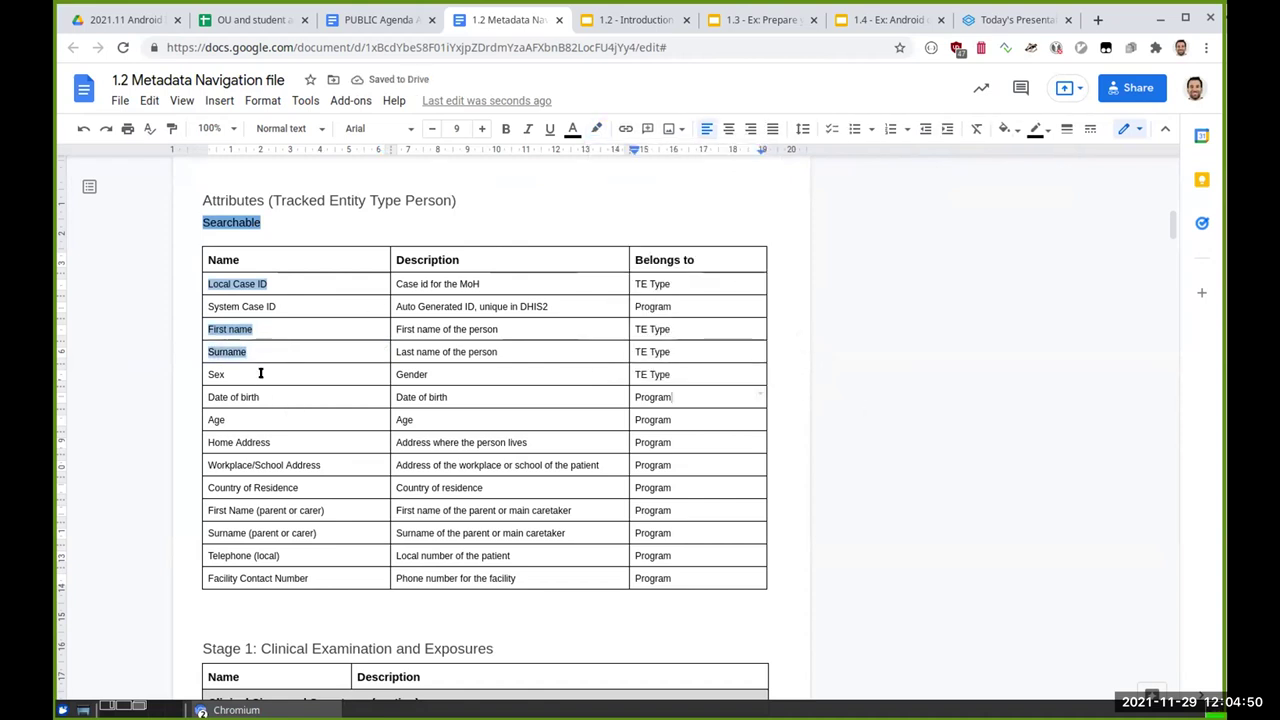
{"action": "triple_click", "coordinate": [226, 396]}
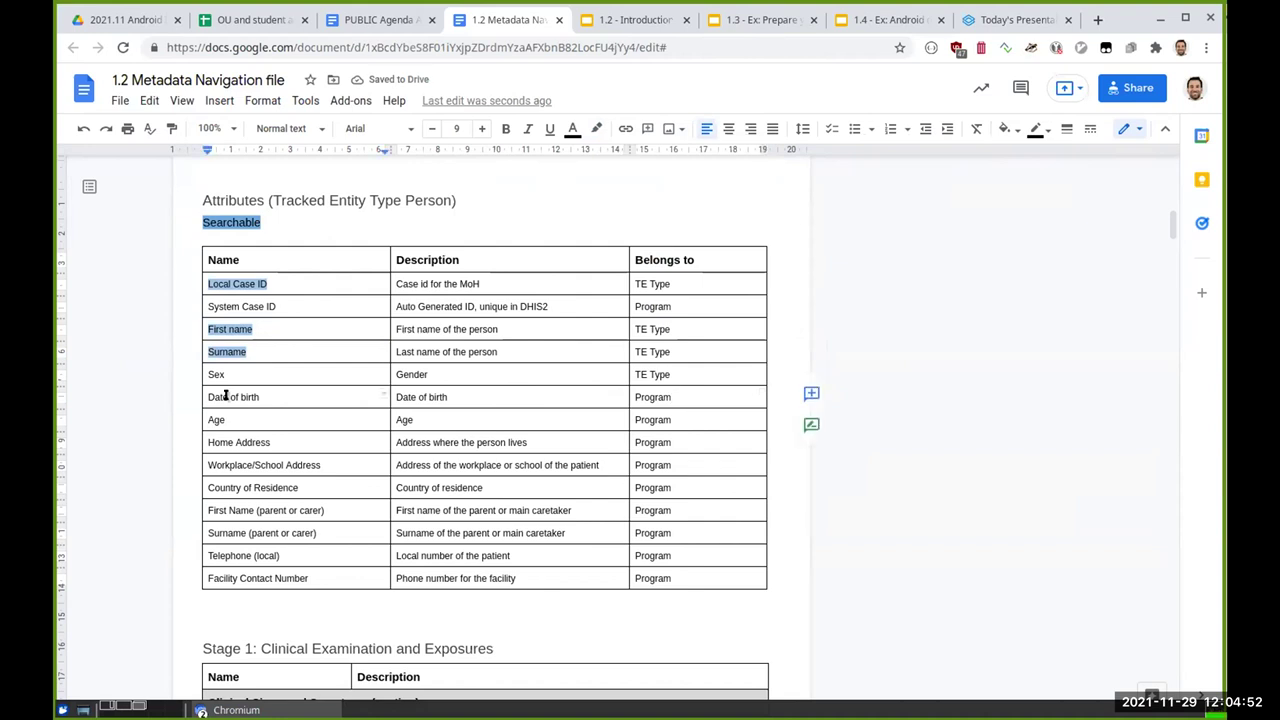
{"action": "left_click", "coordinate": [596, 128]}
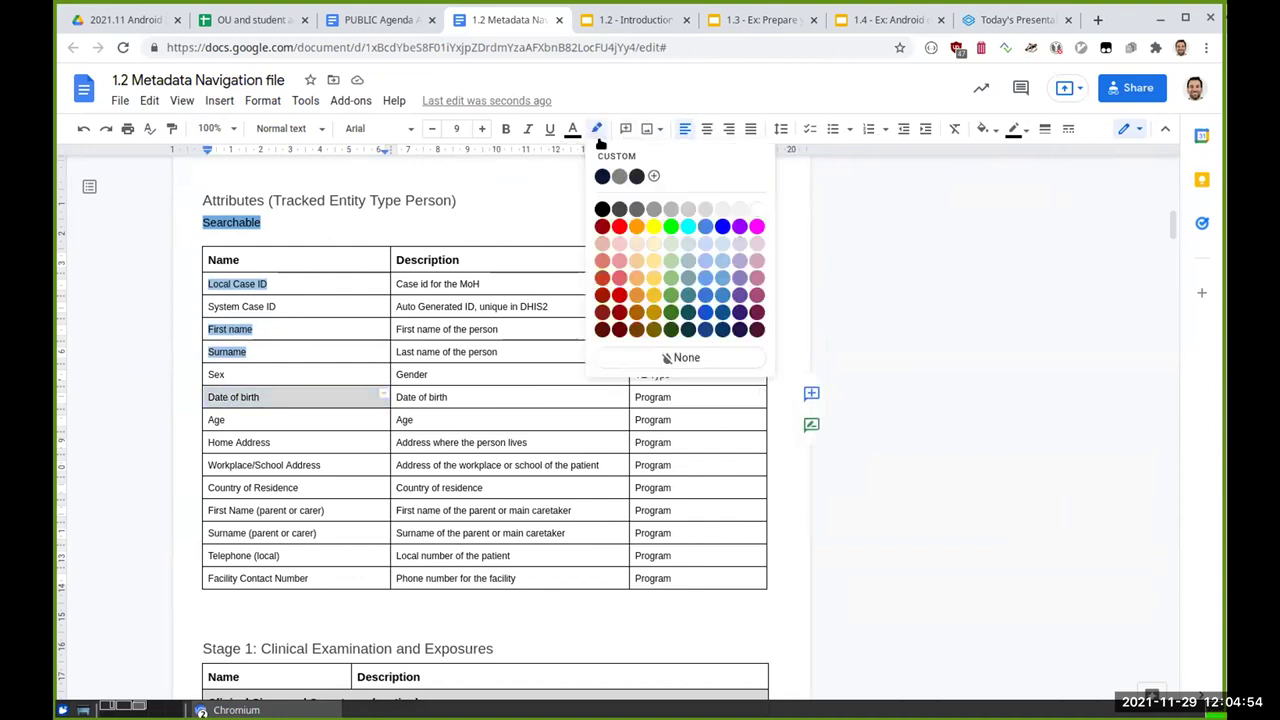
{"action": "left_click", "coordinate": [723, 262]}
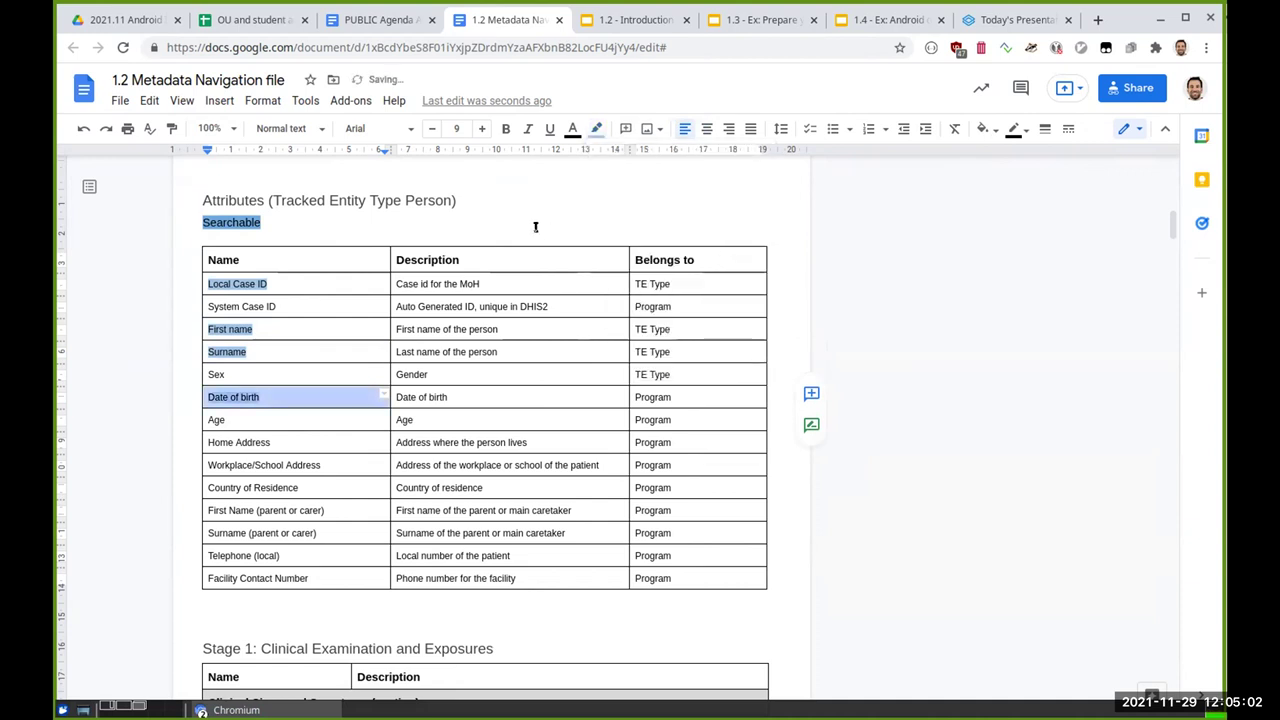
Step: Place the cursor on the empty line below the Searchable legend
{"action": "left_click", "coordinate": [317, 219]}
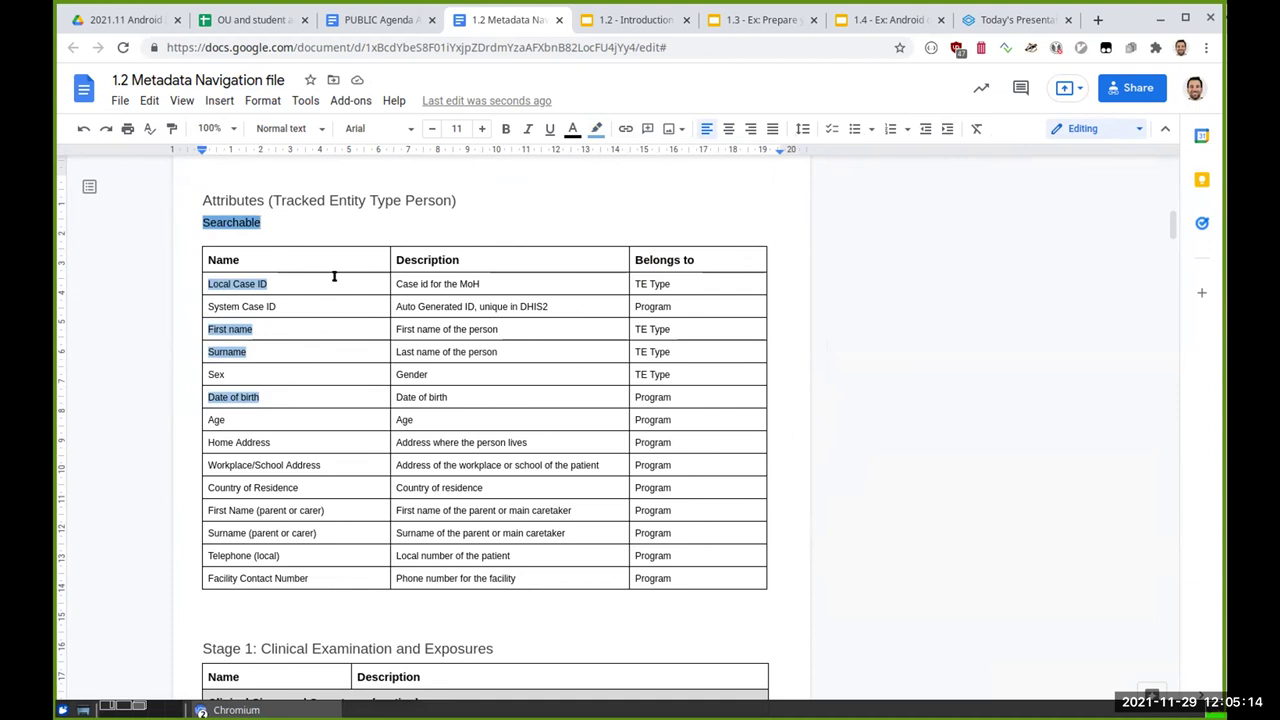
{"action": "left_click", "coordinate": [334, 278]}
{"action": "left_click", "coordinate": [306, 232]}
Step: Add a 'Displayed [x]' legend under Searchable with the [x] highlighted orange
{"action": "type", "text": "Dis"}
{"action": "key", "text": "BackSpace"}
{"action": "key", "text": "BackSpace"}
{"action": "type", "text": "yed"}
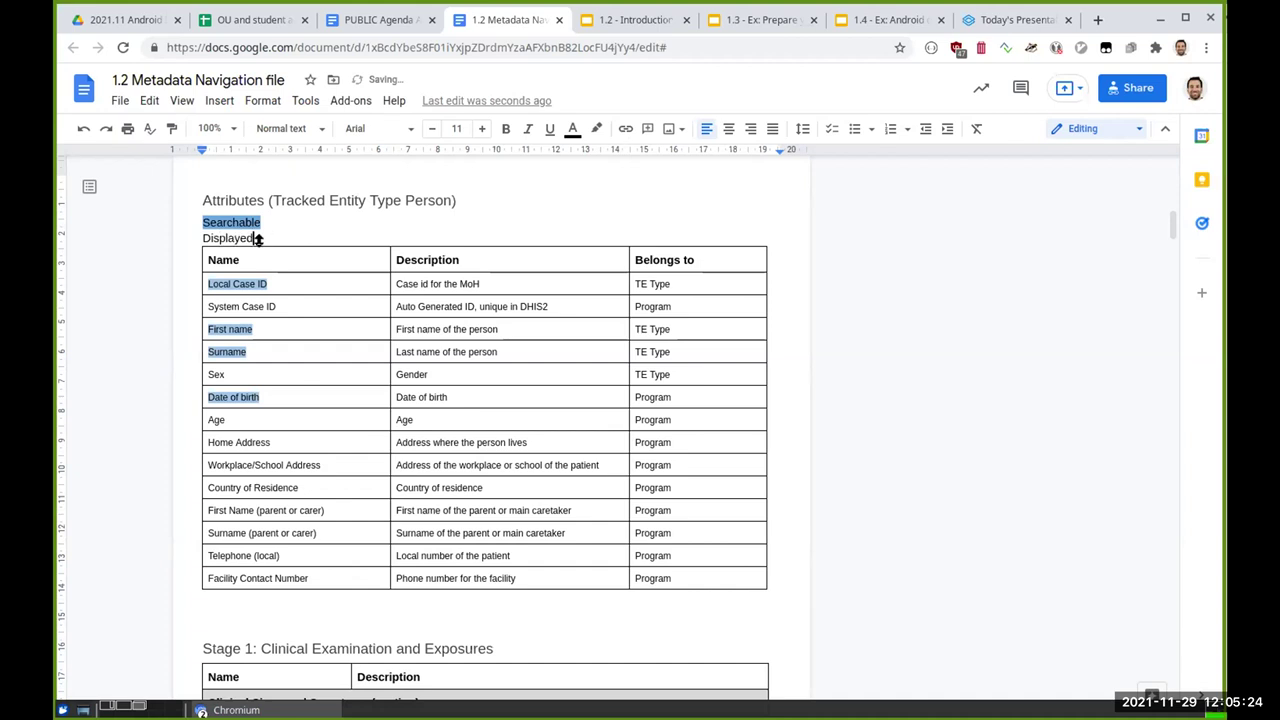
{"action": "double_click", "coordinate": [245, 240]}
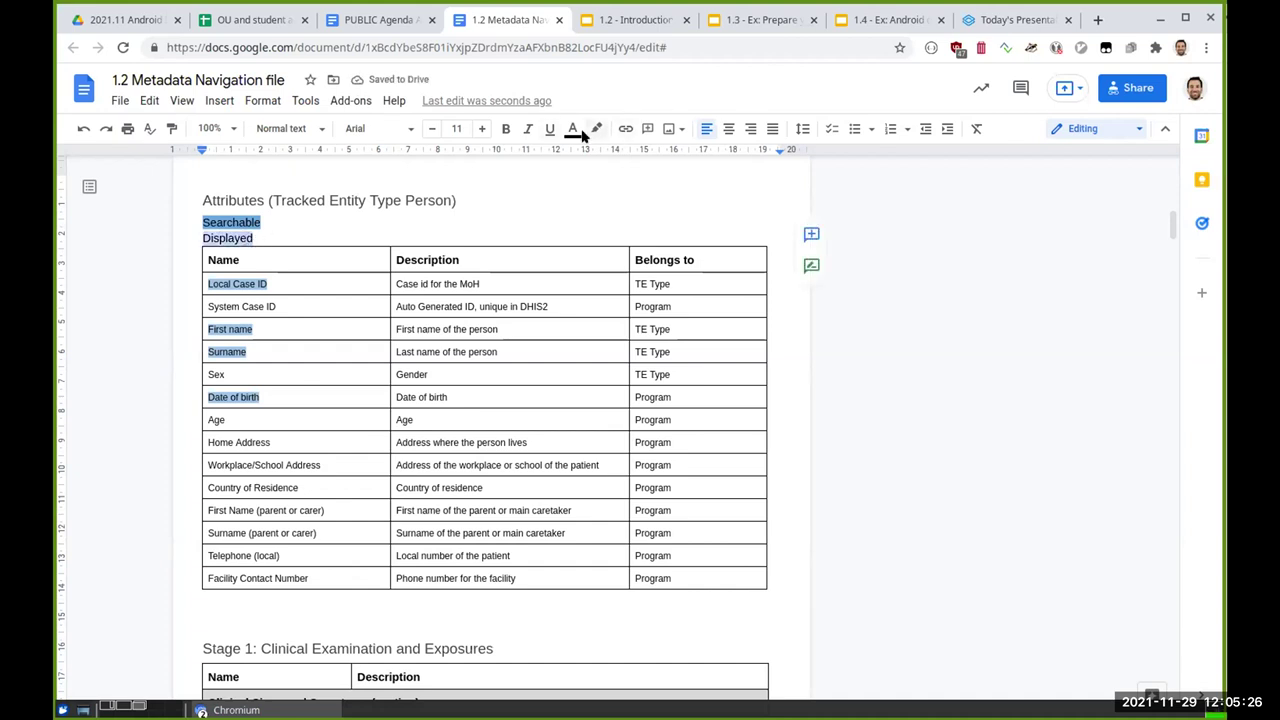
{"action": "left_click", "coordinate": [318, 233]}
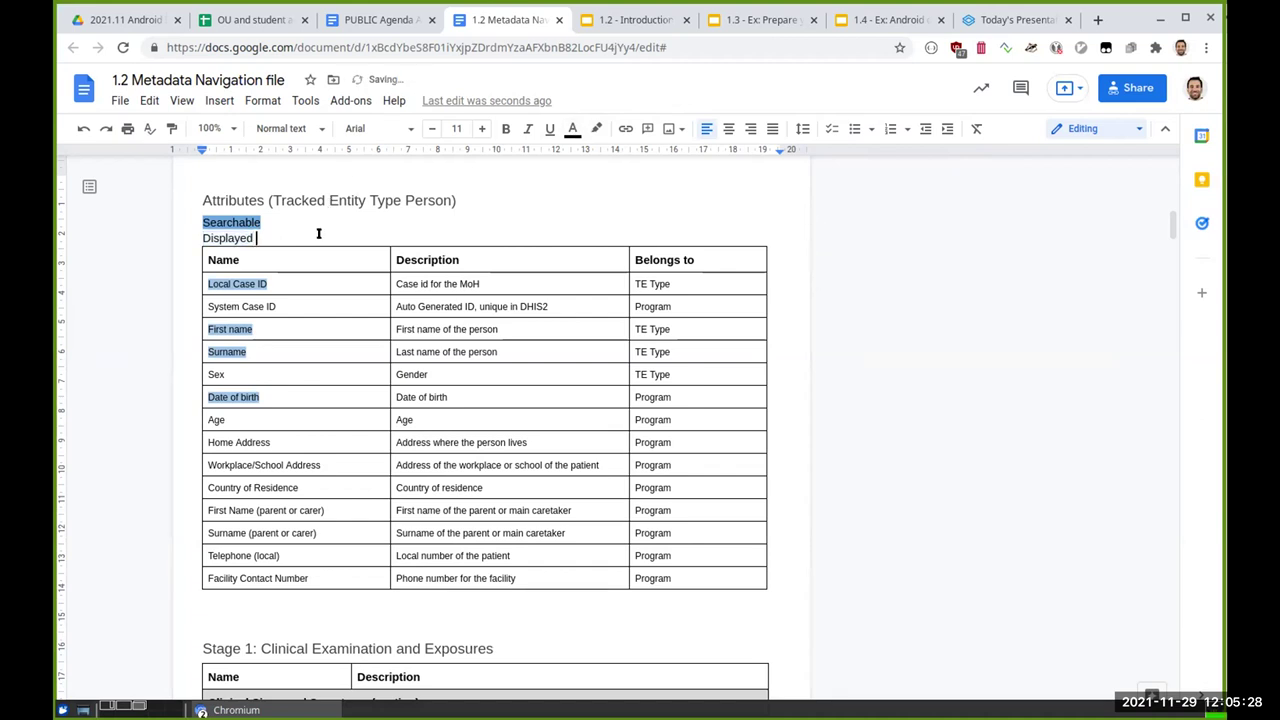
{"action": "type", "text": "[x]"}
{"action": "key", "text": "shift+Left"}
{"action": "key", "text": "shift+Left"}
{"action": "key", "text": "shift+Left"}
{"action": "key", "text": "ctrl+c"}
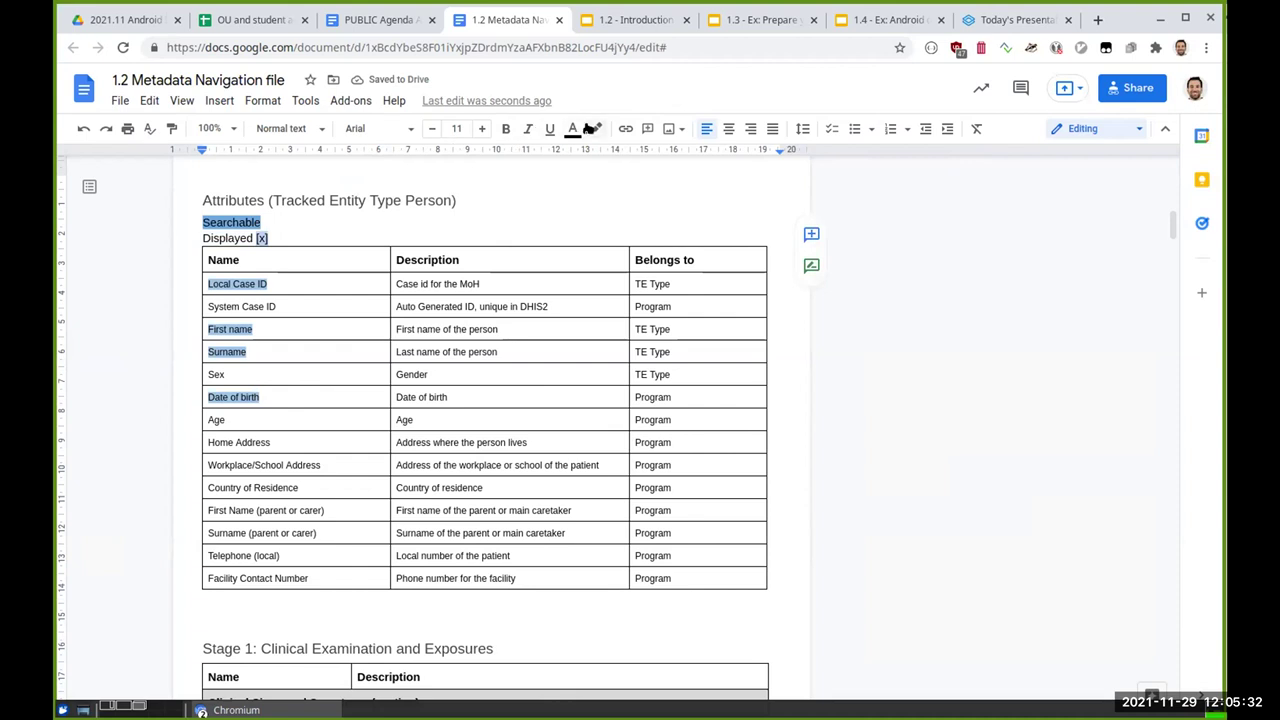
{"action": "left_click", "coordinate": [596, 128]}
{"action": "left_click", "coordinate": [636, 226]}
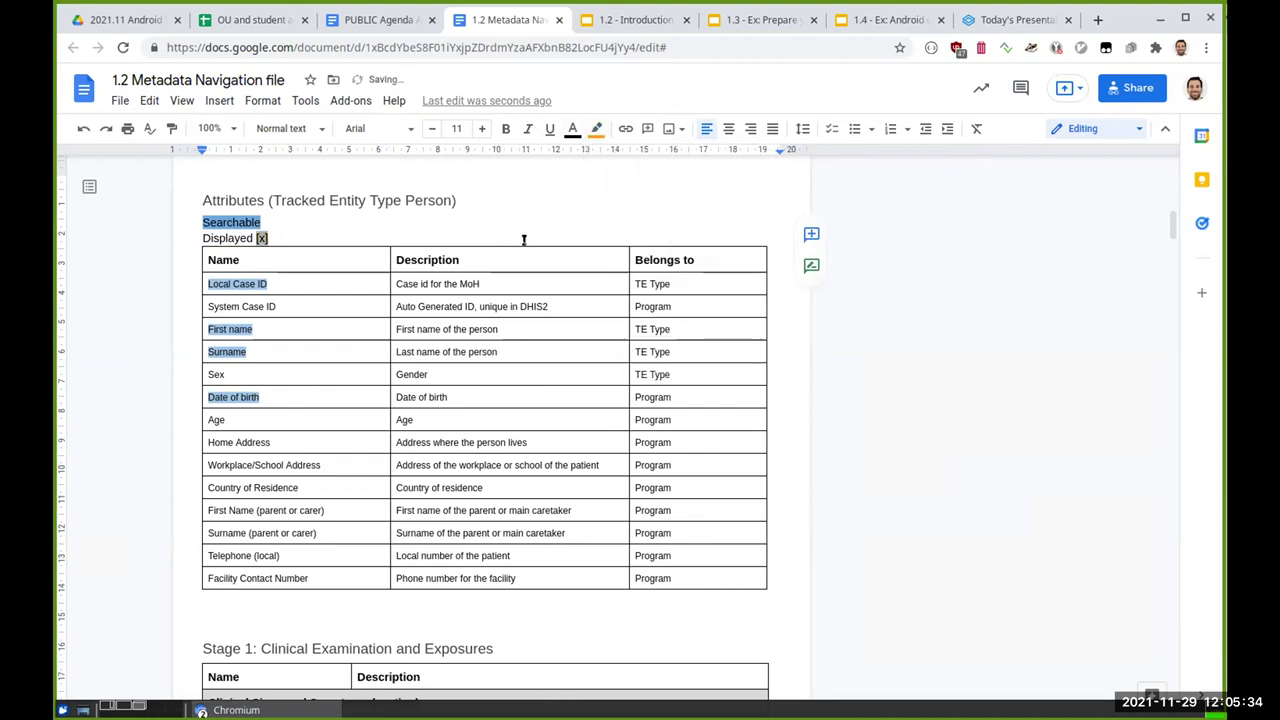
Step: Paste the orange [x] marker after the First name, Surname and Sex entries
{"action": "left_click", "coordinate": [328, 286]}
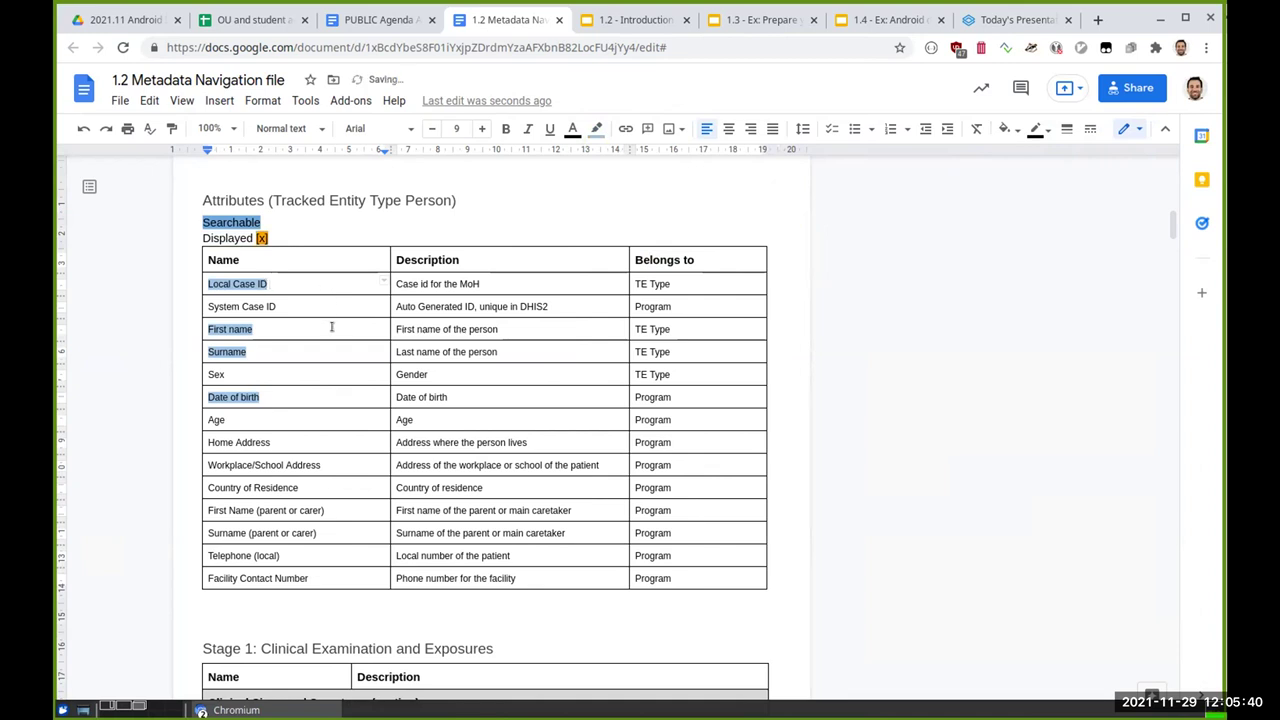
{"action": "key", "text": "ctrl+v"}
{"action": "left_click", "coordinate": [316, 357]}
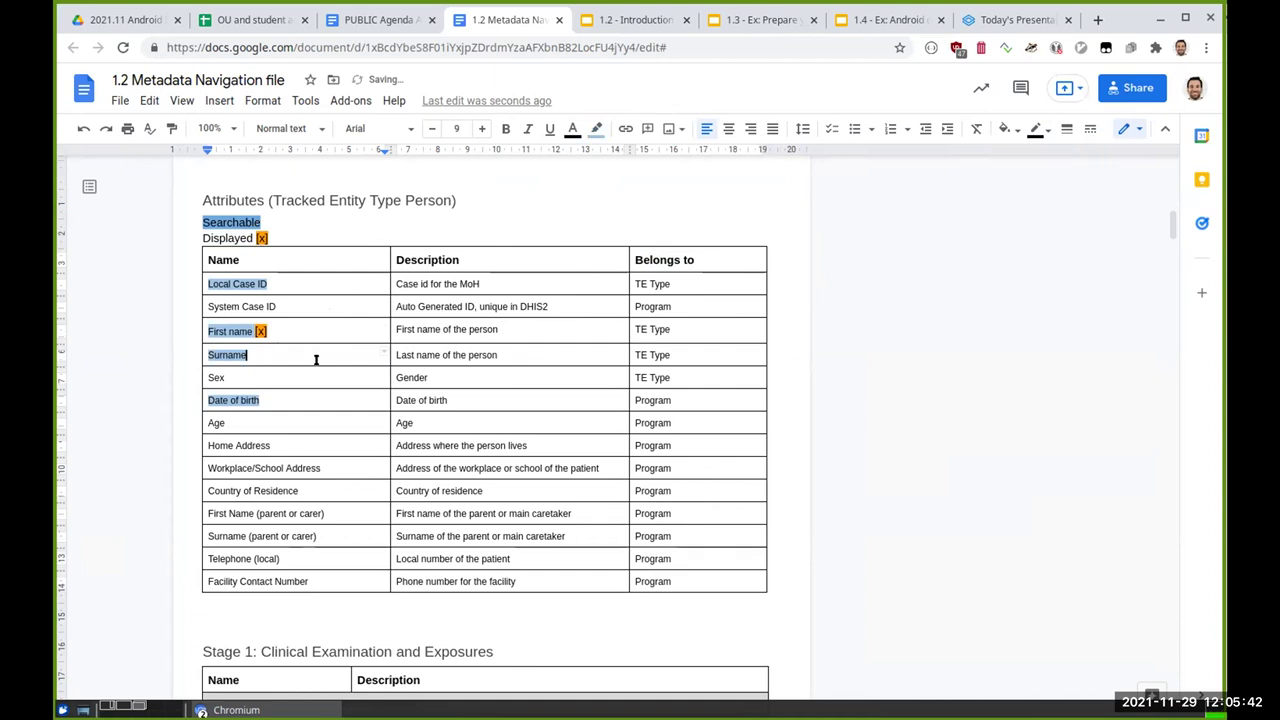
{"action": "key", "text": "ctrl+v"}
{"action": "key", "text": "ctrl+v"}
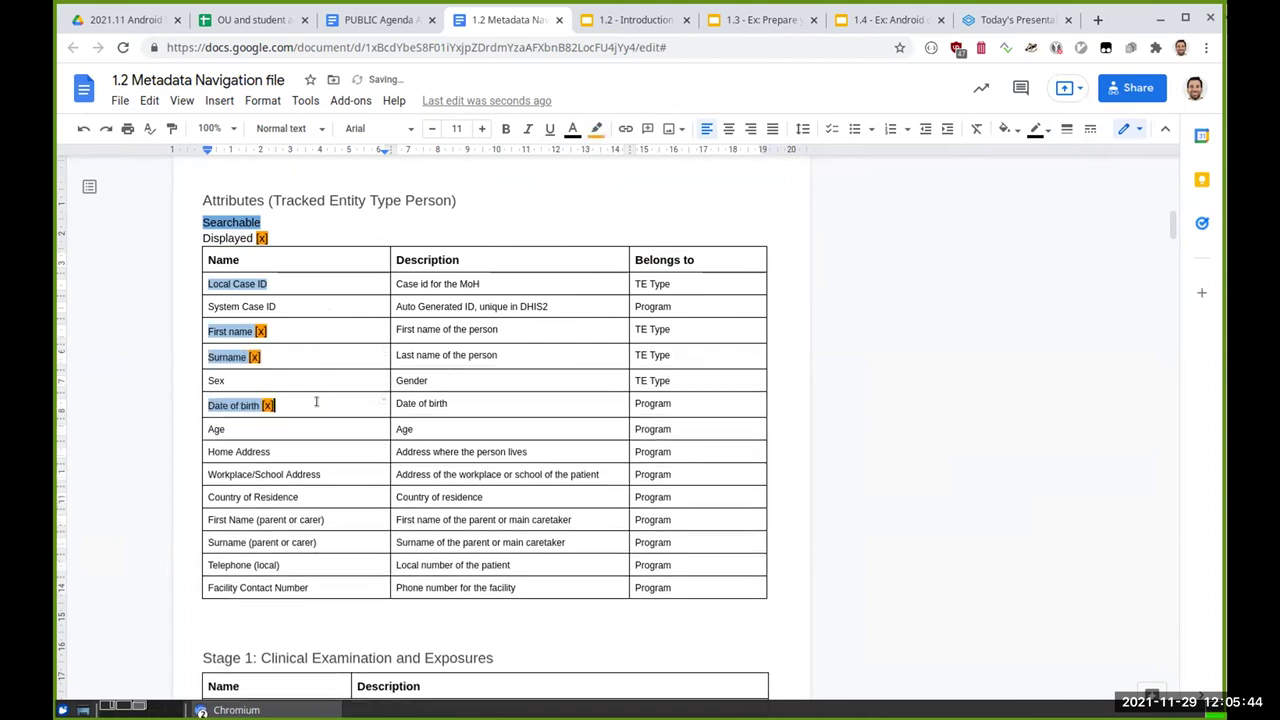
{"action": "left_click", "coordinate": [280, 378]}
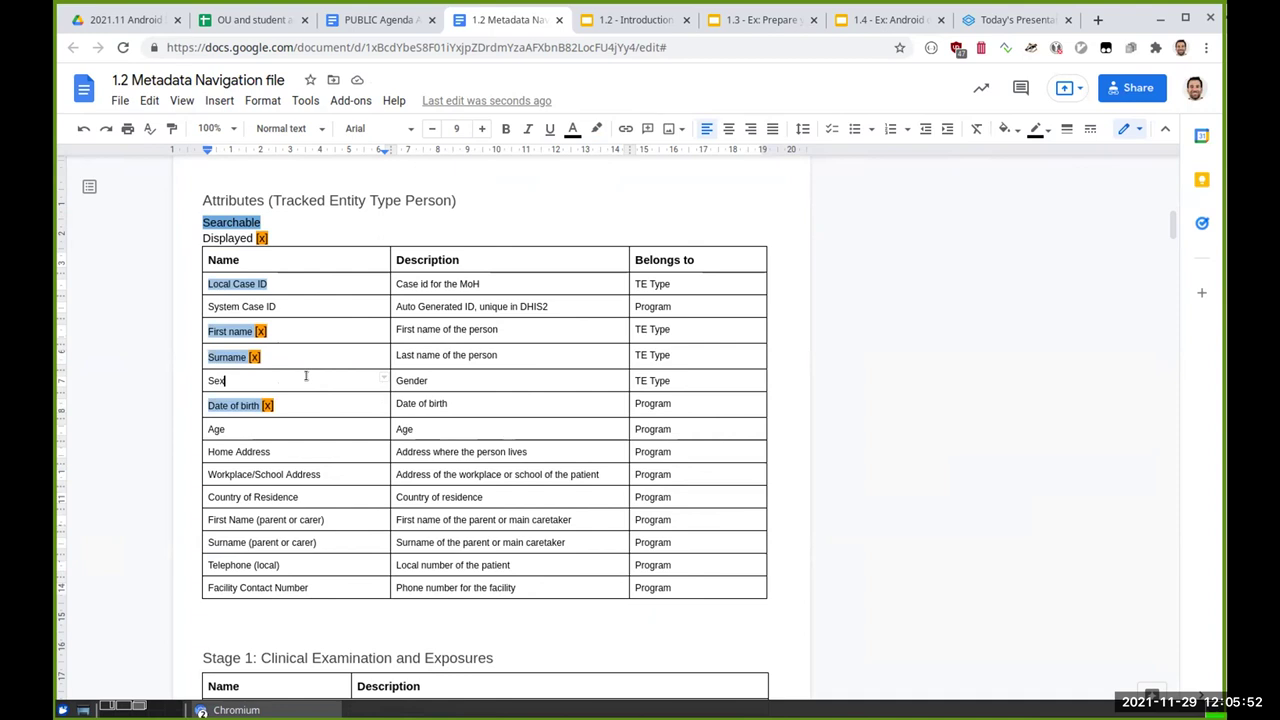
{"action": "key", "text": "ctrl+v"}
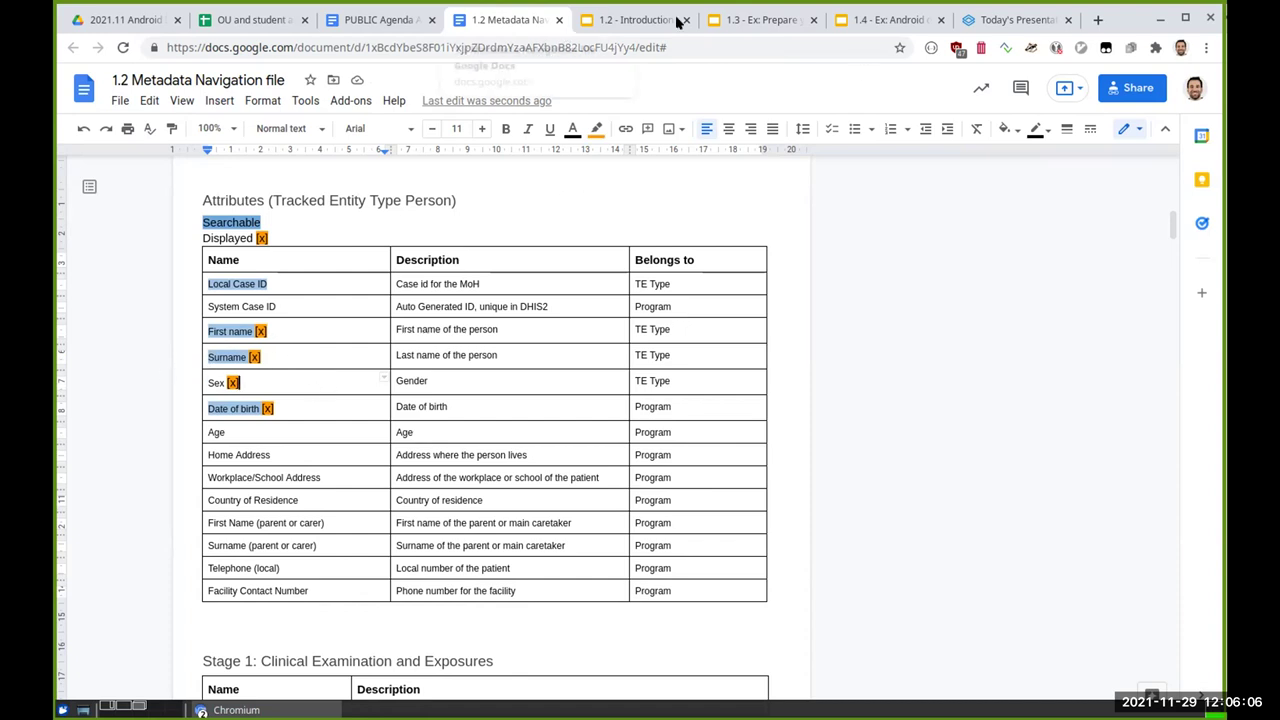
Step: Open the DHIS2 academy login page in a new Chromium tab
{"action": "left_click", "coordinate": [1097, 20]}
{"action": "type", "text": "aca"}
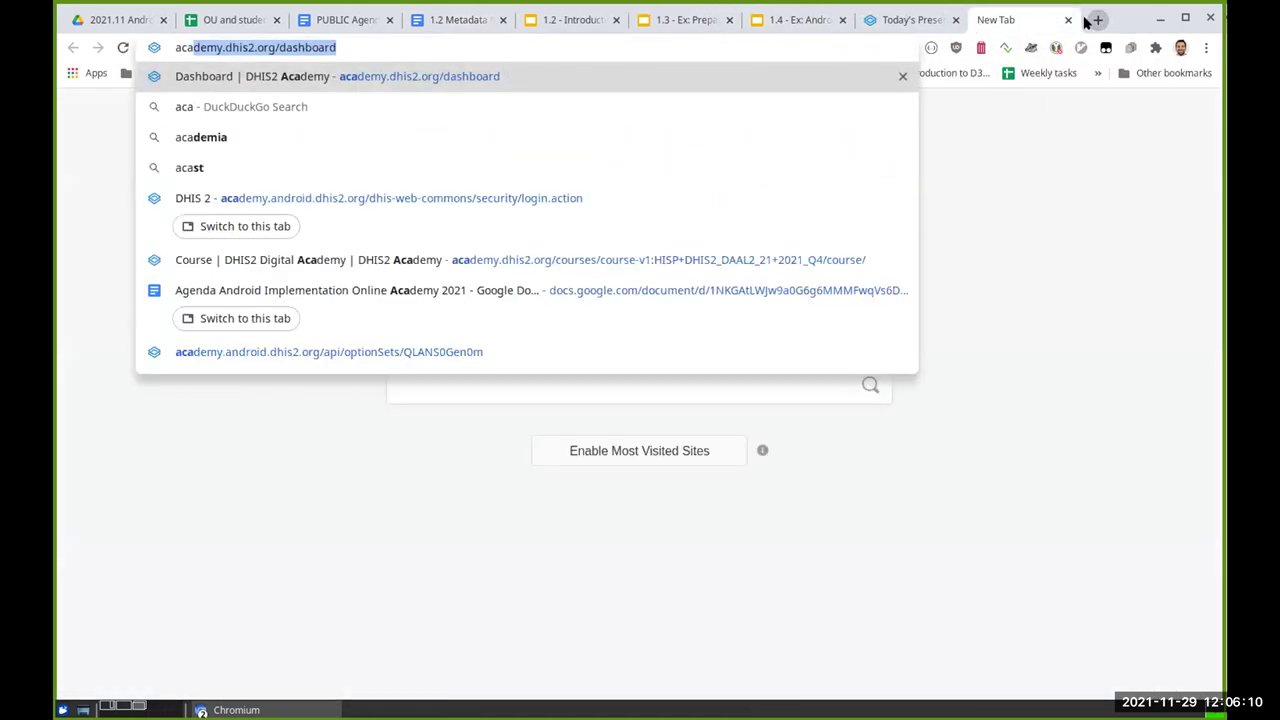
{"action": "key", "text": "Down"}
{"action": "key", "text": "Down"}
{"action": "key", "text": "Down"}
{"action": "key", "text": "Return"}
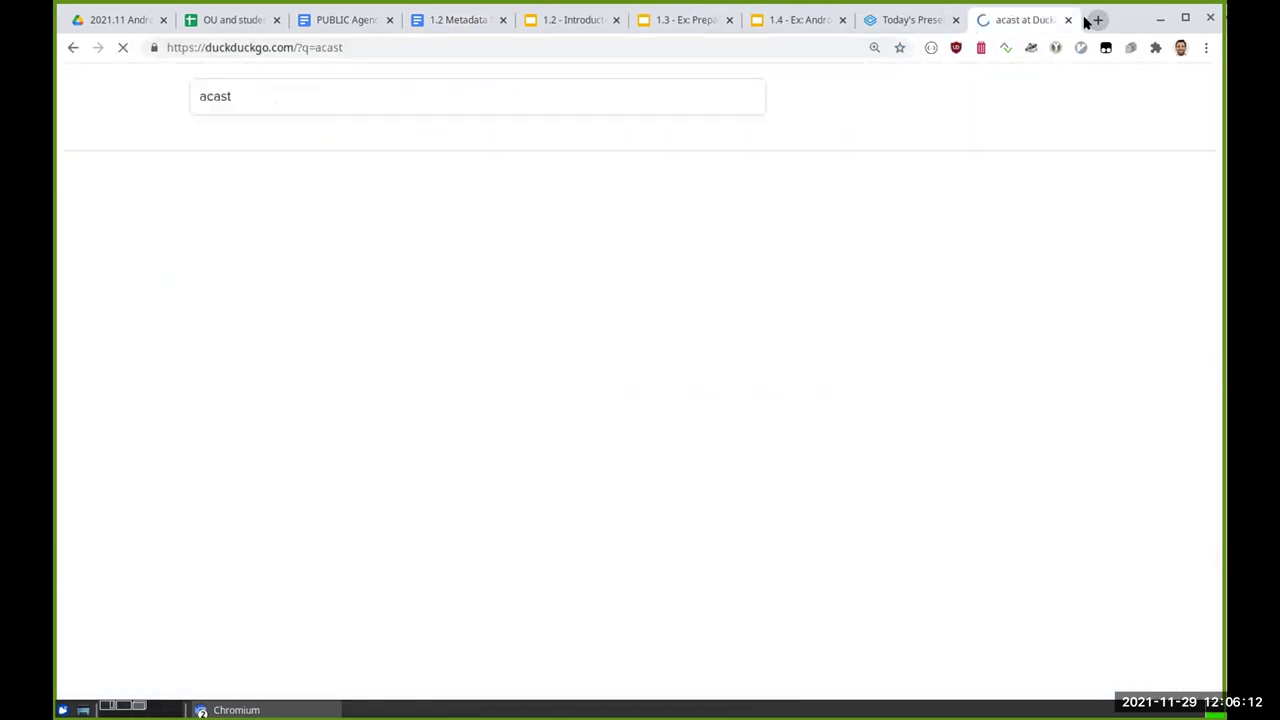
{"action": "key", "text": "ctrl+l"}
{"action": "type", "text": "acad"}
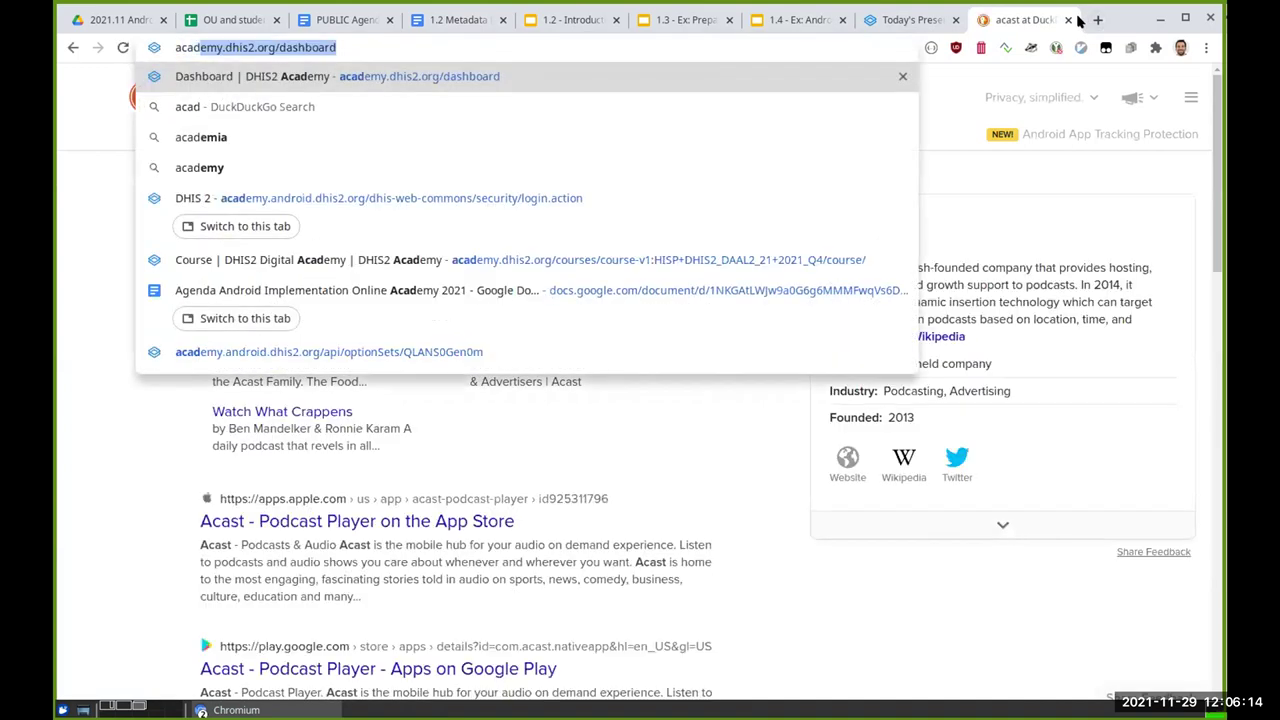
{"action": "key", "text": "Down"}
{"action": "key", "text": "Down"}
{"action": "key", "text": "Down"}
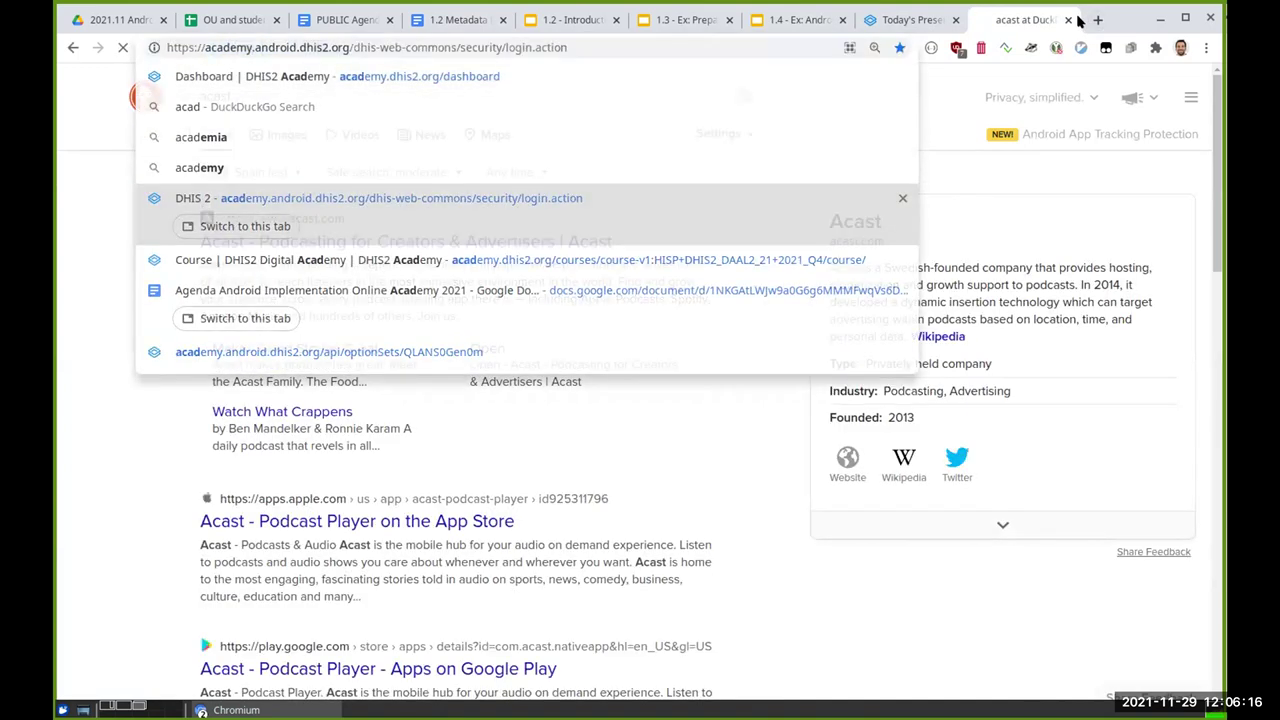
{"action": "key", "text": "Return"}
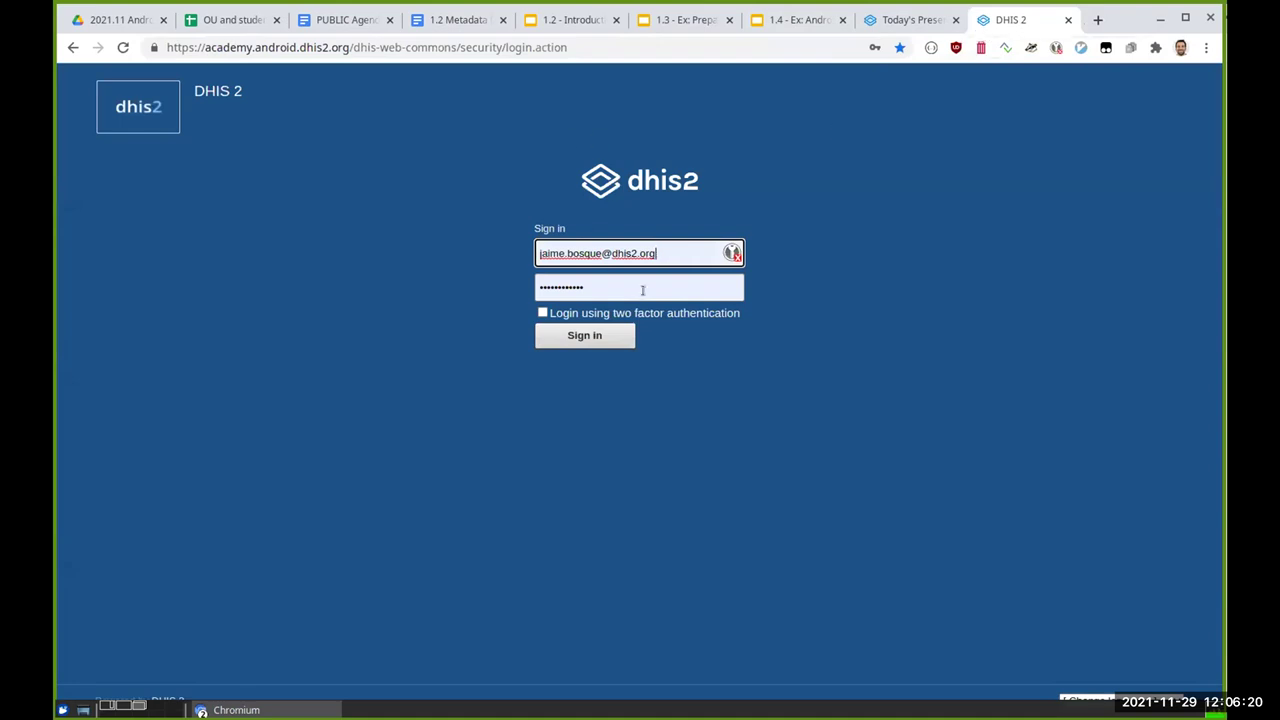
Step: Sign in with the demo administrator username and password
{"action": "triple_click", "coordinate": [680, 253]}
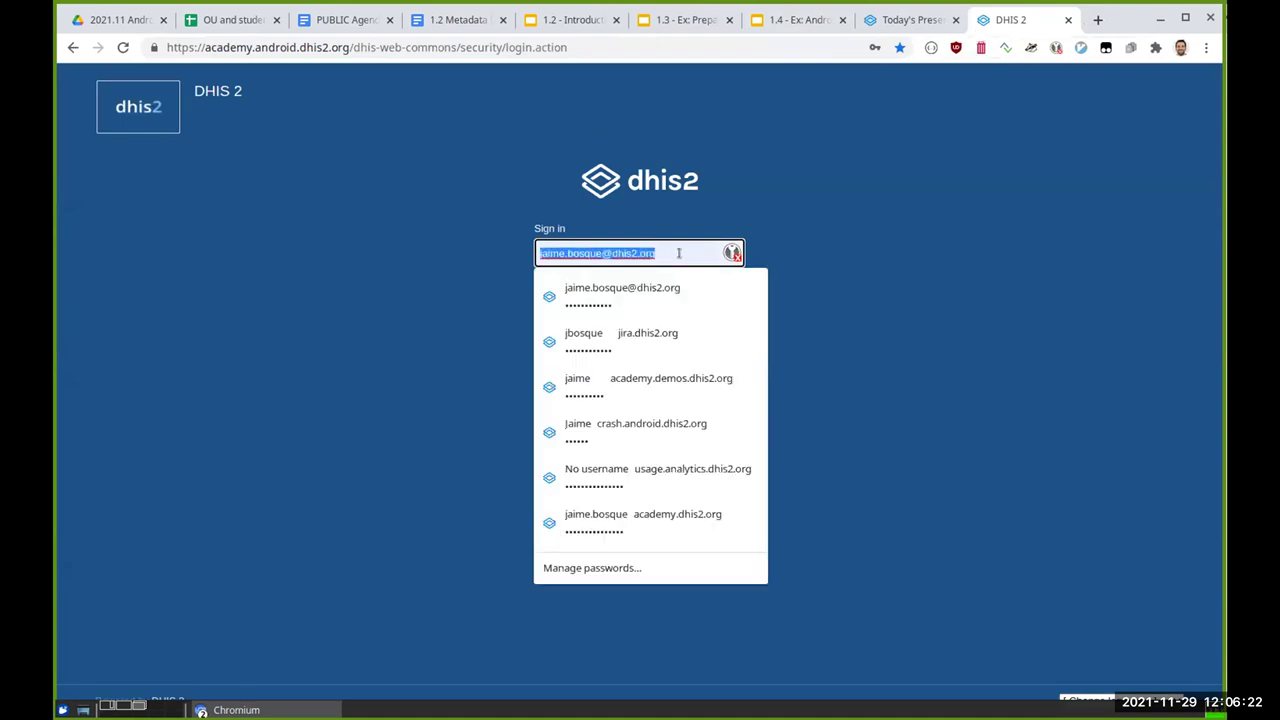
{"action": "type", "text": "admin"}
{"action": "key", "text": "Tab"}
{"action": "type", "text": "district"}
{"action": "key", "text": "Return"}
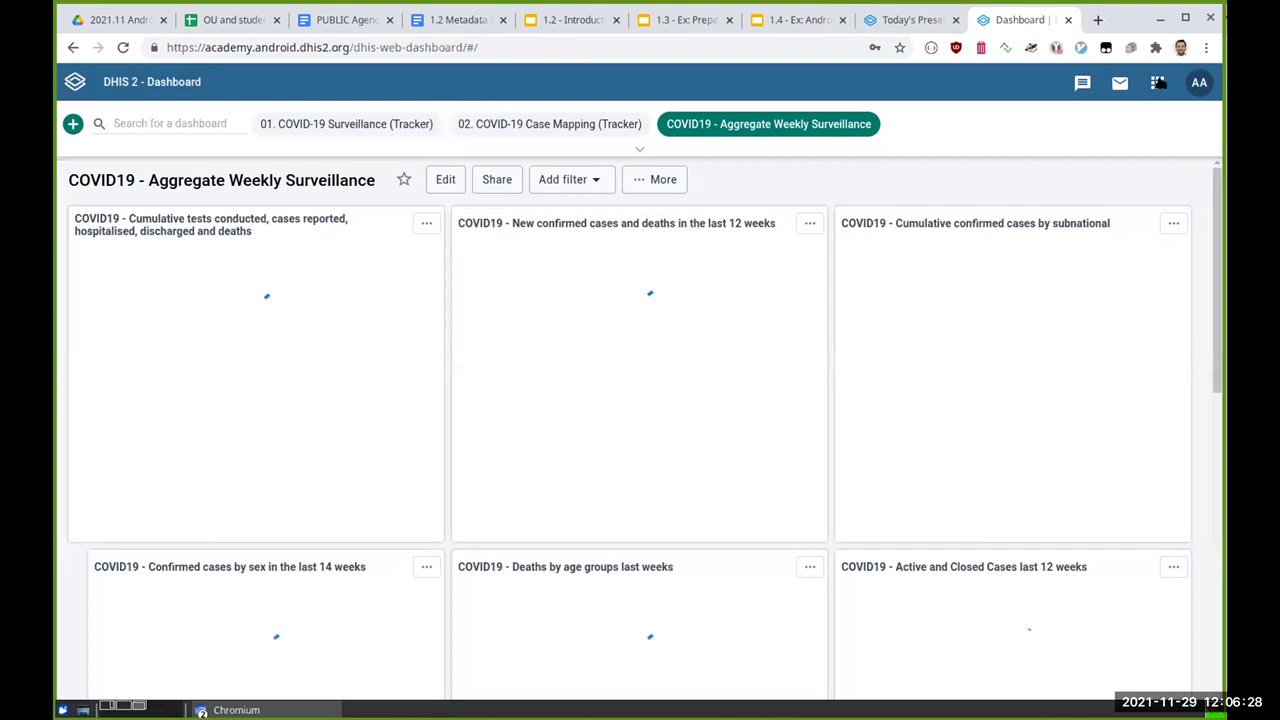
Step: Launch the Maintenance app and open the Program list
{"action": "left_click", "coordinate": [1157, 83]}
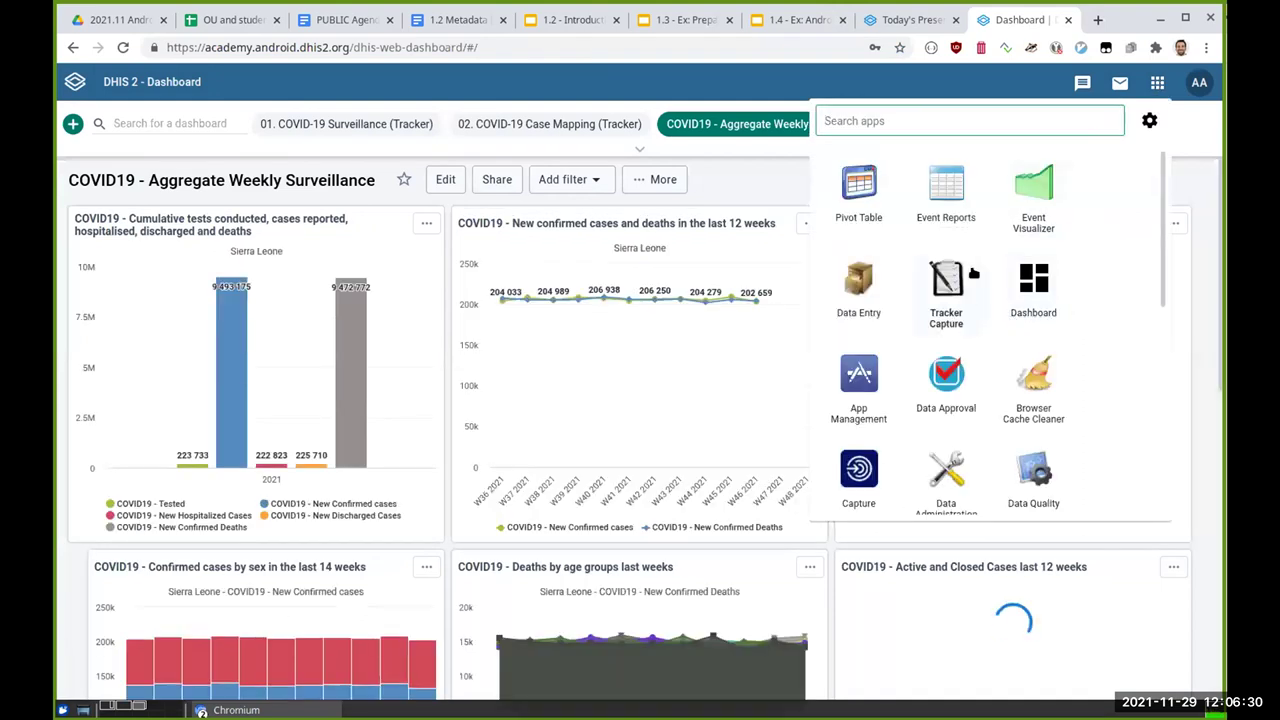
{"action": "scroll", "coordinate": [955, 305], "scroll_direction": "down", "scroll_amount": 3}
{"action": "left_click", "coordinate": [946, 340]}
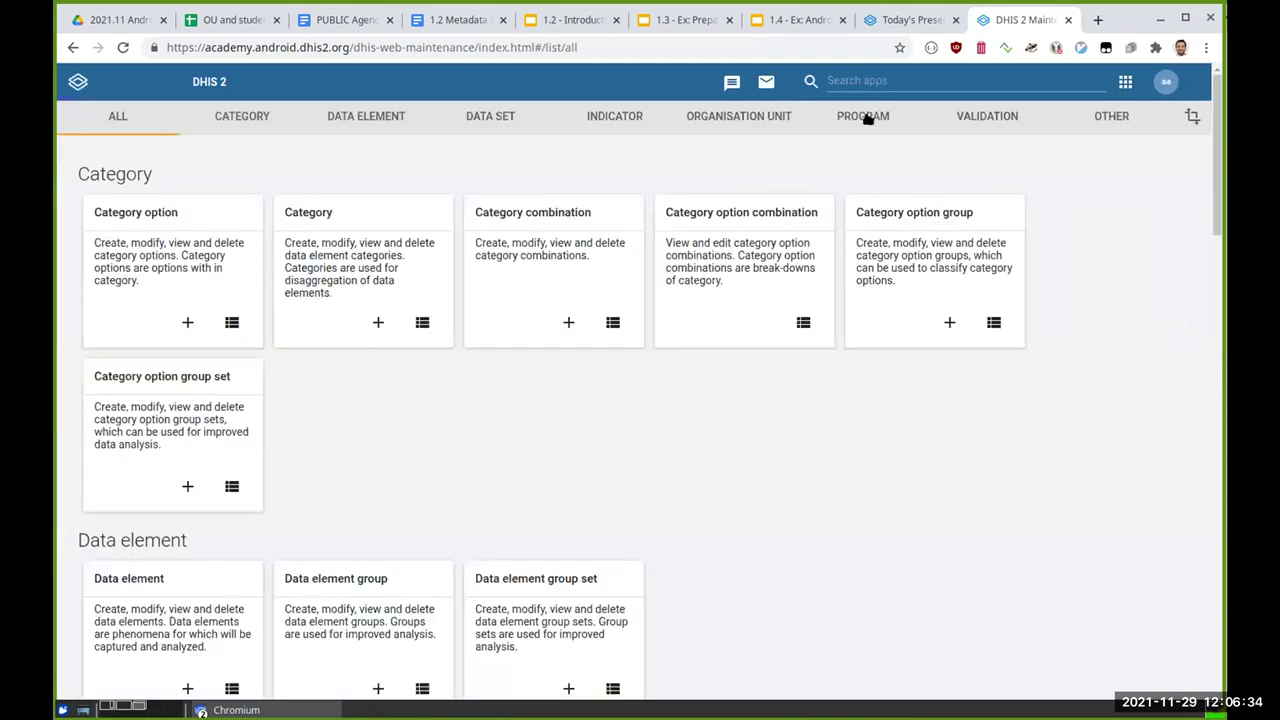
{"action": "left_click", "coordinate": [868, 116]}
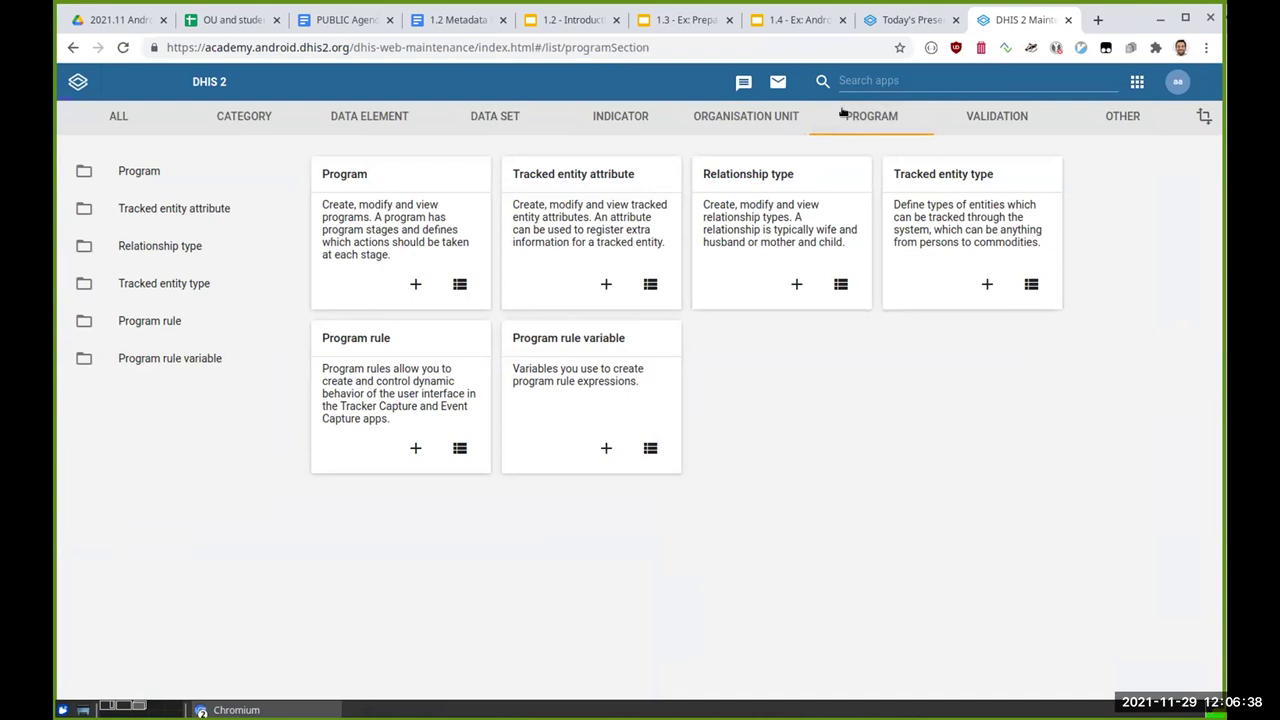
{"action": "left_click", "coordinate": [340, 172]}
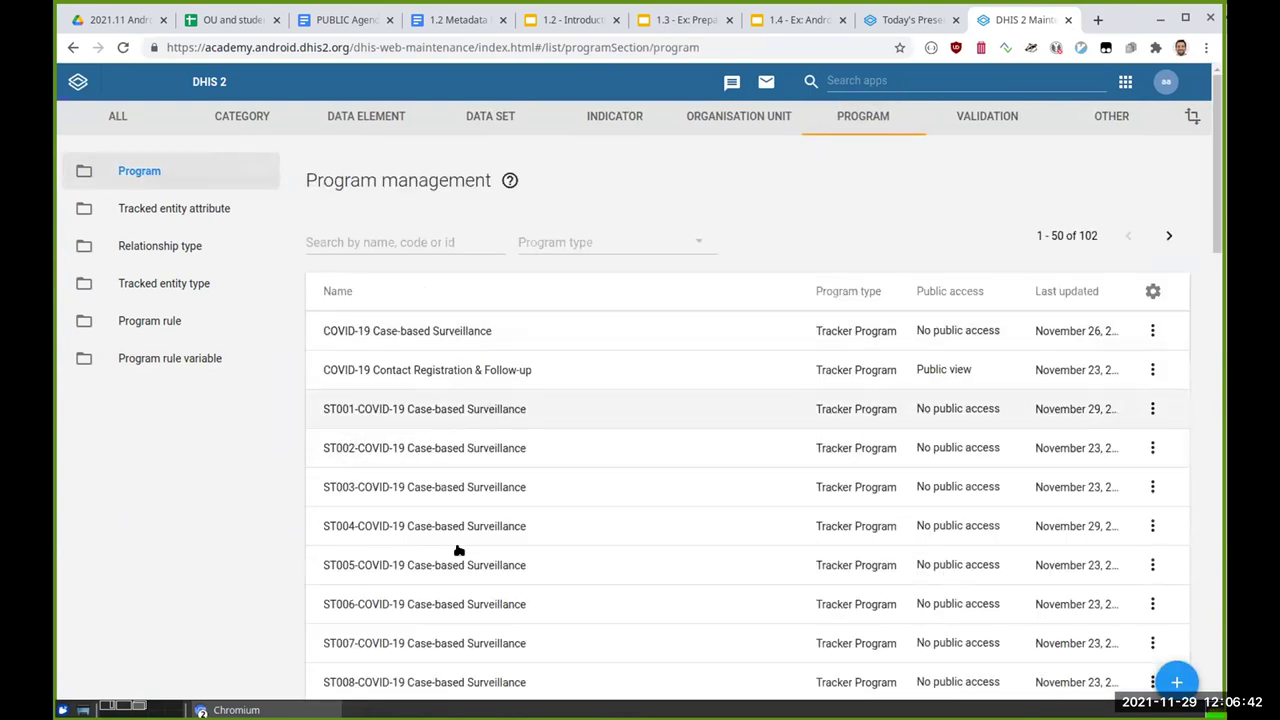
Step: Open ST001's Attributes step, then switch to the 1.2 Metadata Navigation doc
{"action": "left_click", "coordinate": [498, 405]}
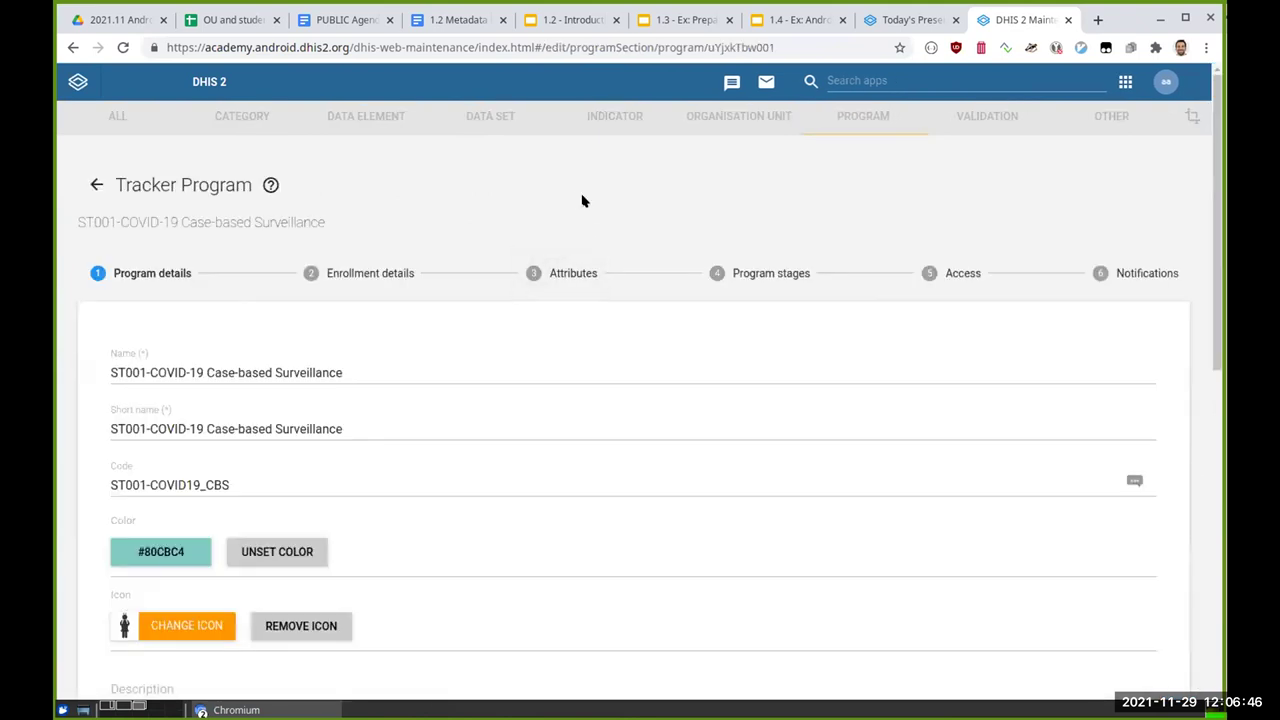
{"action": "scroll", "coordinate": [575, 198], "scroll_direction": "down", "scroll_amount": 2}
{"action": "left_click", "coordinate": [598, 202]}
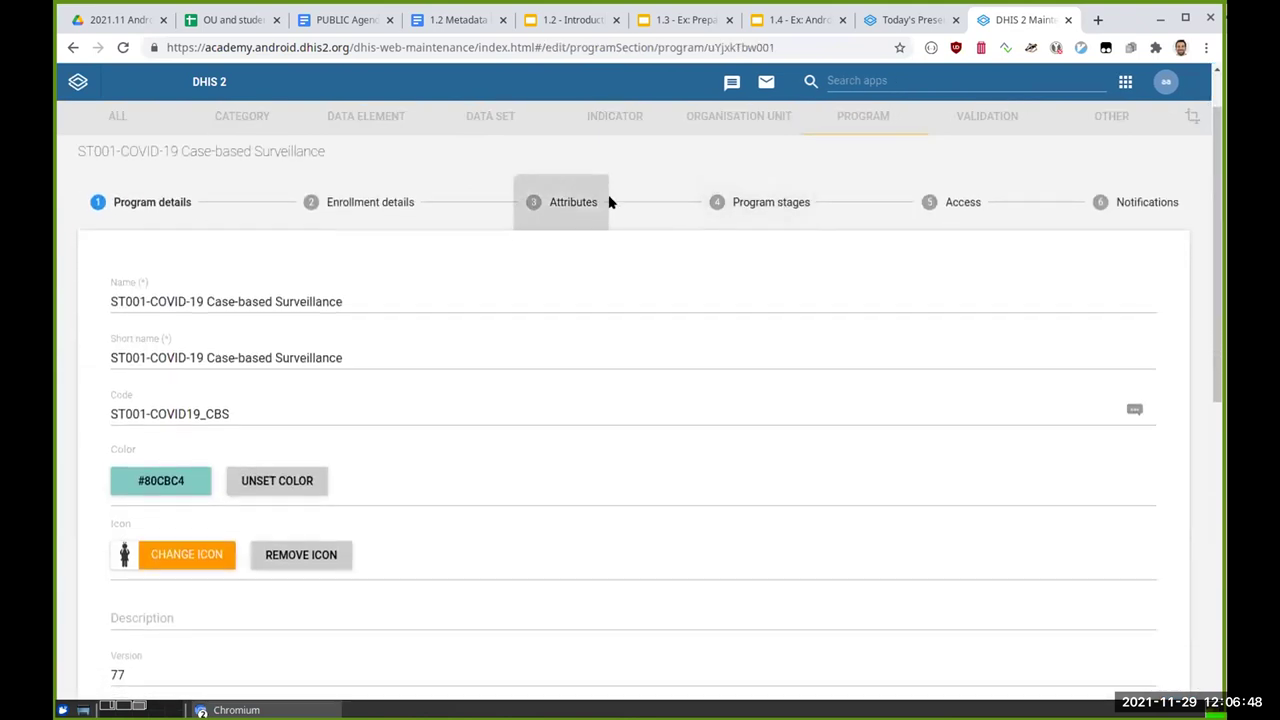
{"action": "scroll", "coordinate": [668, 182], "scroll_direction": "down", "scroll_amount": 10}
{"action": "scroll", "coordinate": [667, 176], "scroll_direction": "up", "scroll_amount": 3}
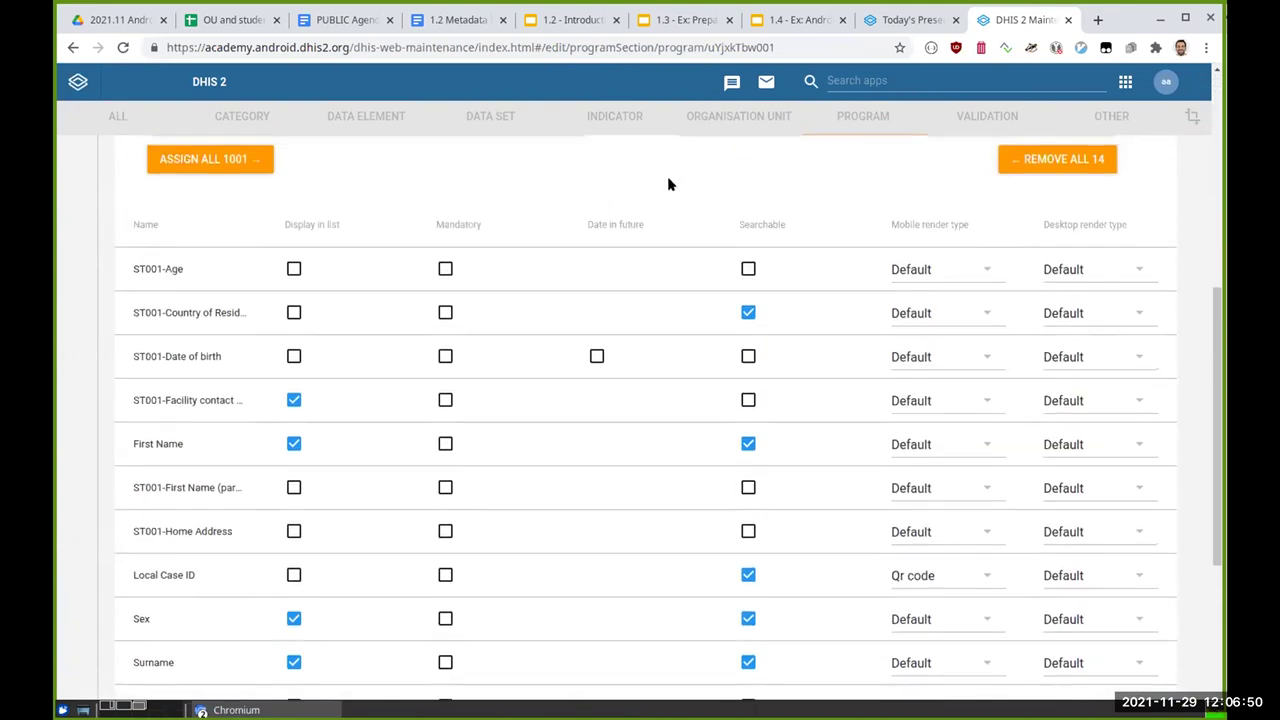
{"action": "left_click", "coordinate": [445, 20]}
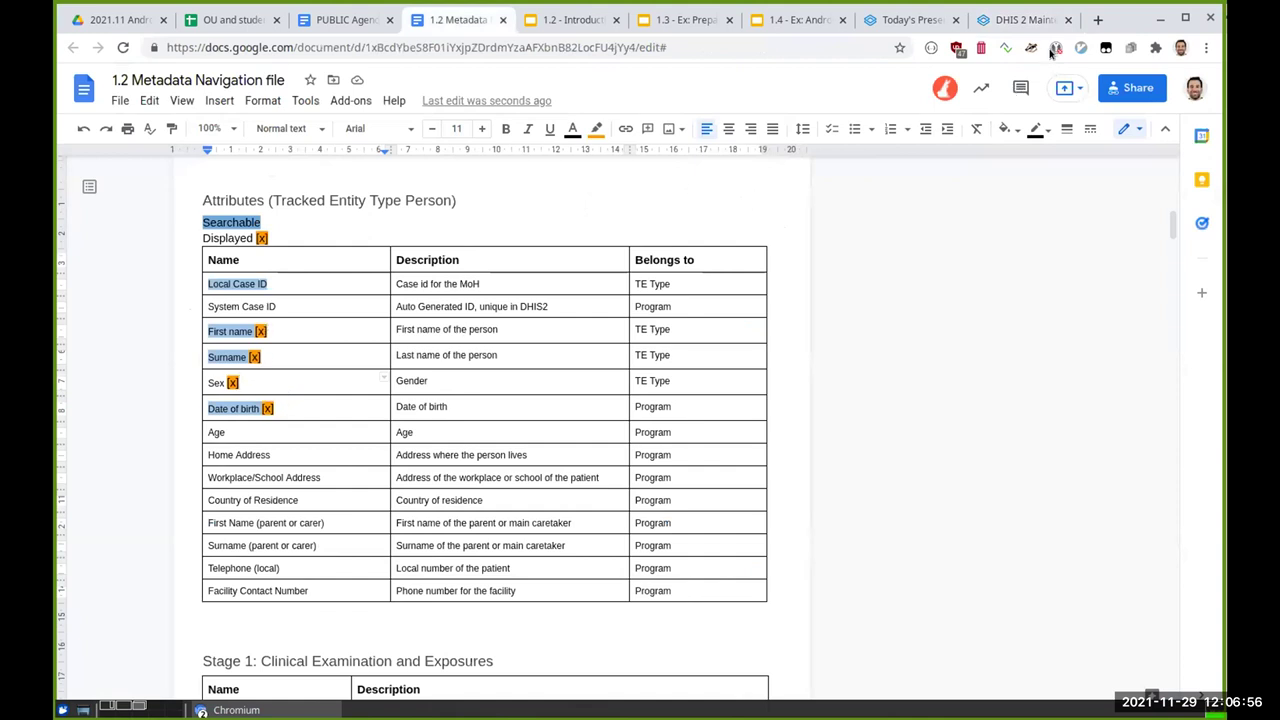
Step: Tick Display in list for Date of birth; untick Facility contact, Sex and System Generated
{"action": "left_click", "coordinate": [1018, 20]}
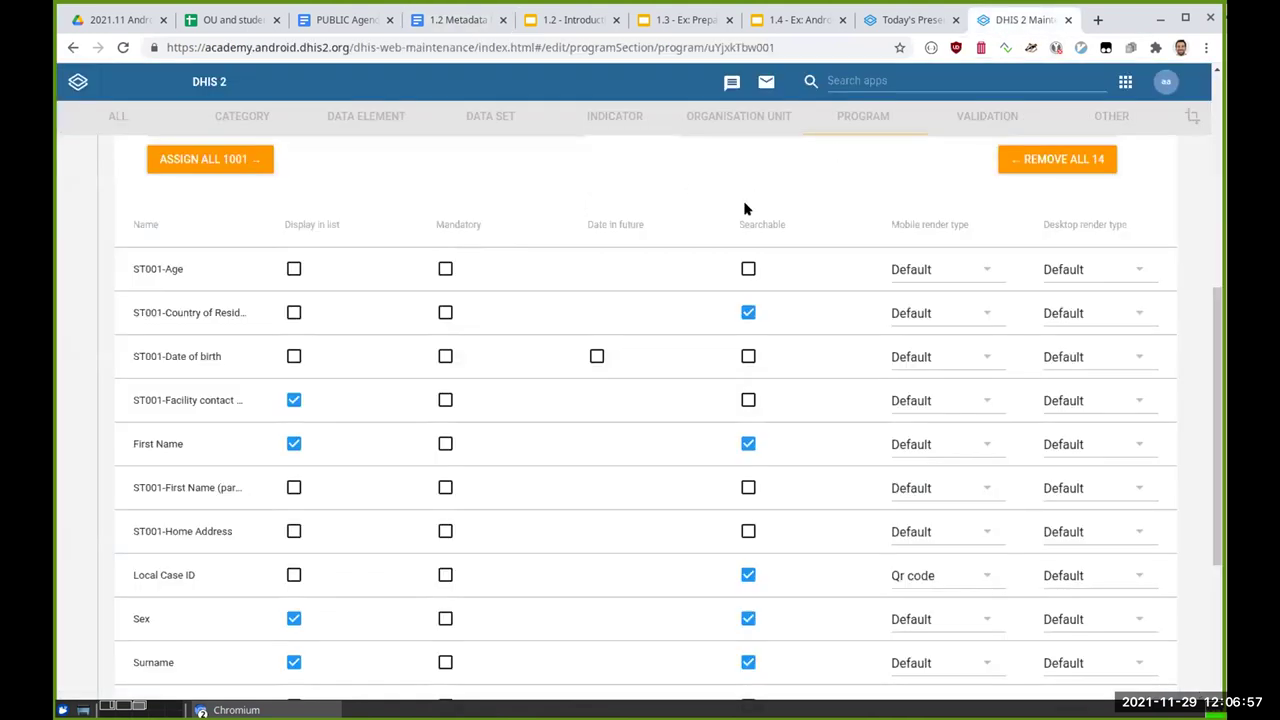
{"action": "left_click", "coordinate": [293, 356]}
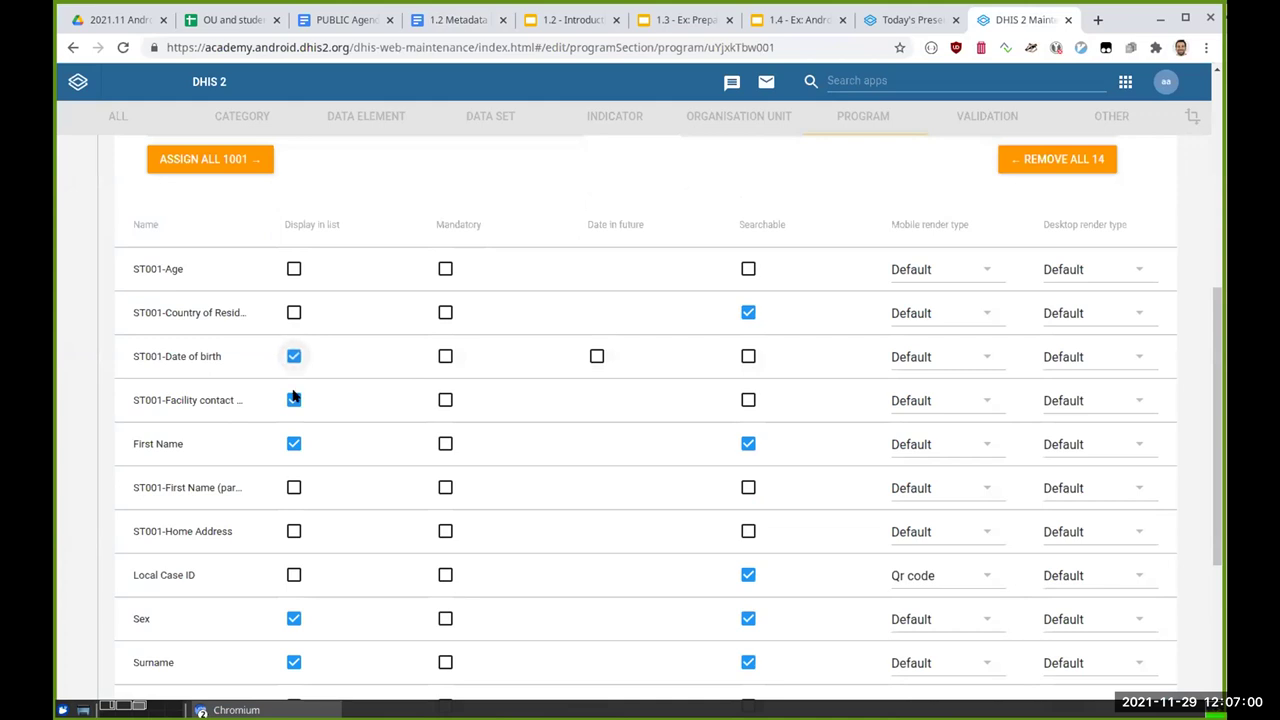
{"action": "left_click", "coordinate": [290, 403]}
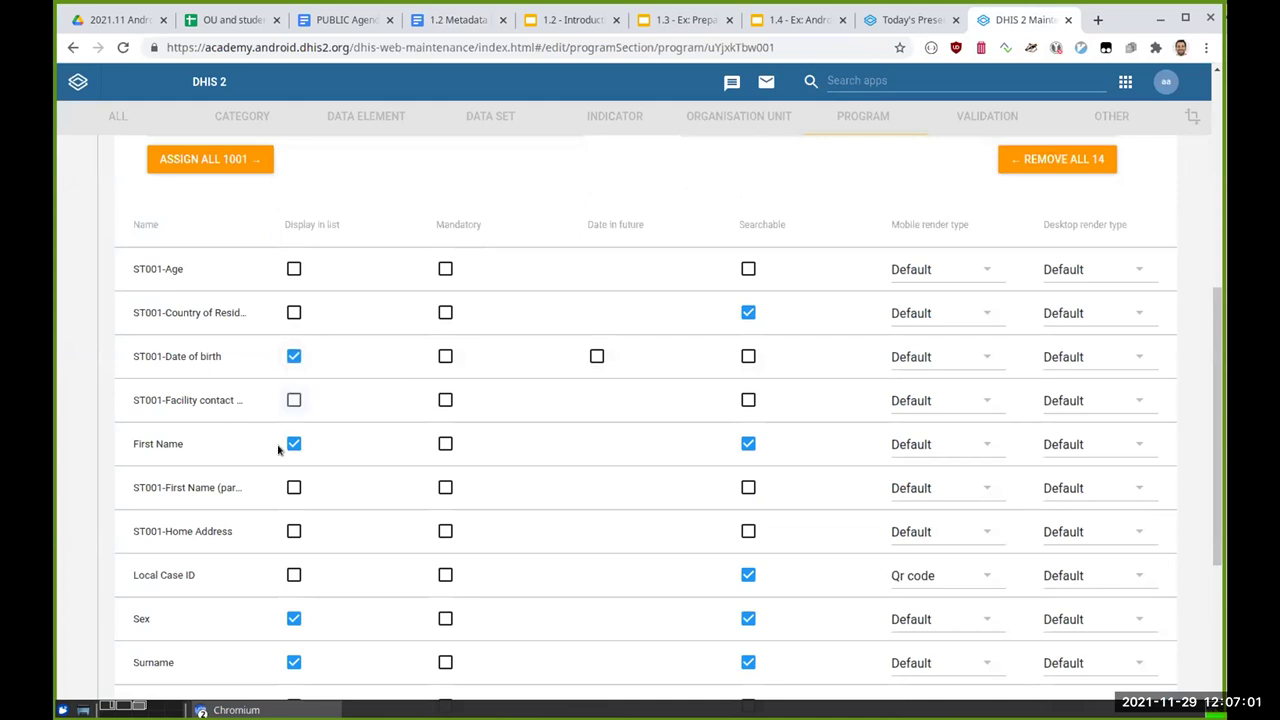
{"action": "scroll", "coordinate": [290, 636], "scroll_direction": "down", "scroll_amount": 1}
{"action": "scroll", "coordinate": [290, 634], "scroll_direction": "down", "scroll_amount": 1}
{"action": "left_click", "coordinate": [293, 528]}
{"action": "left_click", "coordinate": [293, 659]}
{"action": "scroll", "coordinate": [400, 566], "scroll_direction": "down", "scroll_amount": 5}
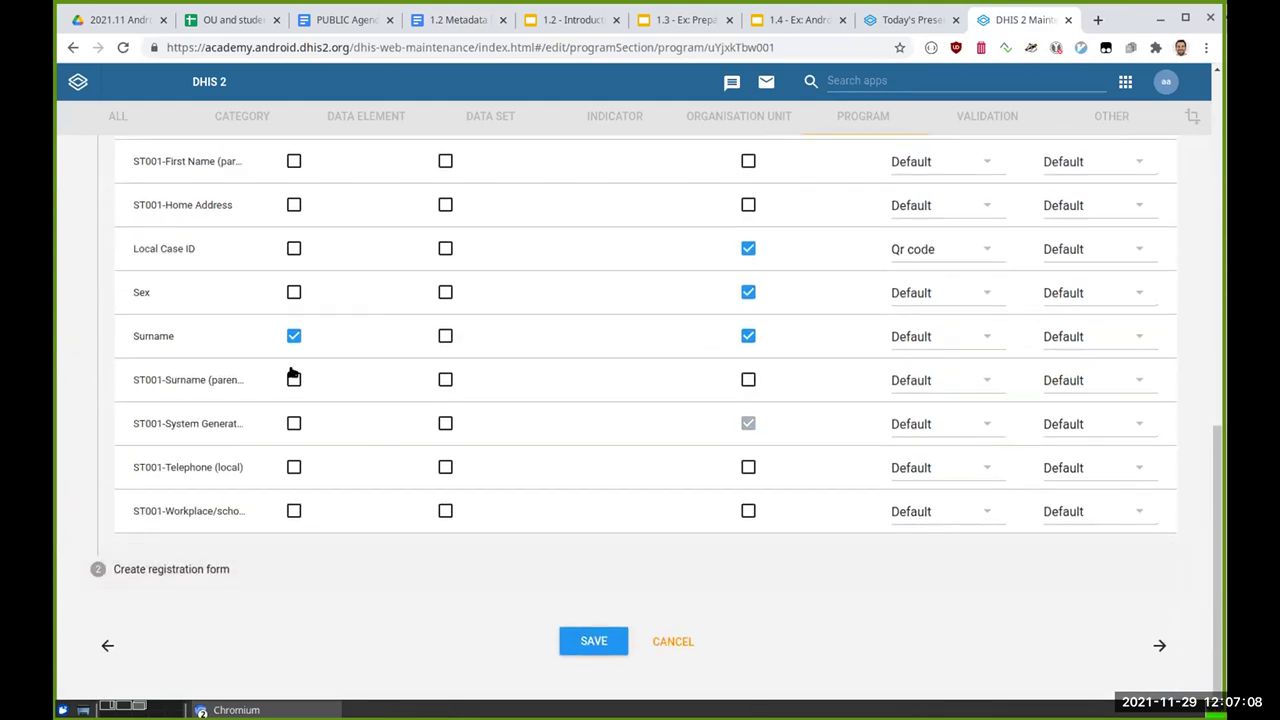
Step: Compare with the metadata document and turn Display in list back on for Sex
{"action": "left_click", "coordinate": [561, 20]}
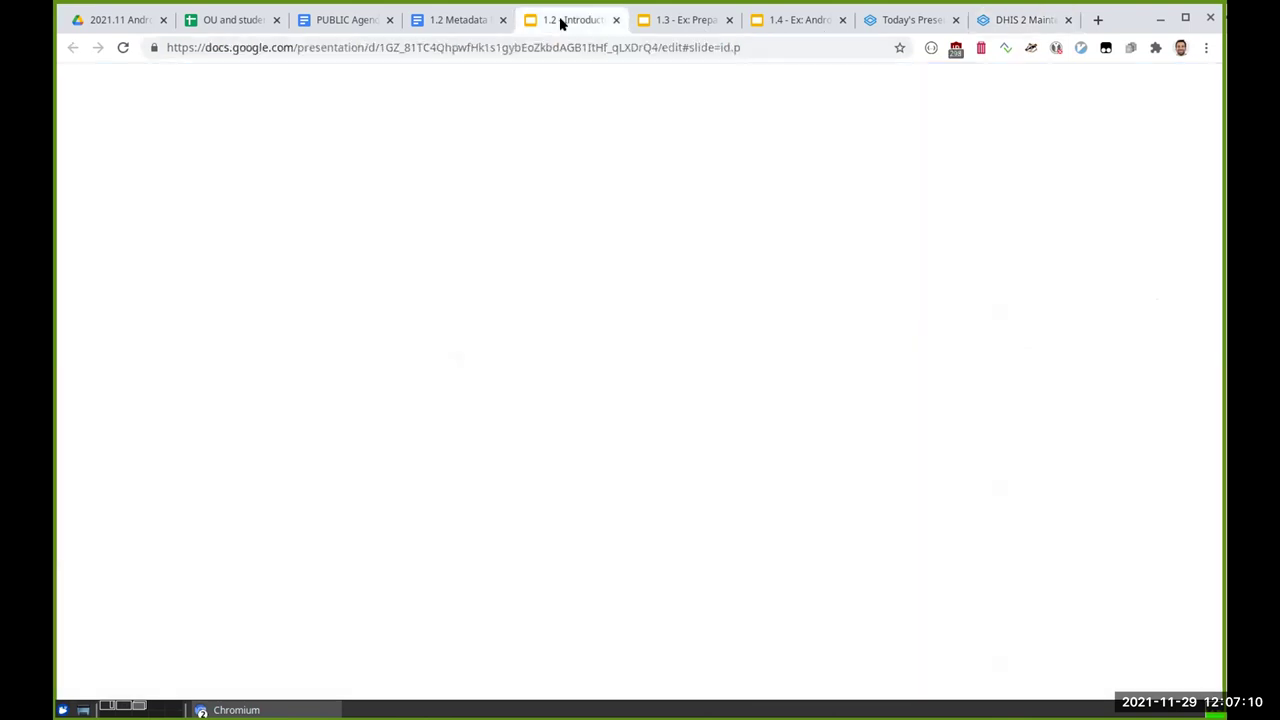
{"action": "left_click", "coordinate": [345, 20]}
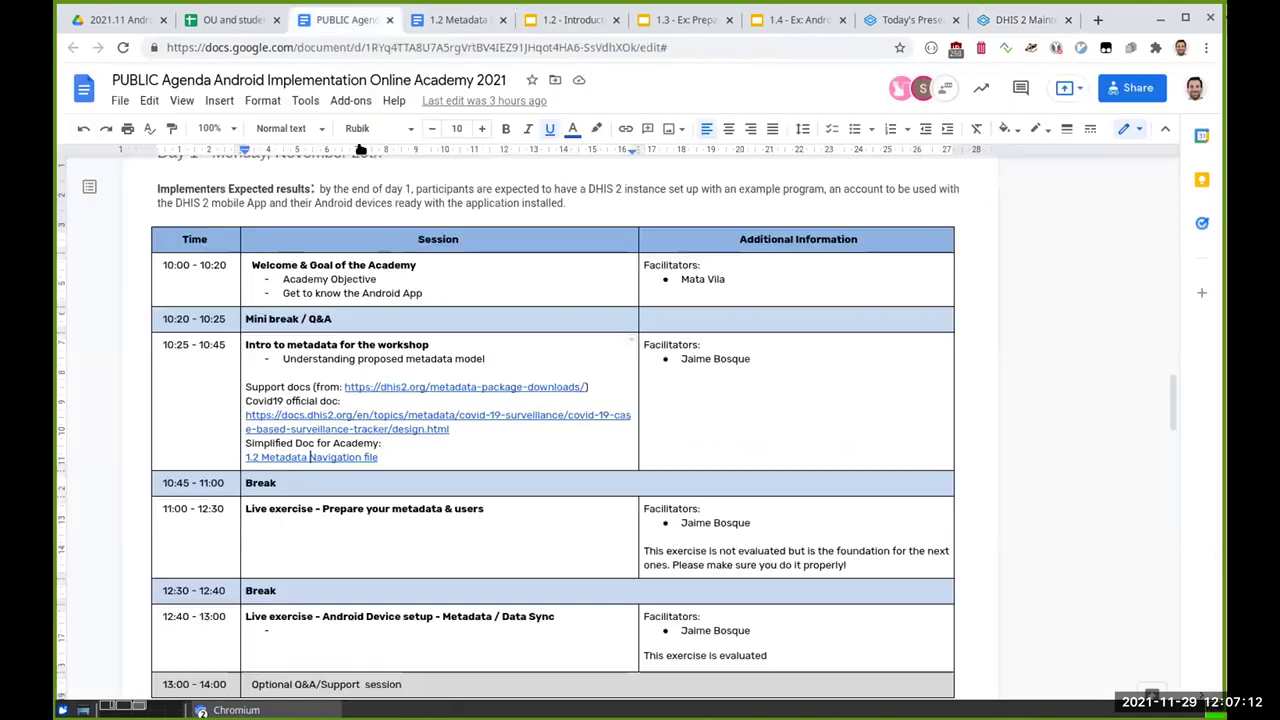
{"action": "left_click", "coordinate": [463, 19]}
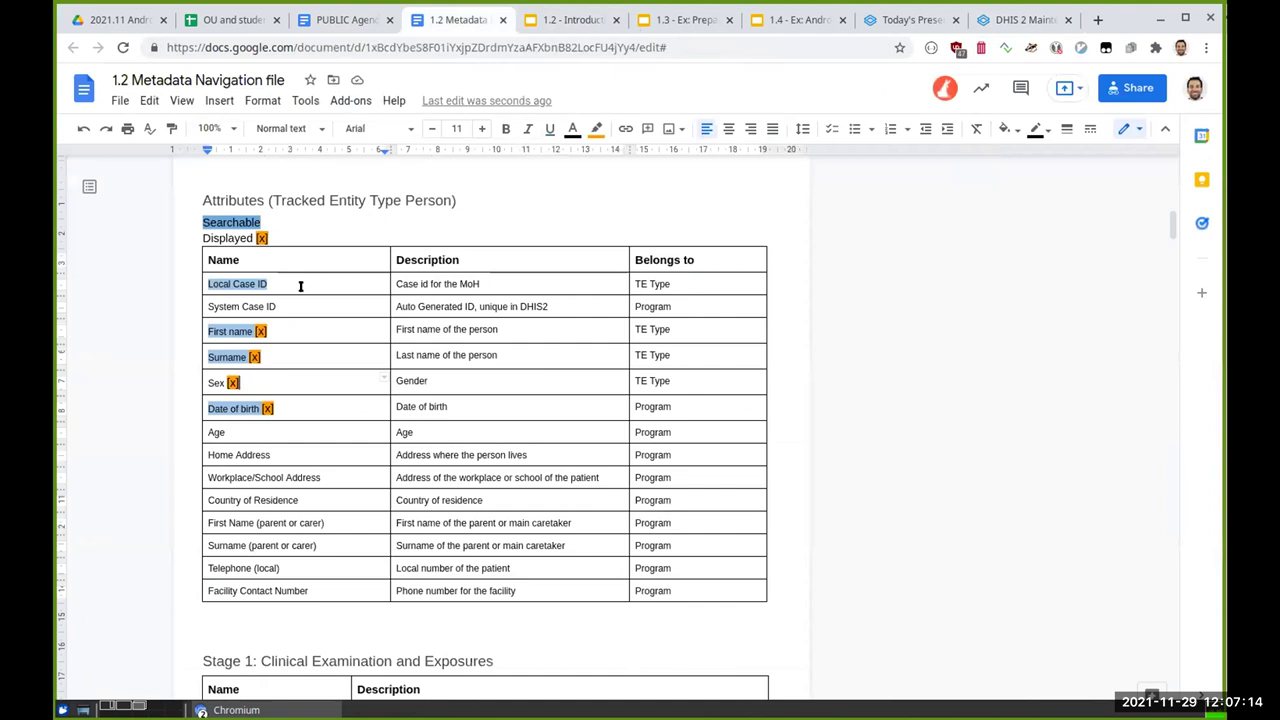
{"action": "left_click", "coordinate": [1009, 22]}
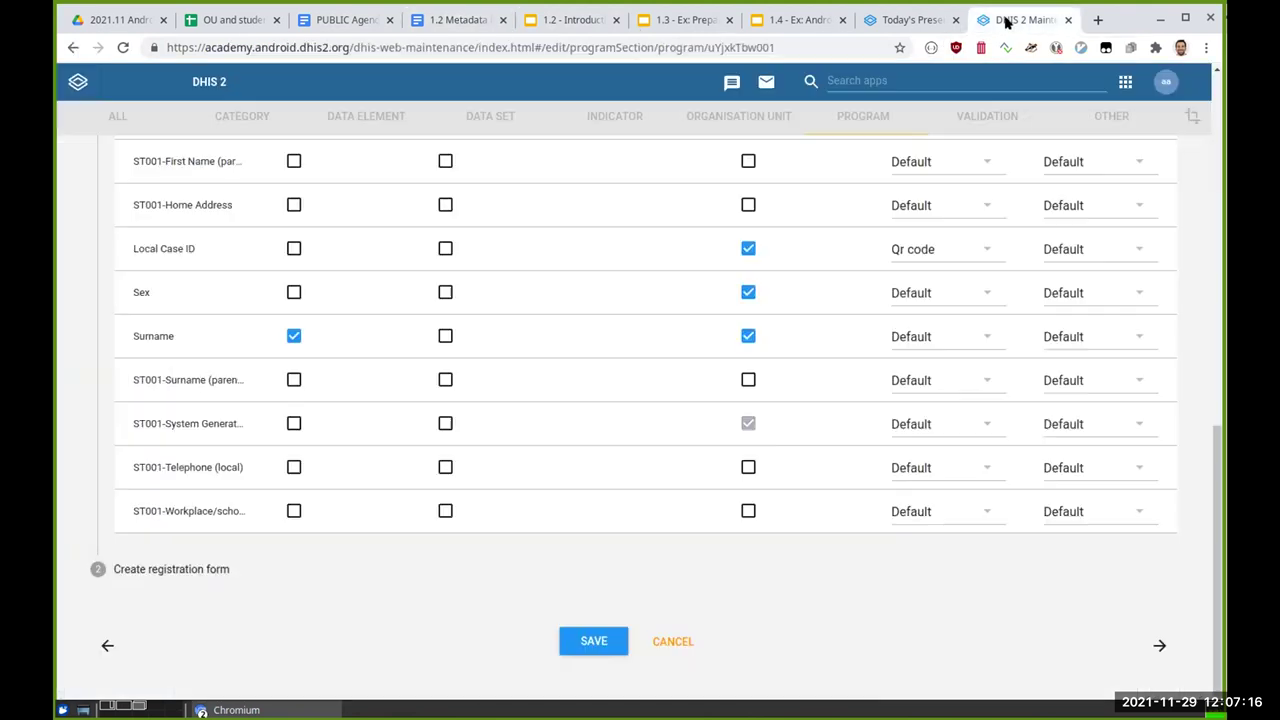
{"action": "scroll", "coordinate": [461, 313], "scroll_direction": "up", "scroll_amount": 1}
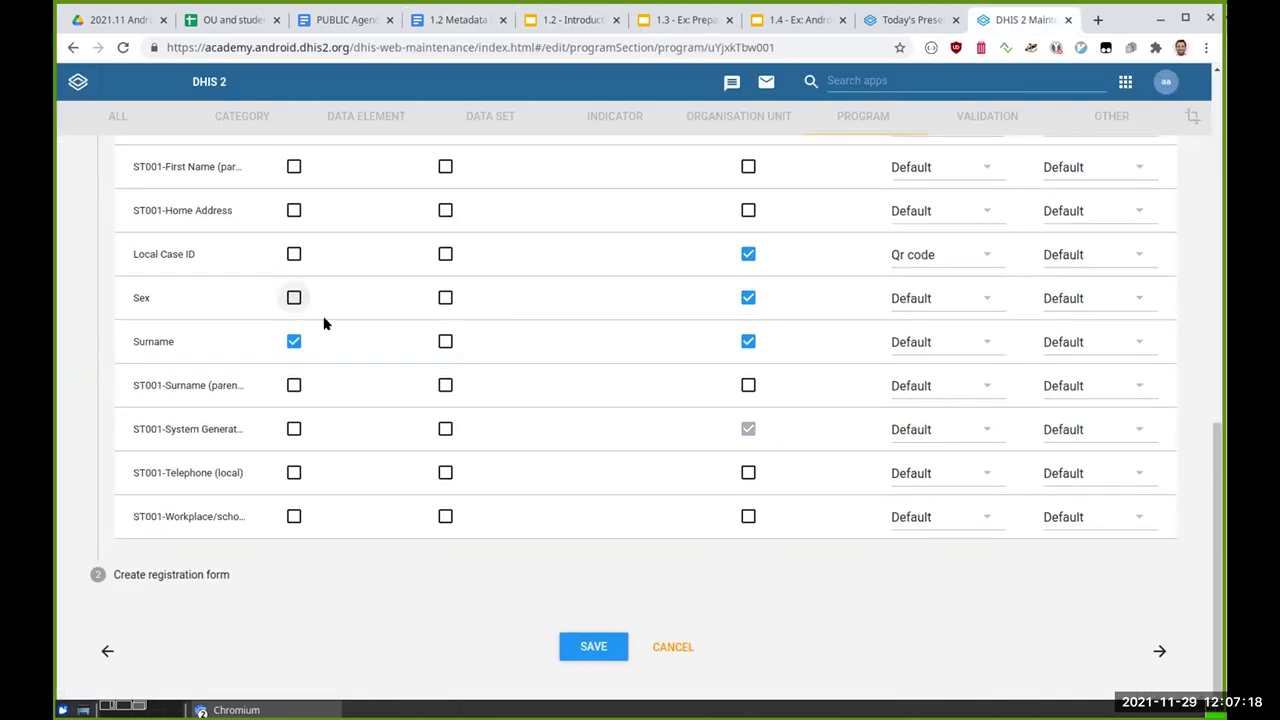
{"action": "left_click", "coordinate": [285, 301]}
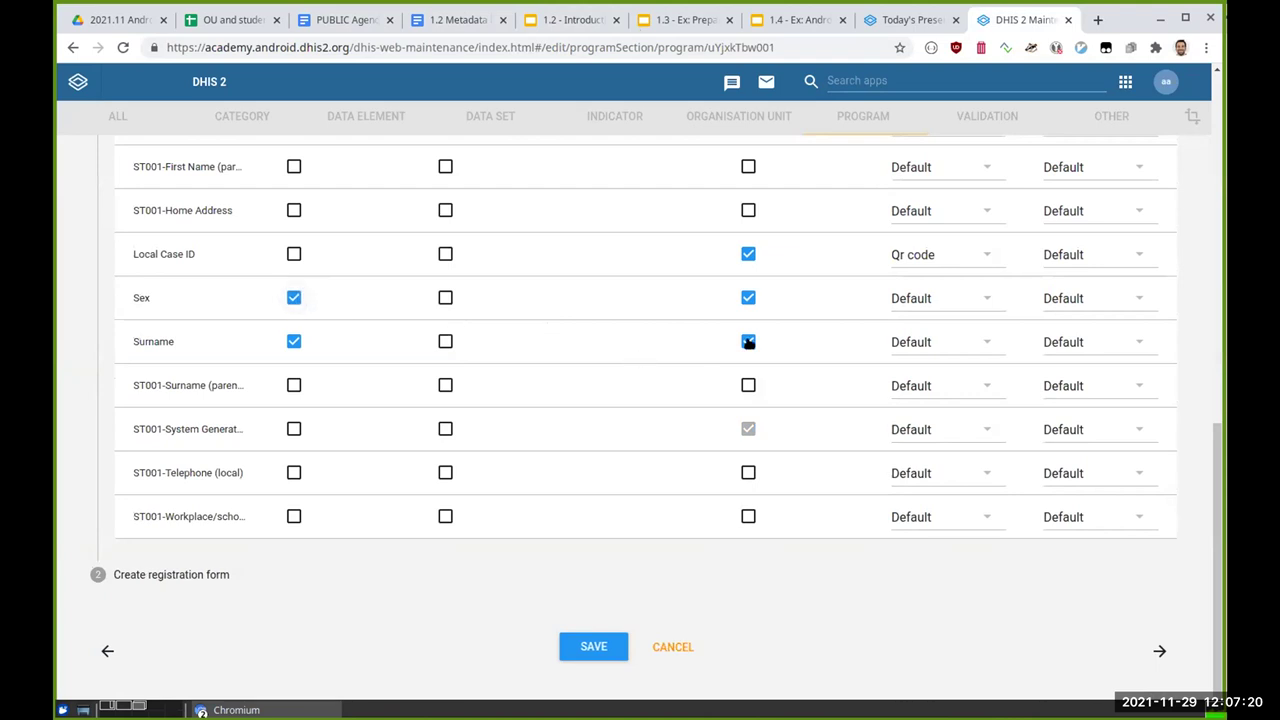
{"action": "scroll", "coordinate": [737, 171], "scroll_direction": "up", "scroll_amount": 8}
{"action": "scroll", "coordinate": [737, 188], "scroll_direction": "down", "scroll_amount": 1}
{"action": "scroll", "coordinate": [739, 188], "scroll_direction": "down", "scroll_amount": 5}
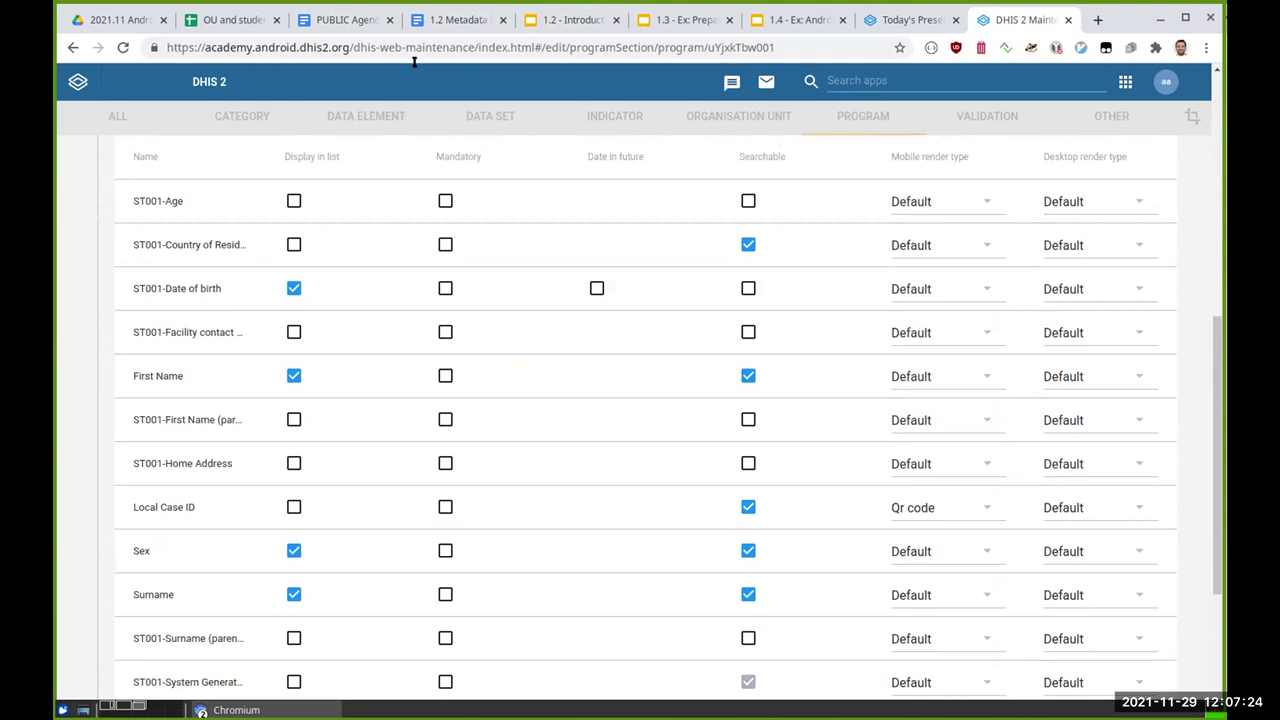
Step: Undo the pasted orange [x] Displayed markers in the attributes table
{"action": "left_click", "coordinate": [443, 20]}
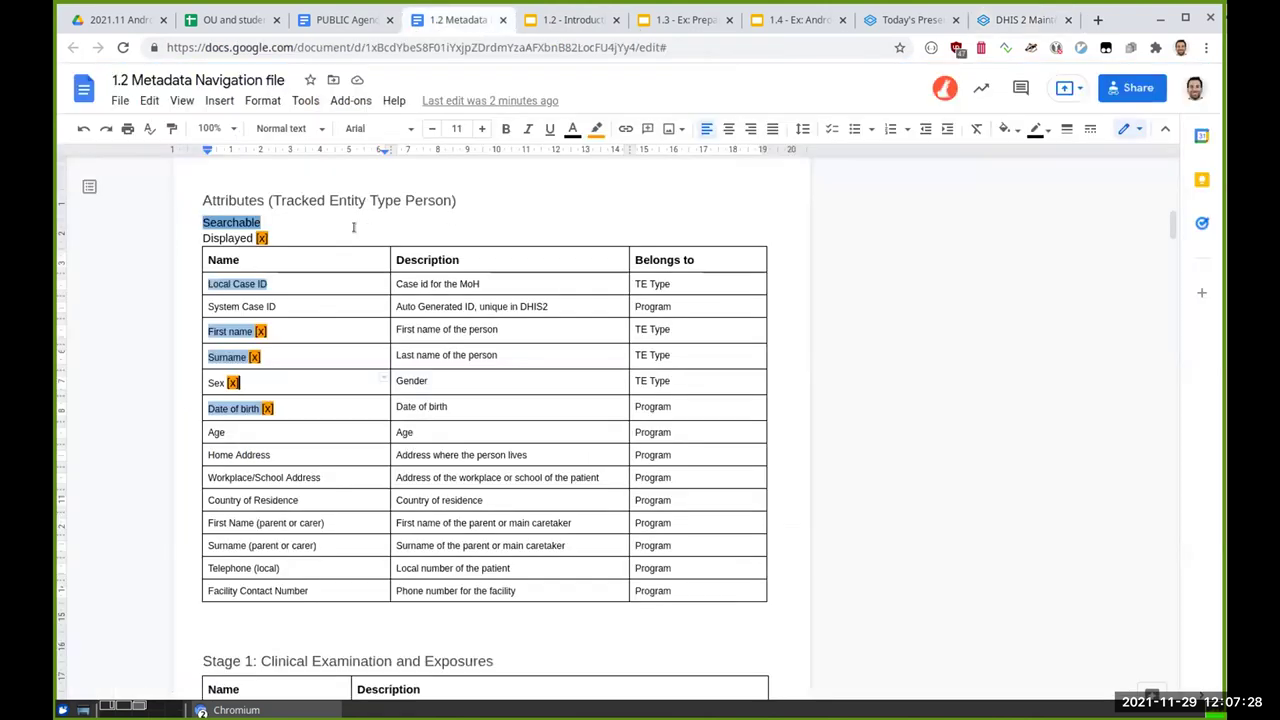
{"action": "left_click", "coordinate": [316, 237]}
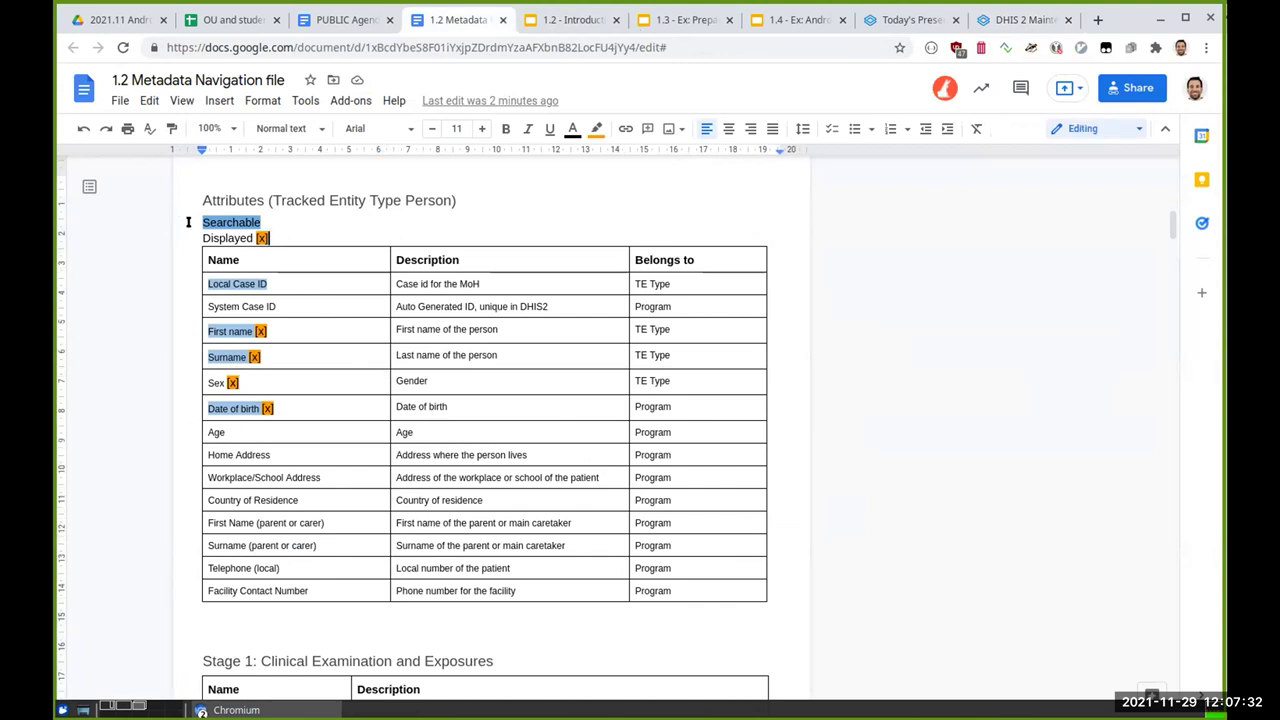
{"action": "left_click", "coordinate": [277, 325]}
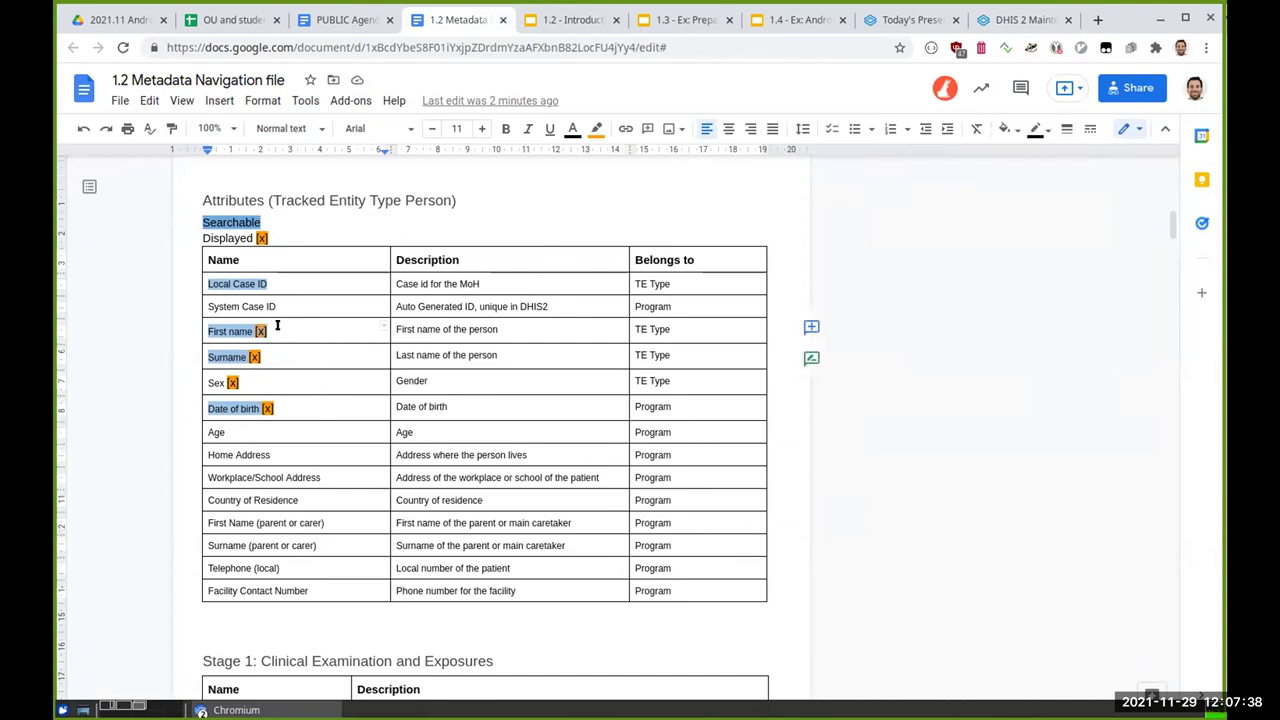
{"action": "left_click", "coordinate": [291, 303]}
{"action": "type", "text": "[x]"}
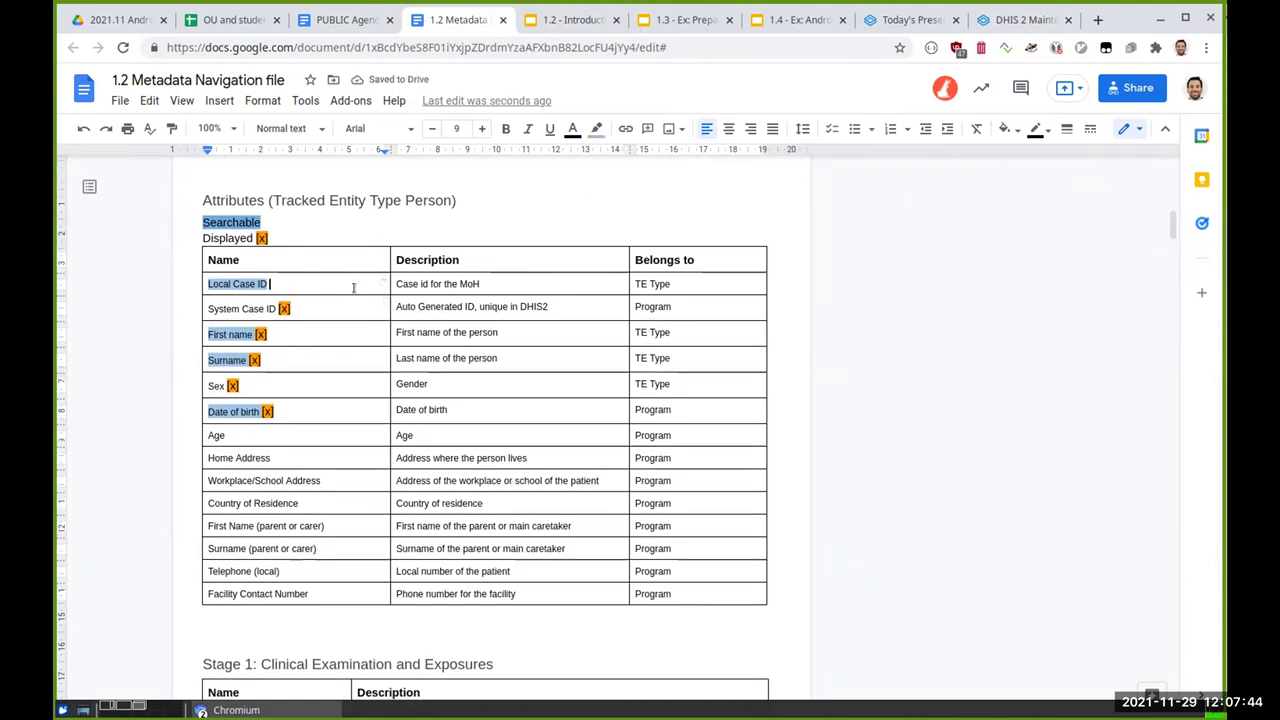
{"action": "key", "text": "ctrl+z"}
{"action": "key", "text": "ctrl+z"}
{"action": "key", "text": "ctrl+z"}
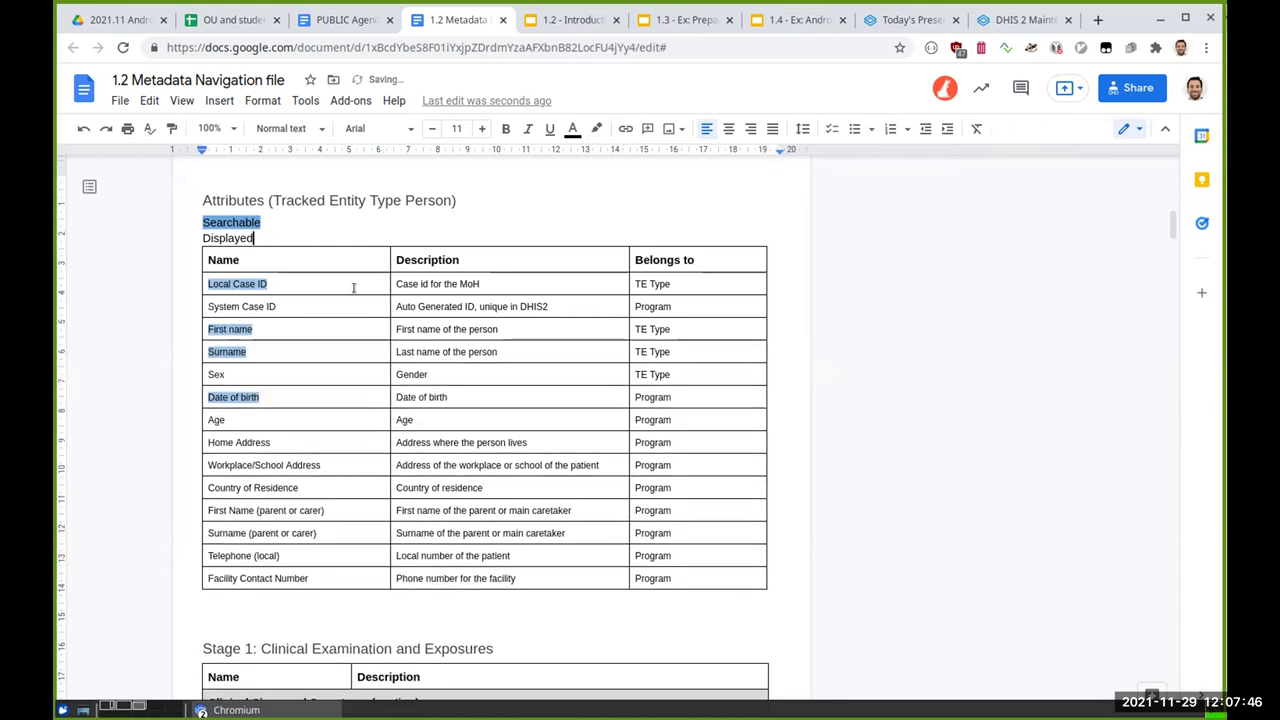
{"action": "key", "text": "ctrl+z"}
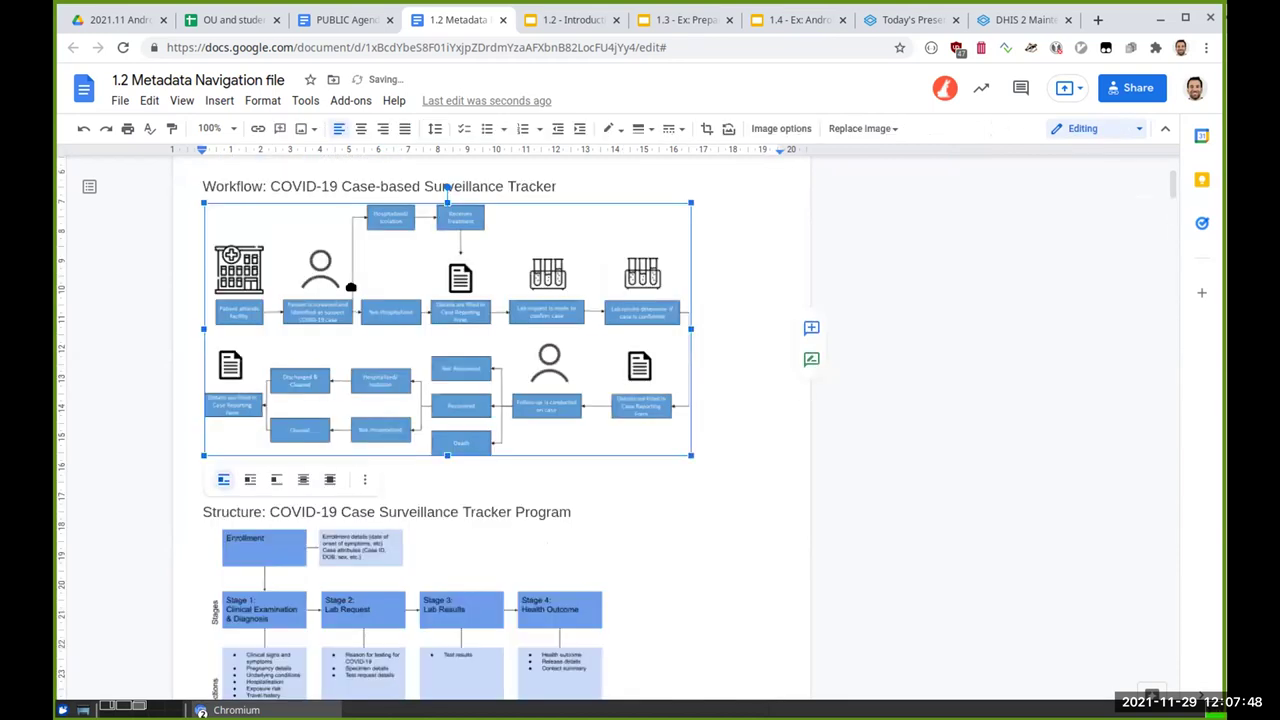
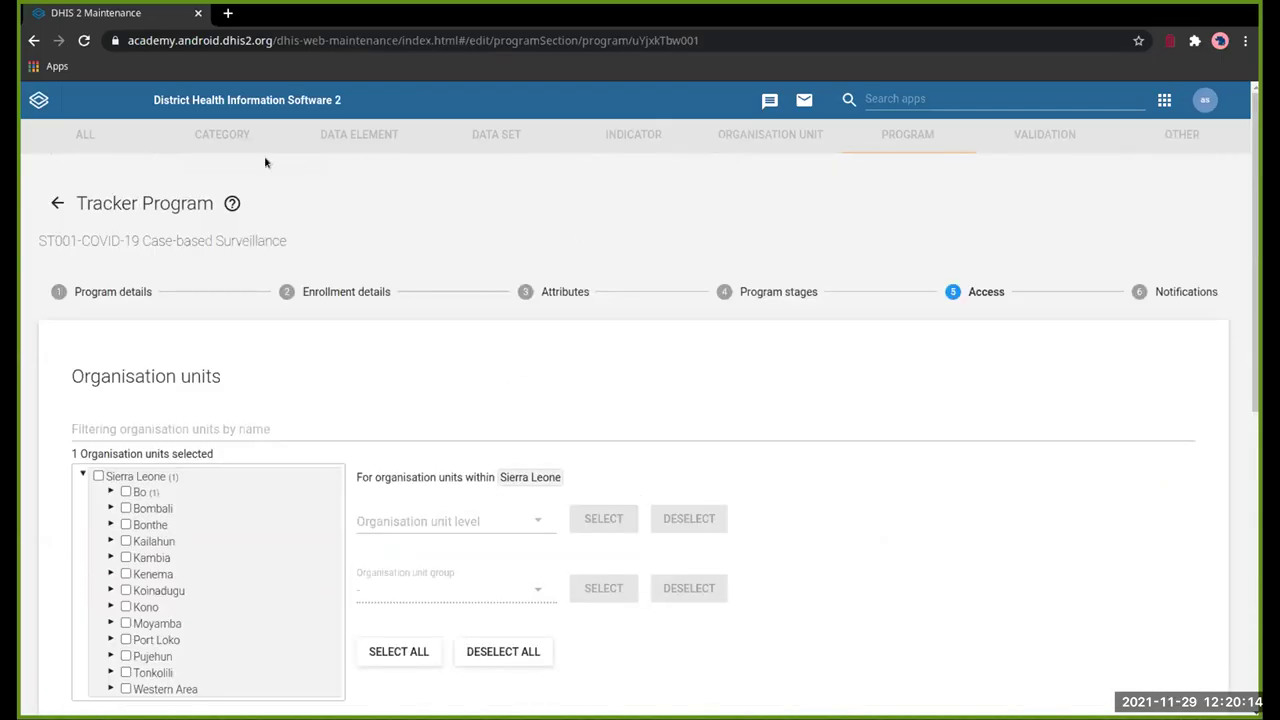
Step: Open the ST001-COVID-19 Case-based Surveillance program at its Access step
{"action": "left_click", "coordinate": [50, 205]}
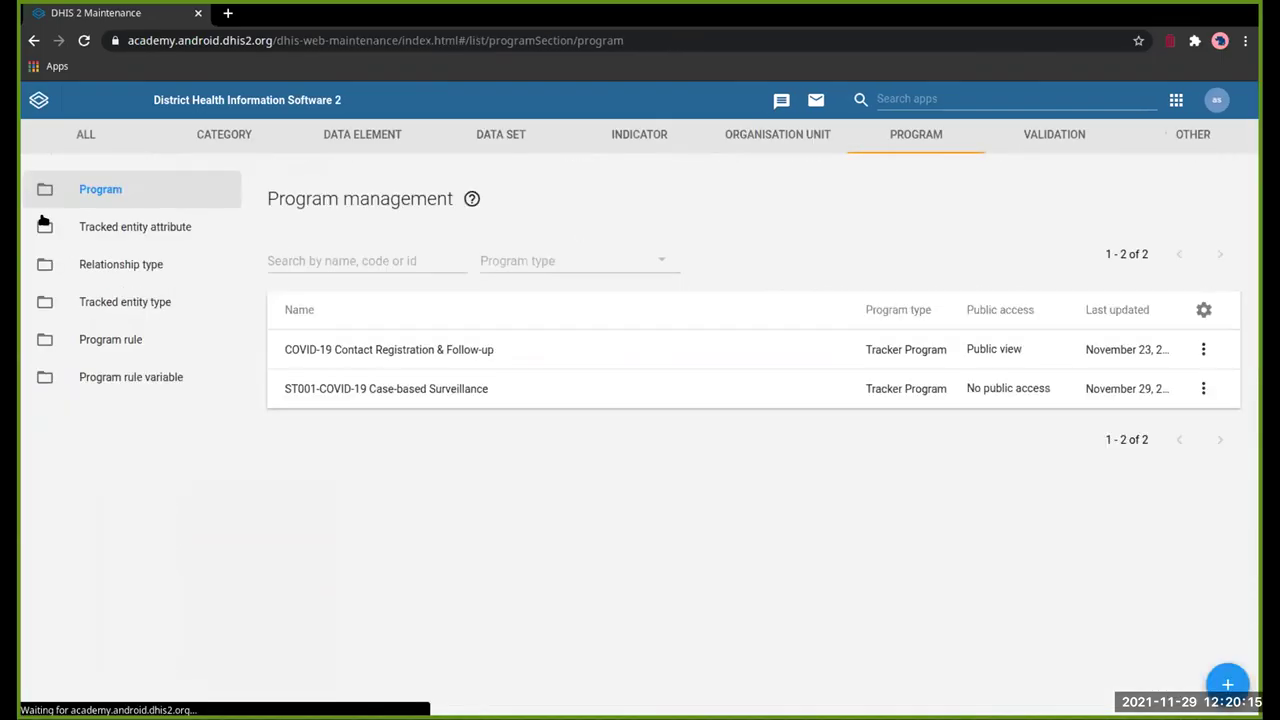
{"action": "left_click", "coordinate": [582, 390]}
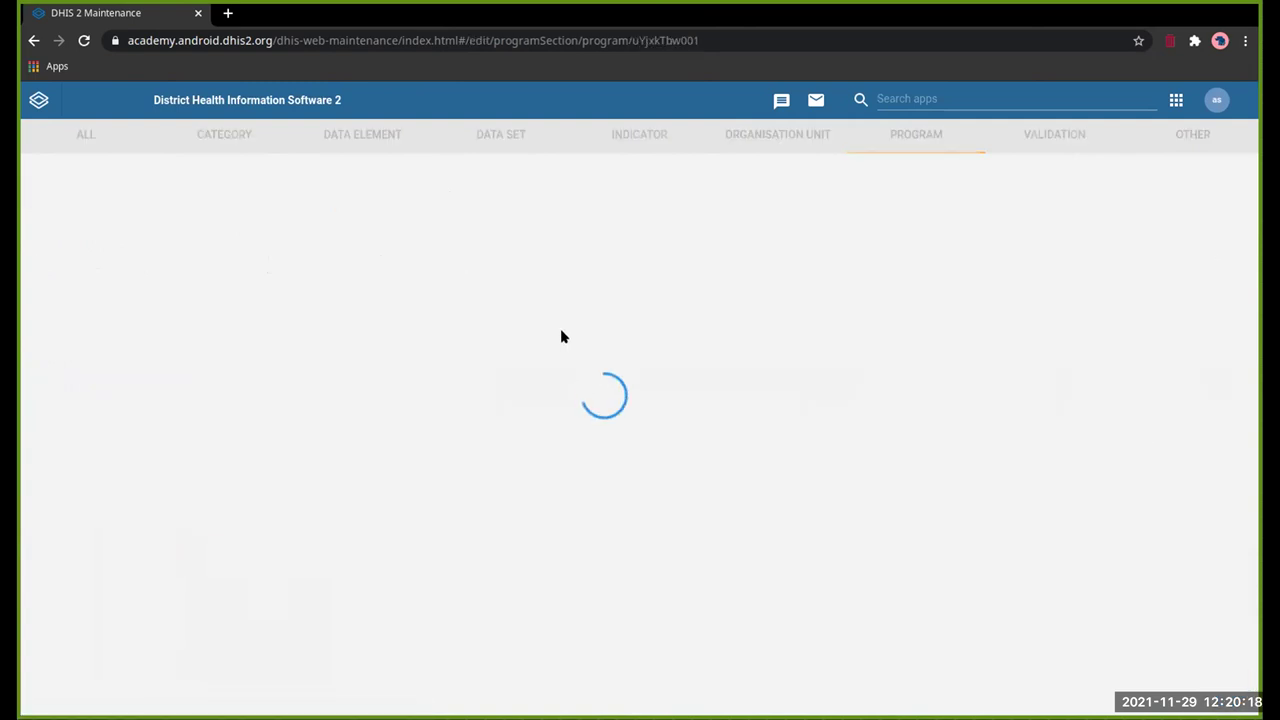
{"action": "left_click", "coordinate": [975, 293]}
Step: Toggle Sierra Leone and select the National level in the organisation unit tree
{"action": "left_click", "coordinate": [98, 476]}
{"action": "left_click", "coordinate": [416, 518]}
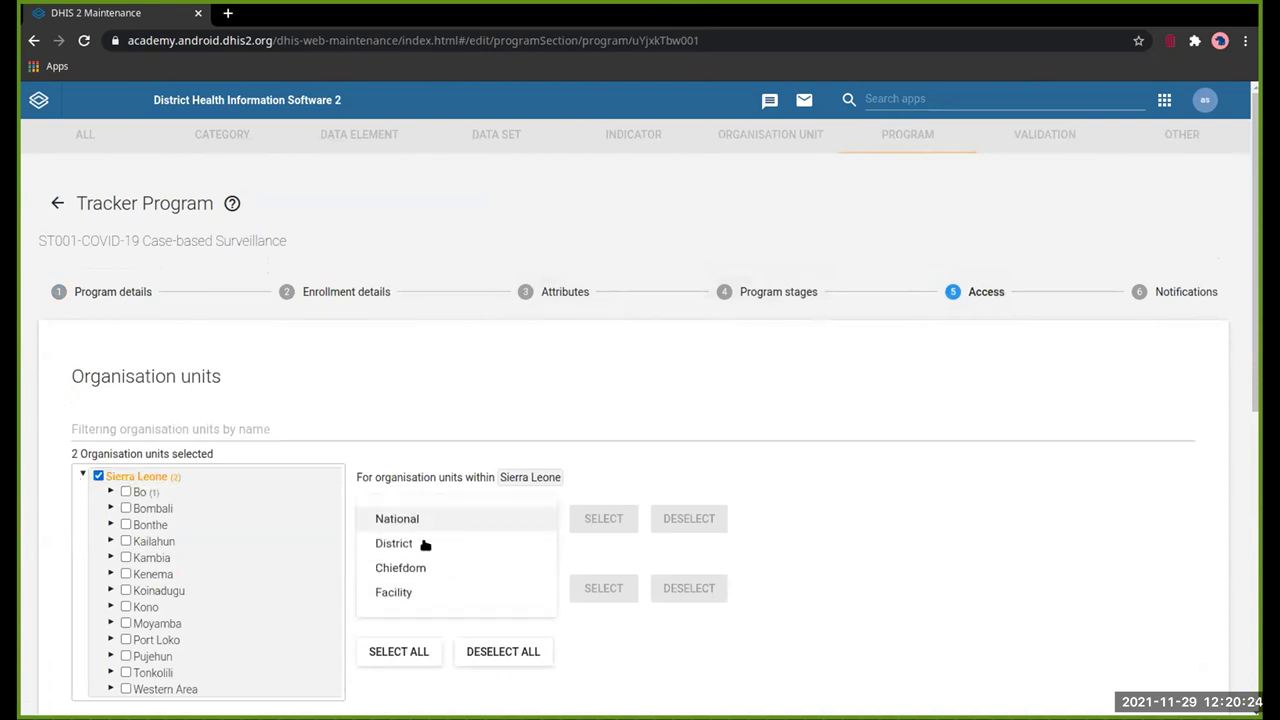
{"action": "left_click", "coordinate": [414, 524]}
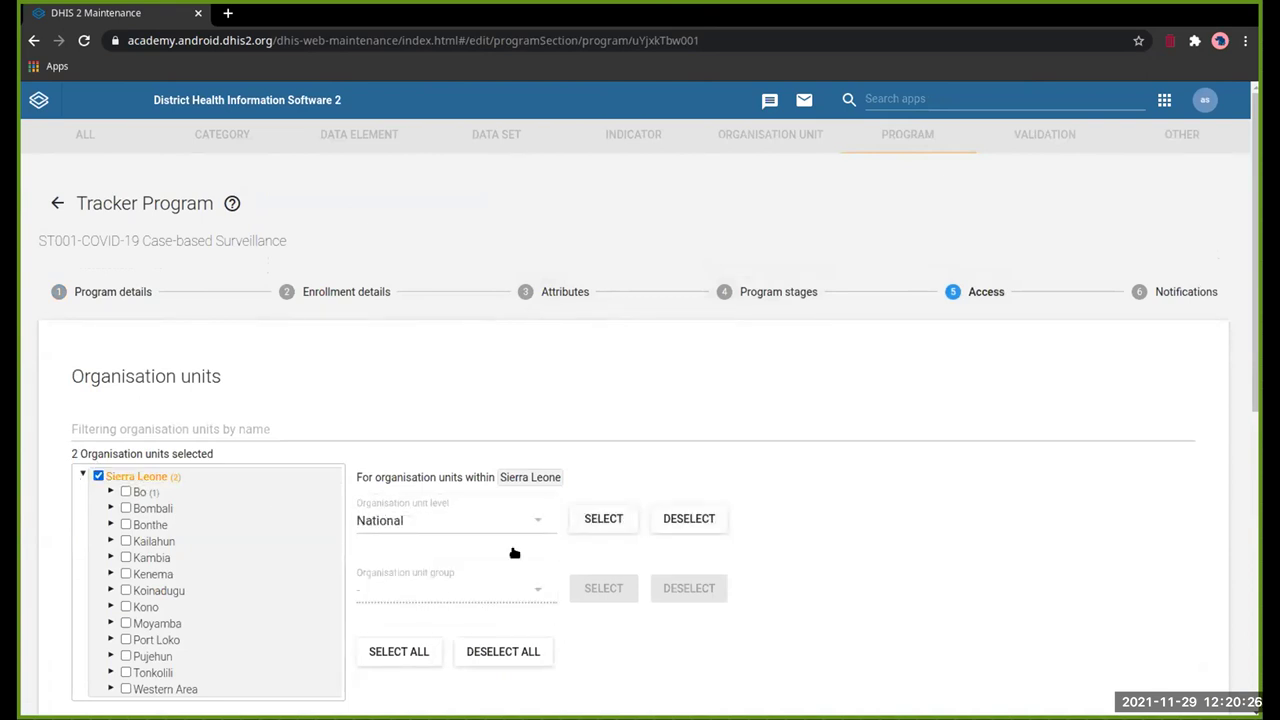
{"action": "left_click", "coordinate": [604, 518]}
{"action": "left_click", "coordinate": [471, 440]}
{"action": "scroll", "coordinate": [152, 432], "scroll_direction": "down", "scroll_amount": 1}
{"action": "left_click", "coordinate": [98, 410]}
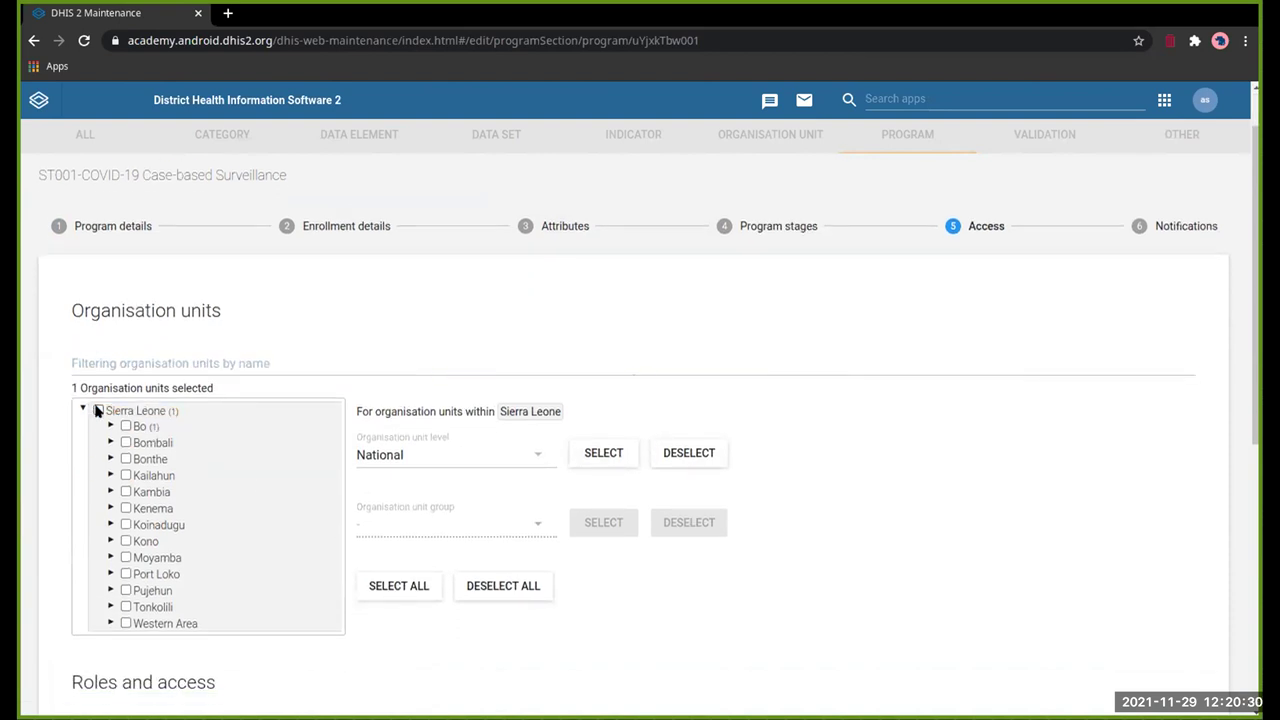
{"action": "left_click", "coordinate": [605, 460]}
Step: Select all District, Chiefdom and Facility level organisation units
{"action": "left_click", "coordinate": [495, 462]}
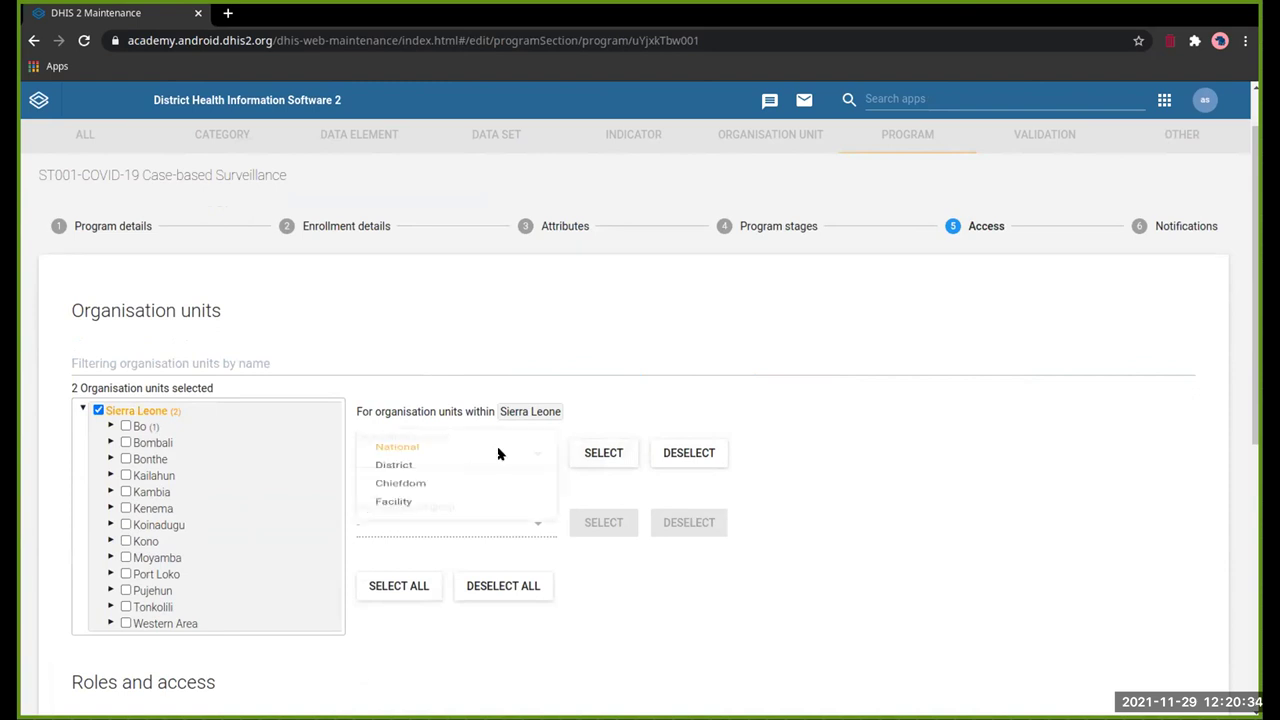
{"action": "left_click", "coordinate": [494, 479]}
{"action": "left_click", "coordinate": [604, 452]}
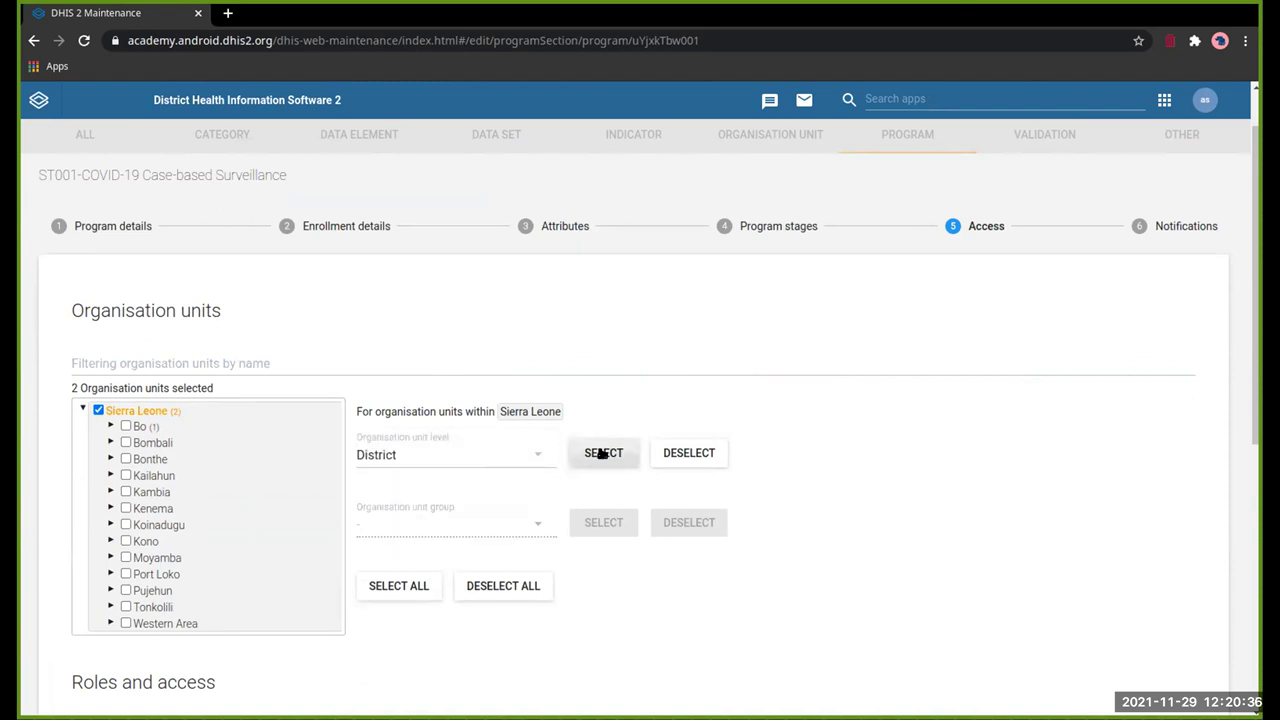
{"action": "left_click", "coordinate": [490, 462]}
{"action": "left_click", "coordinate": [488, 502]}
{"action": "left_click", "coordinate": [603, 452]}
{"action": "left_click", "coordinate": [517, 459]}
{"action": "left_click", "coordinate": [516, 524]}
{"action": "left_click", "coordinate": [588, 456]}
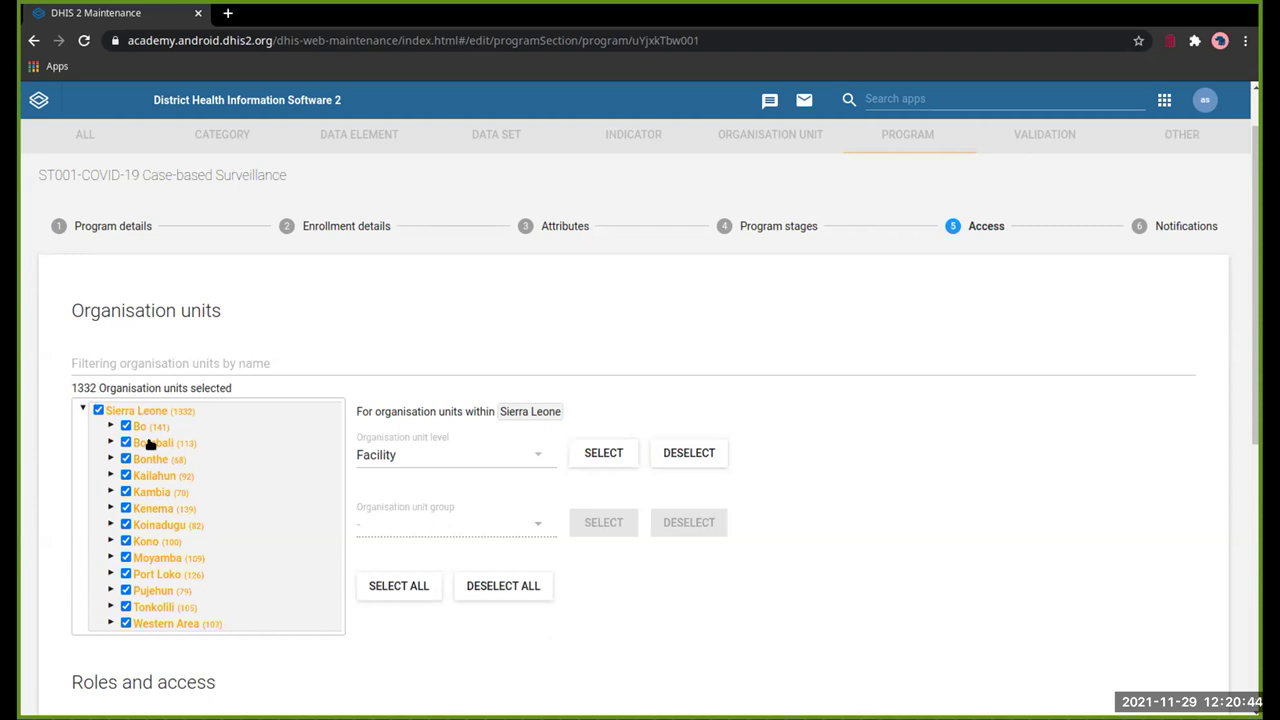
Step: Deselect the Chiefdom and District levels and unassign Sierra Leone, leaving 1166 facilities
{"action": "left_click", "coordinate": [534, 462]}
{"action": "left_click", "coordinate": [533, 487]}
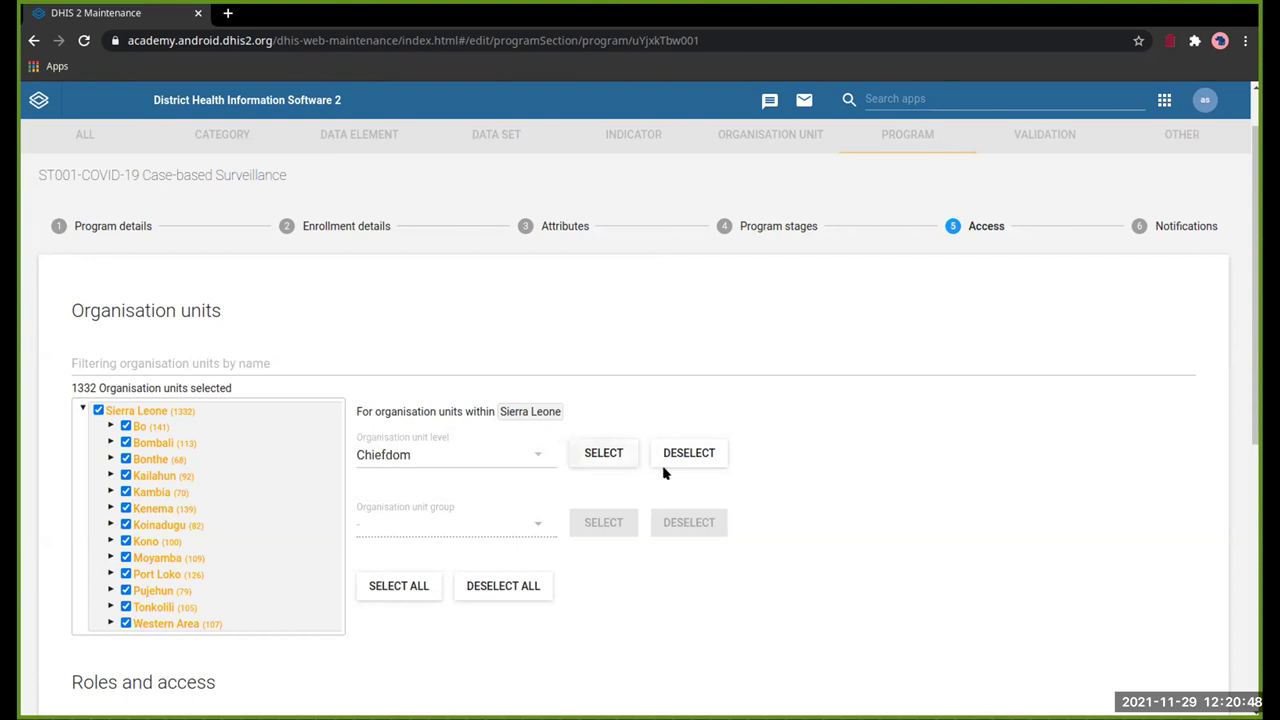
{"action": "left_click", "coordinate": [666, 467]}
{"action": "left_click", "coordinate": [489, 464]}
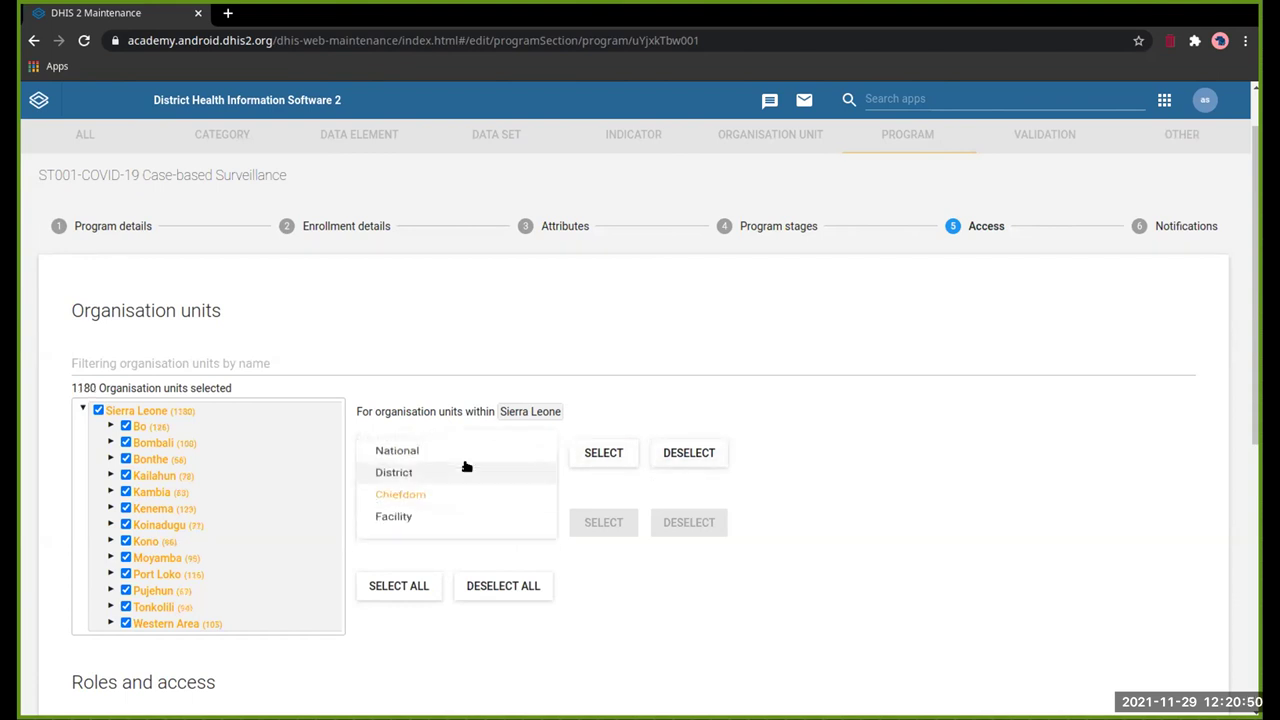
{"action": "left_click", "coordinate": [433, 488]}
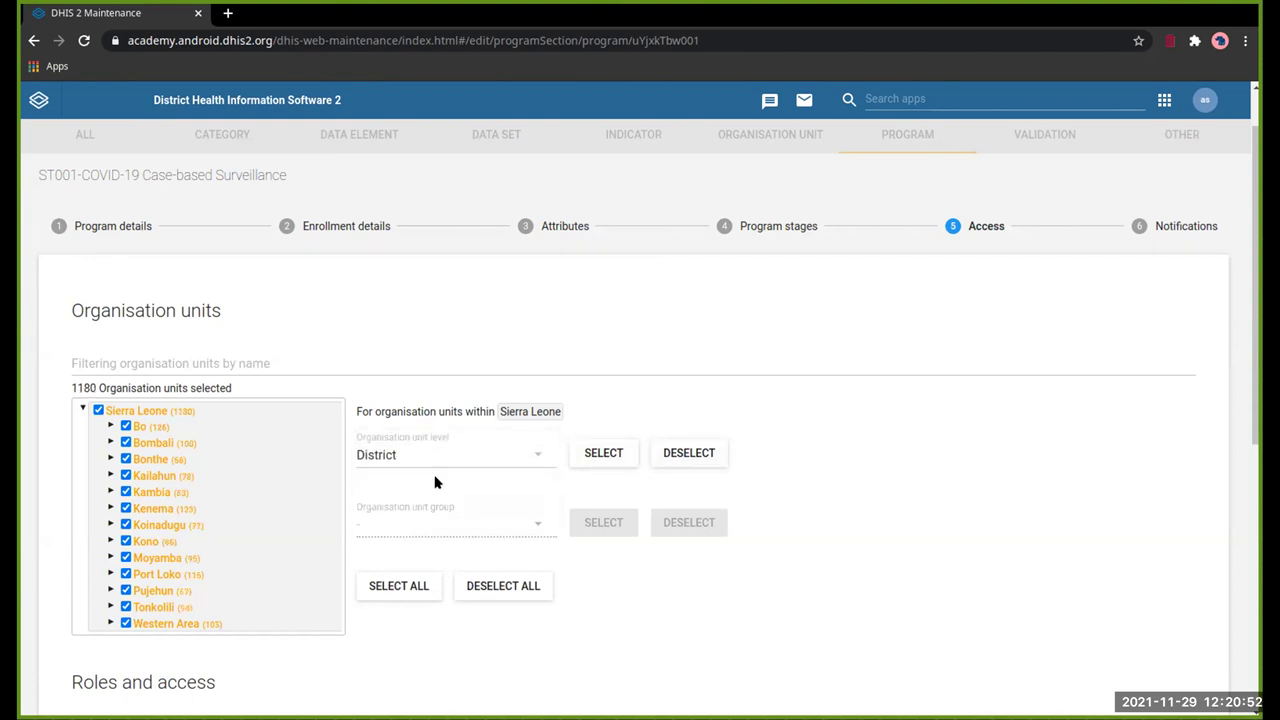
{"action": "left_click", "coordinate": [682, 458]}
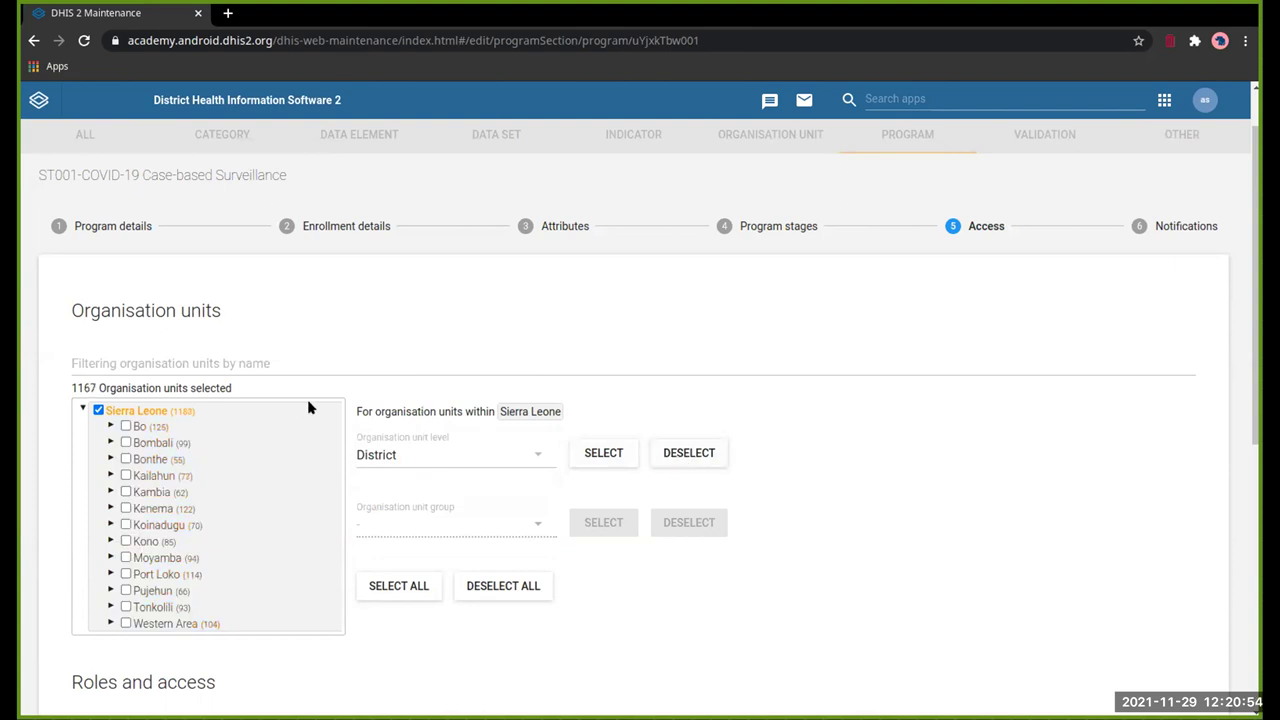
{"action": "left_click", "coordinate": [97, 410]}
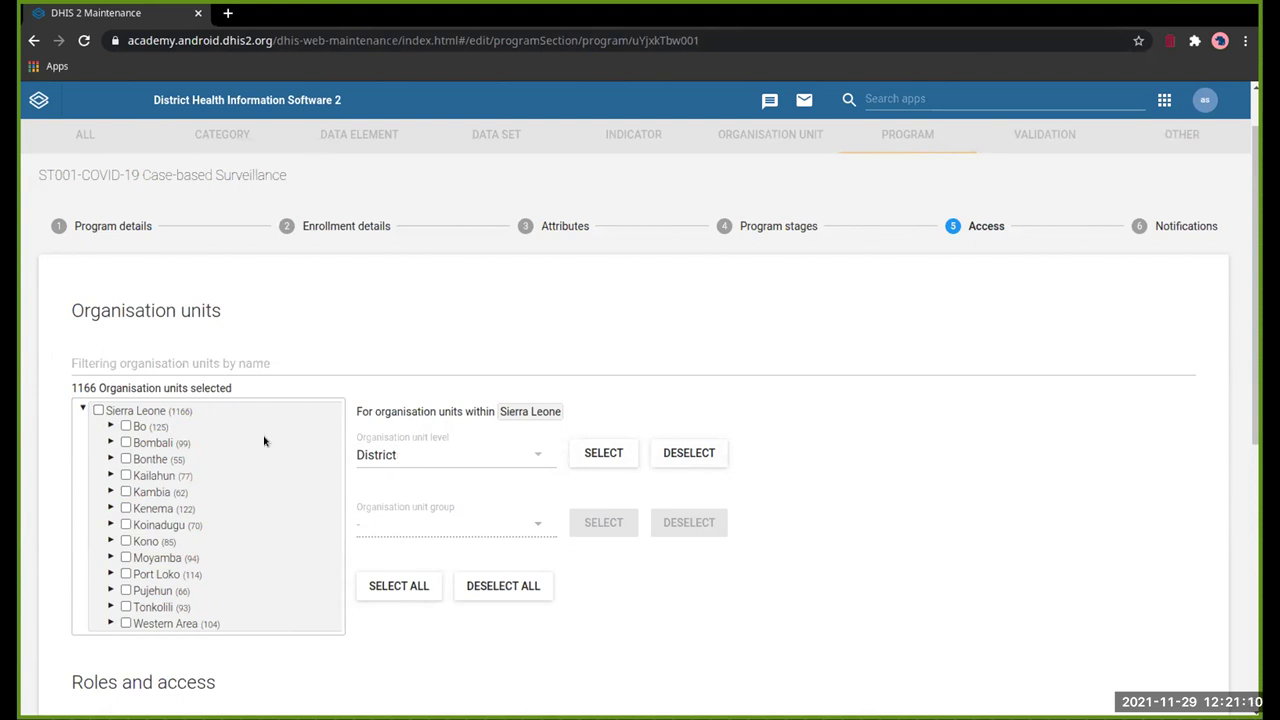
Step: Remove the individual user and the ST001-android group from the program's sharing, then apply
{"action": "scroll", "coordinate": [264, 441], "scroll_direction": "down", "scroll_amount": 3}
{"action": "scroll", "coordinate": [264, 441], "scroll_direction": "up", "scroll_amount": 4}
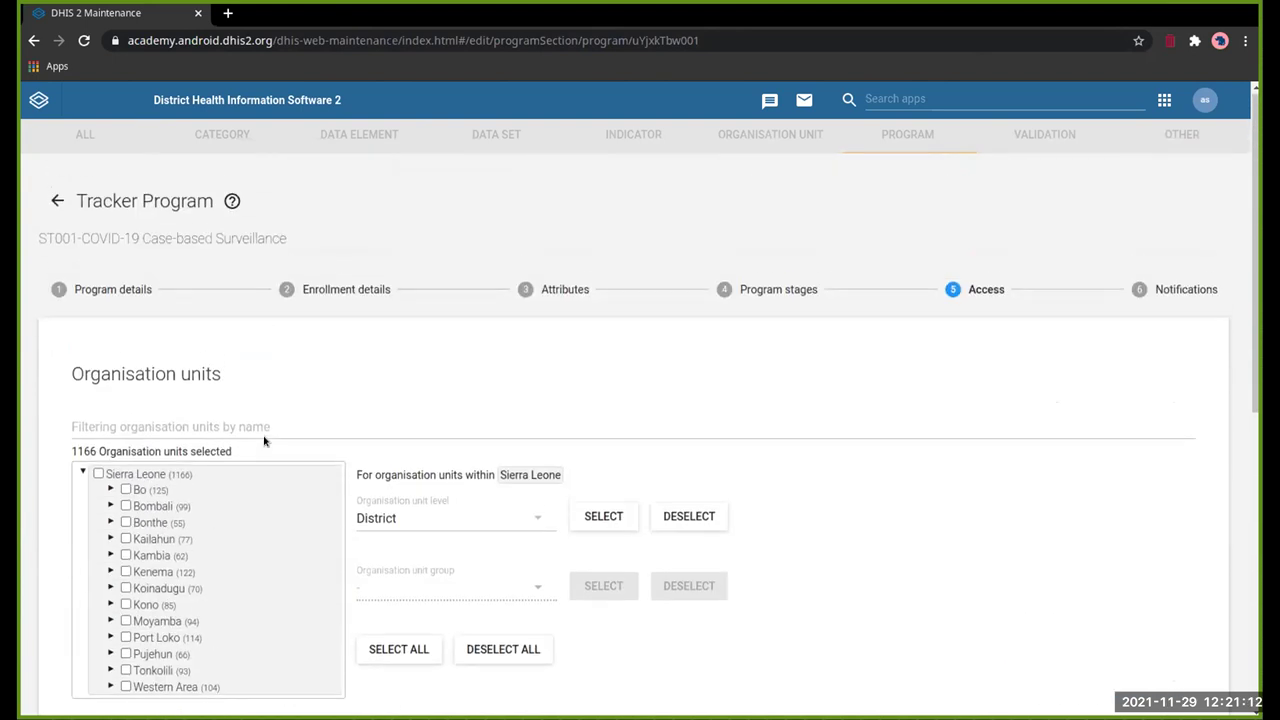
{"action": "scroll", "coordinate": [580, 410], "scroll_direction": "down", "scroll_amount": 1}
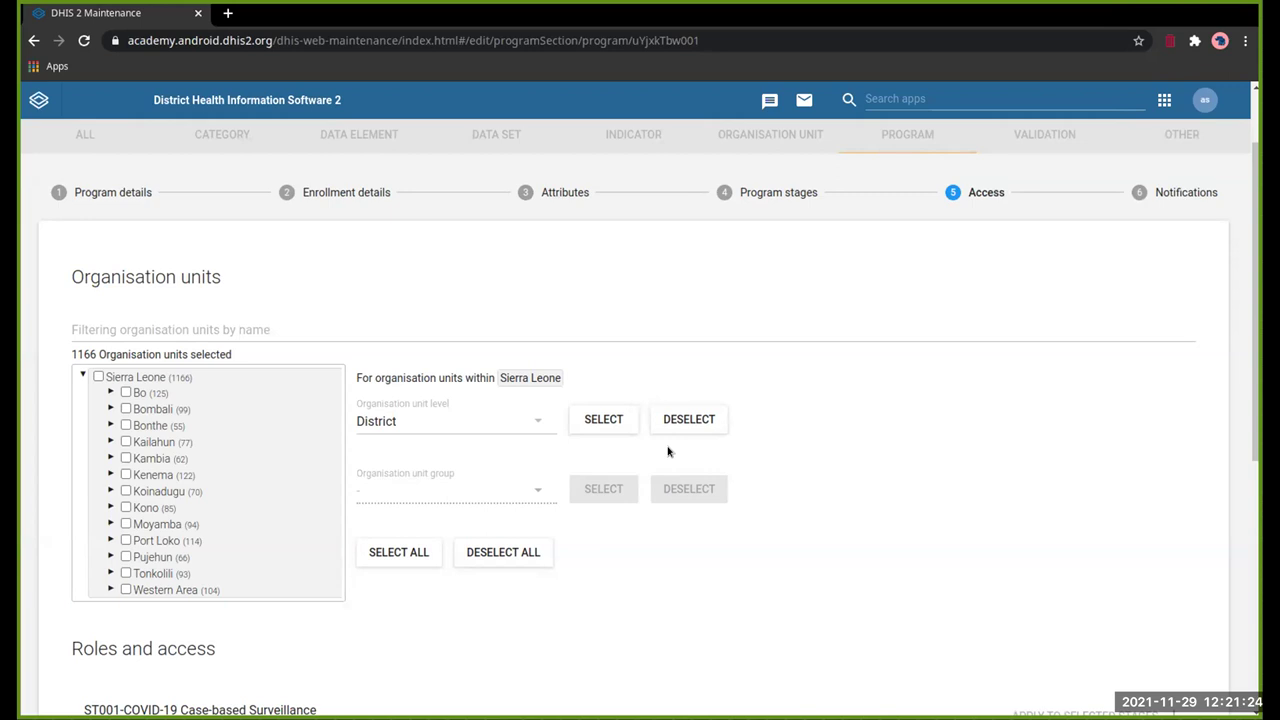
{"action": "scroll", "coordinate": [669, 451], "scroll_direction": "down", "scroll_amount": 1}
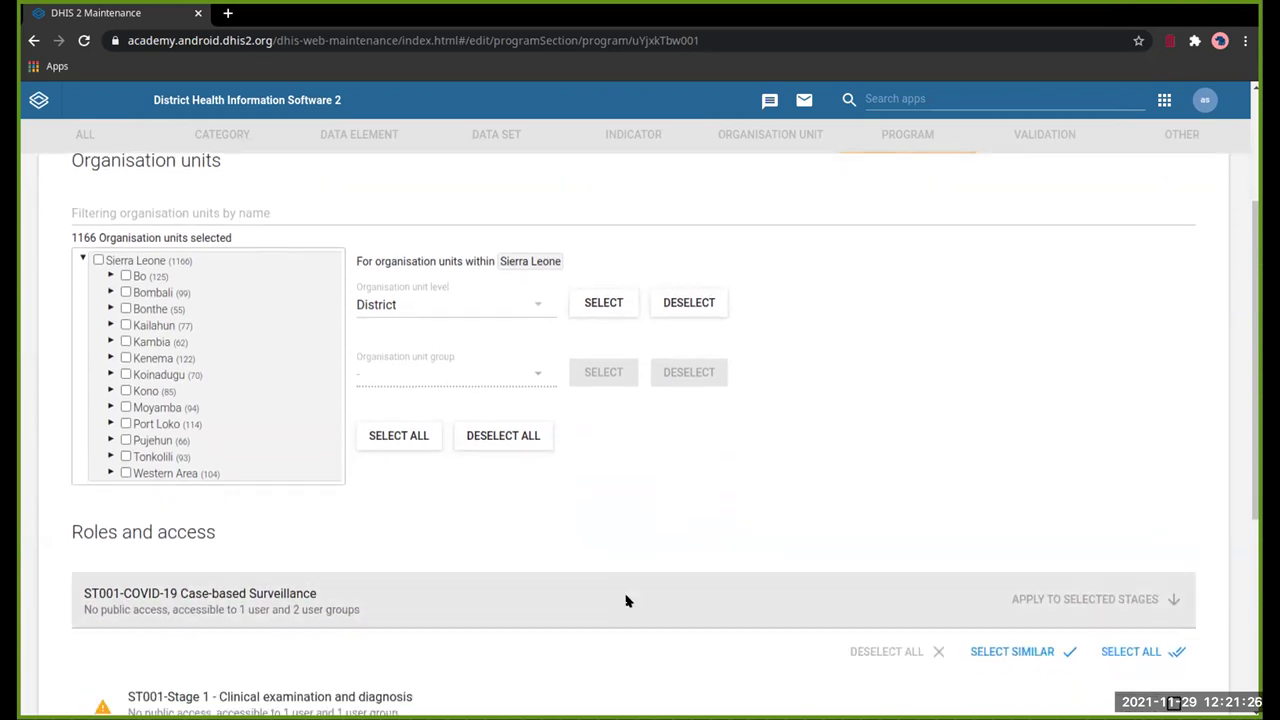
{"action": "left_click", "coordinate": [626, 600]}
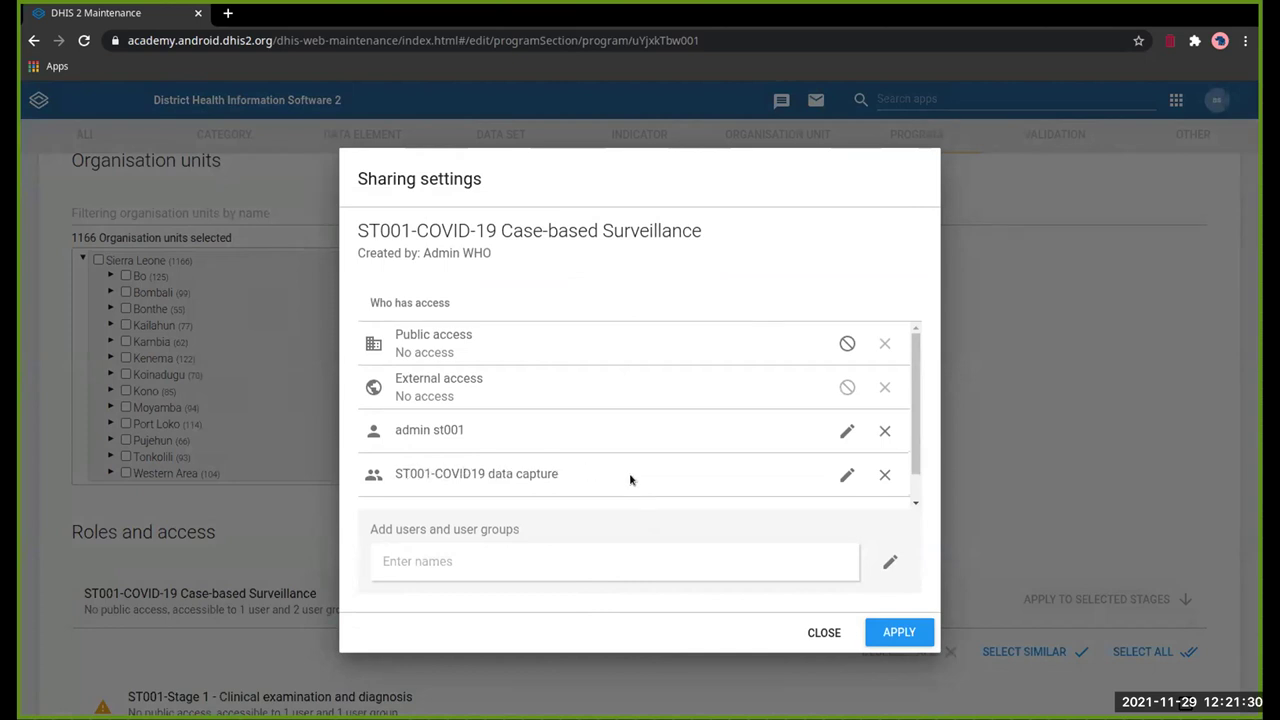
{"action": "left_click", "coordinate": [883, 431]}
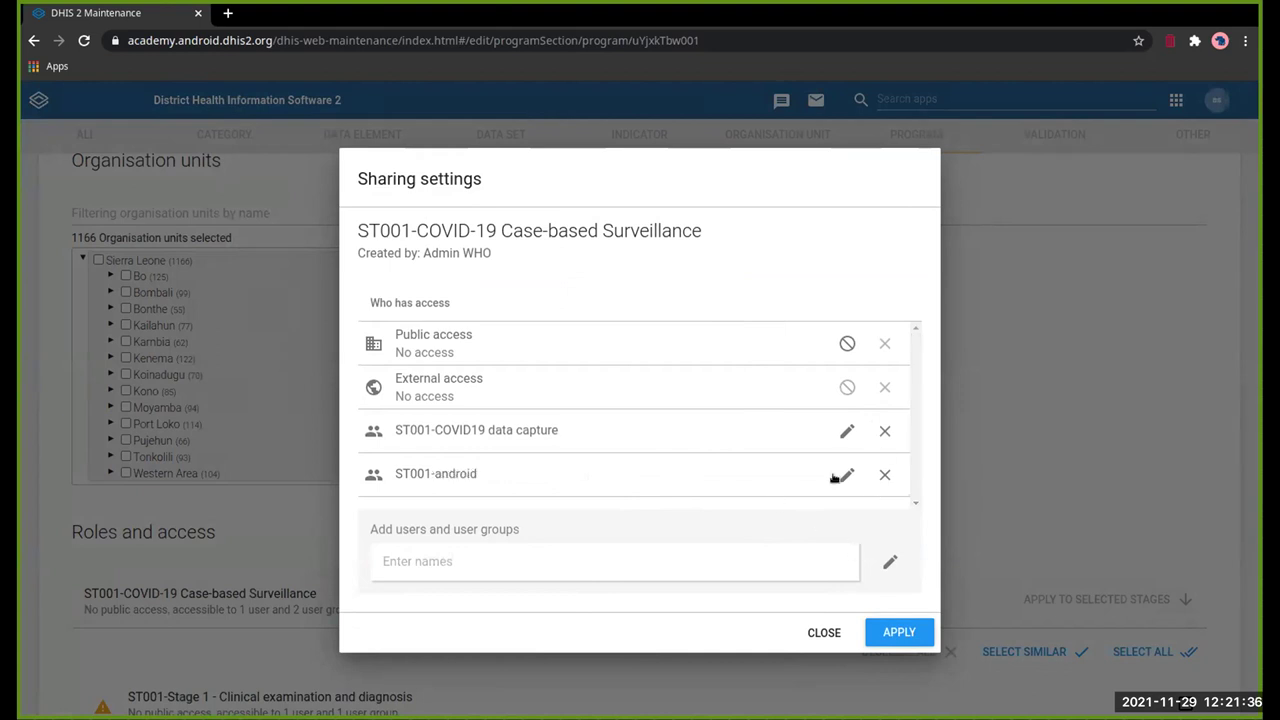
{"action": "left_click", "coordinate": [882, 474]}
{"action": "left_click", "coordinate": [893, 627]}
Step: Reopen the sharing settings to confirm only the ST001-COVID19 data capture group remains
{"action": "left_click", "coordinate": [854, 580]}
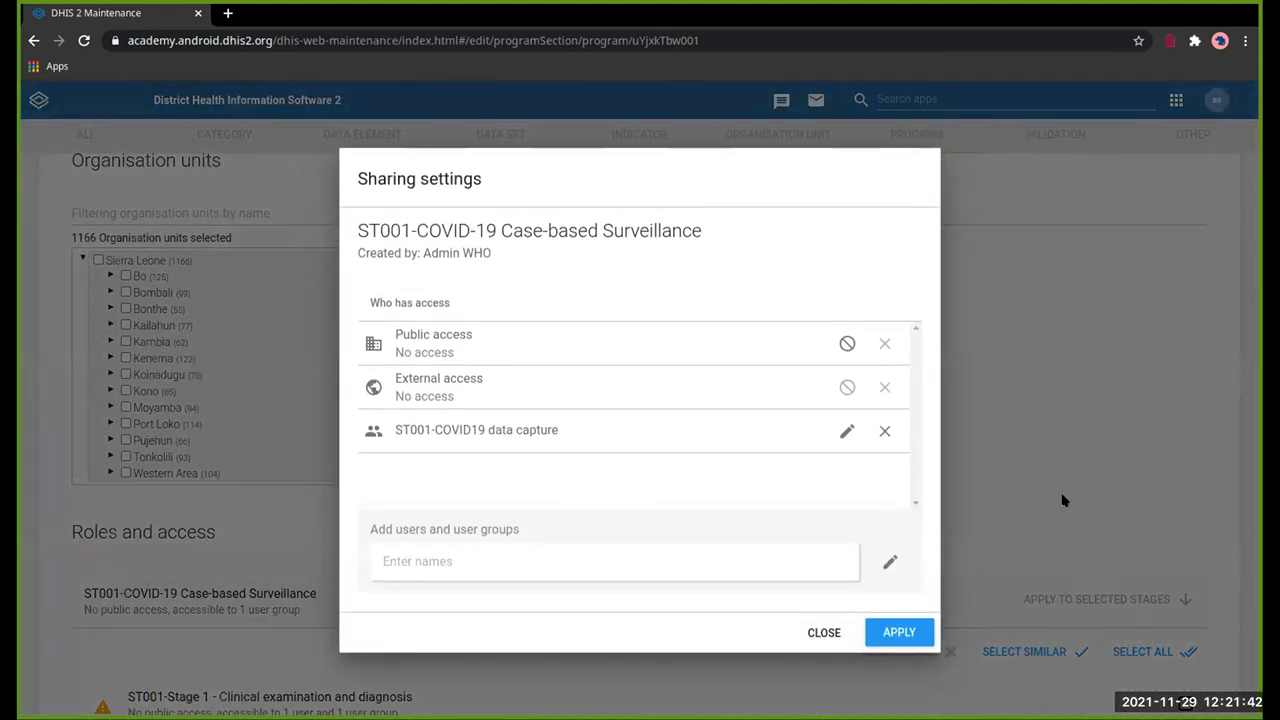
{"action": "left_click", "coordinate": [811, 632]}
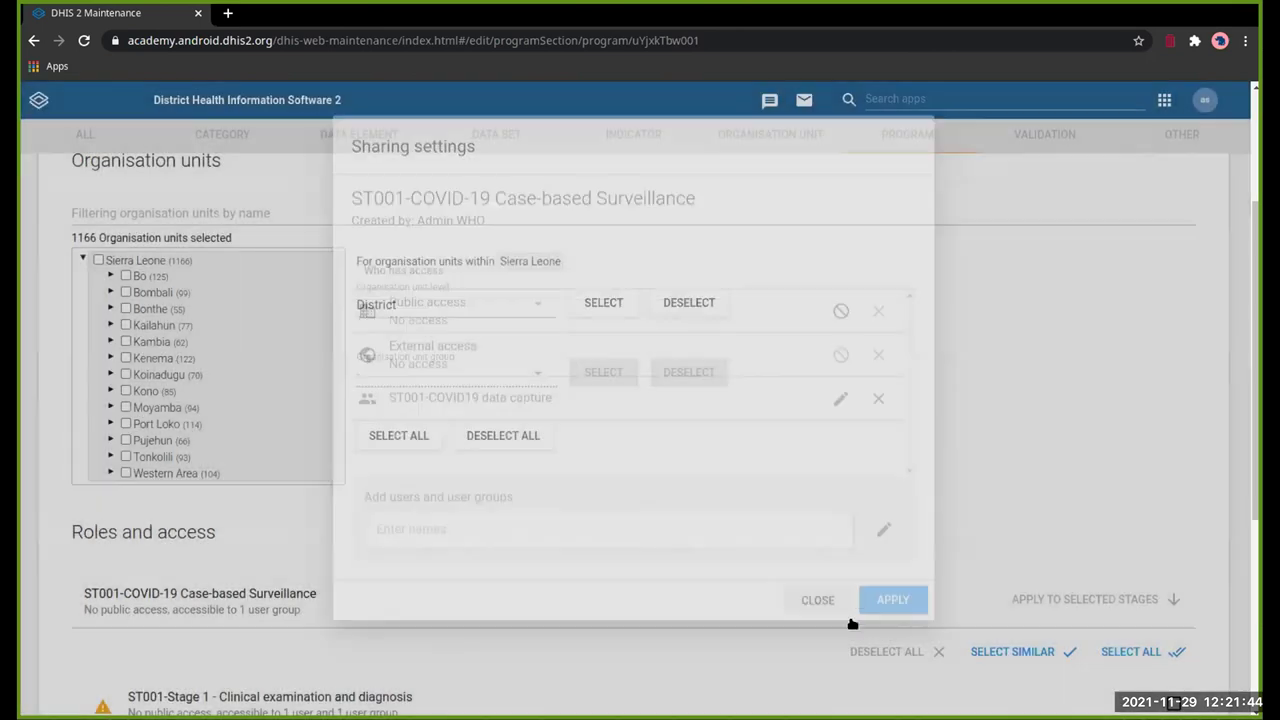
{"action": "left_click", "coordinate": [855, 600]}
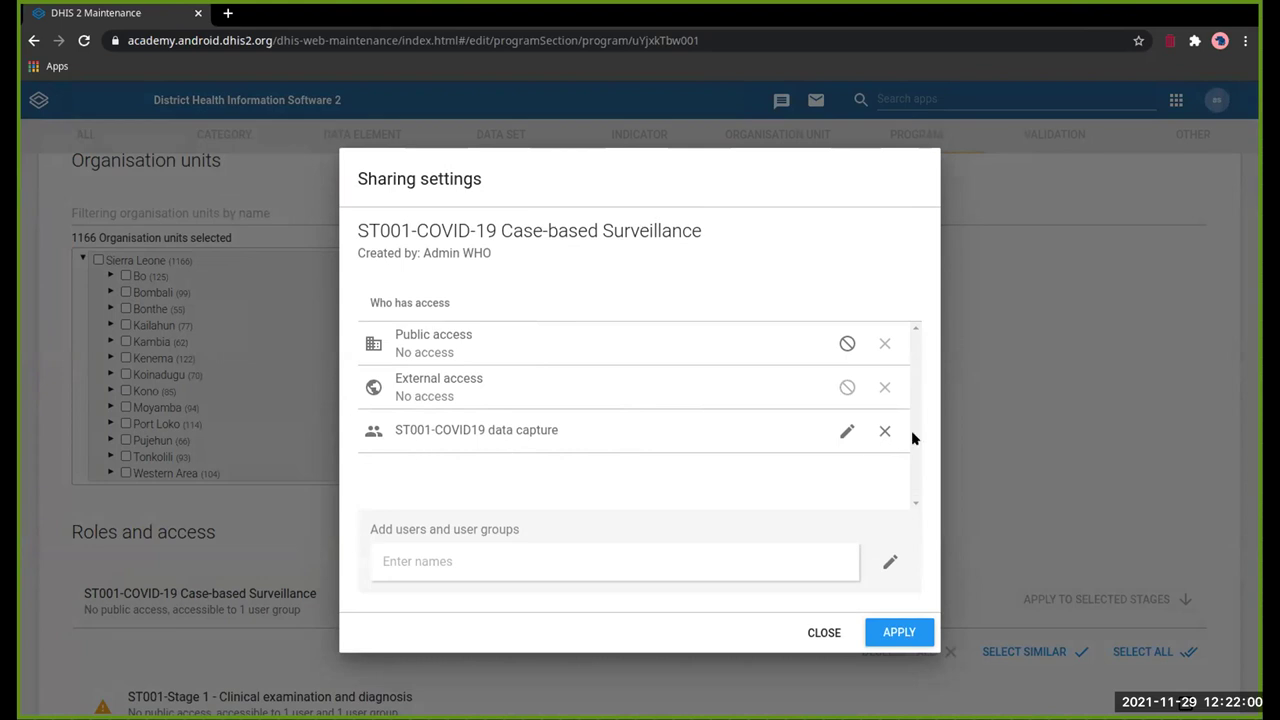
{"action": "left_click", "coordinate": [824, 630]}
Step: Open the Users app's user list and search by name for '001'
{"action": "left_click", "coordinate": [1010, 106]}
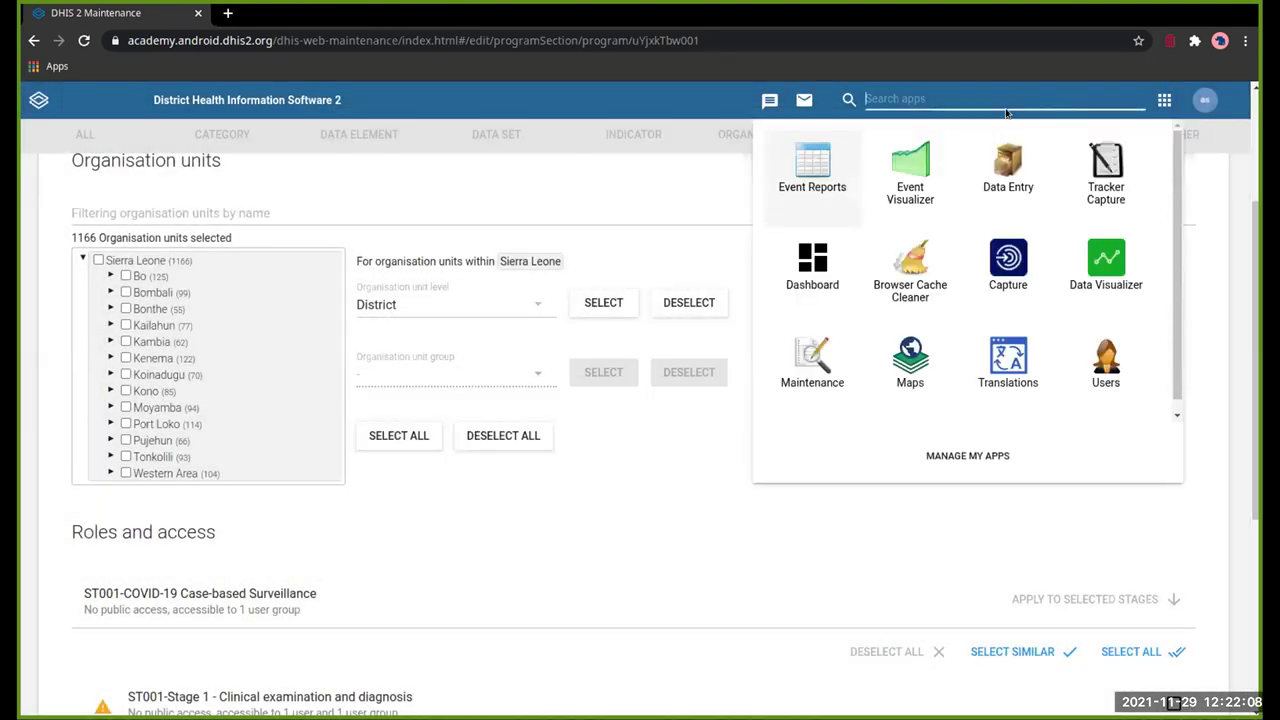
{"action": "type", "text": "user"}
{"action": "left_click", "coordinate": [808, 165]}
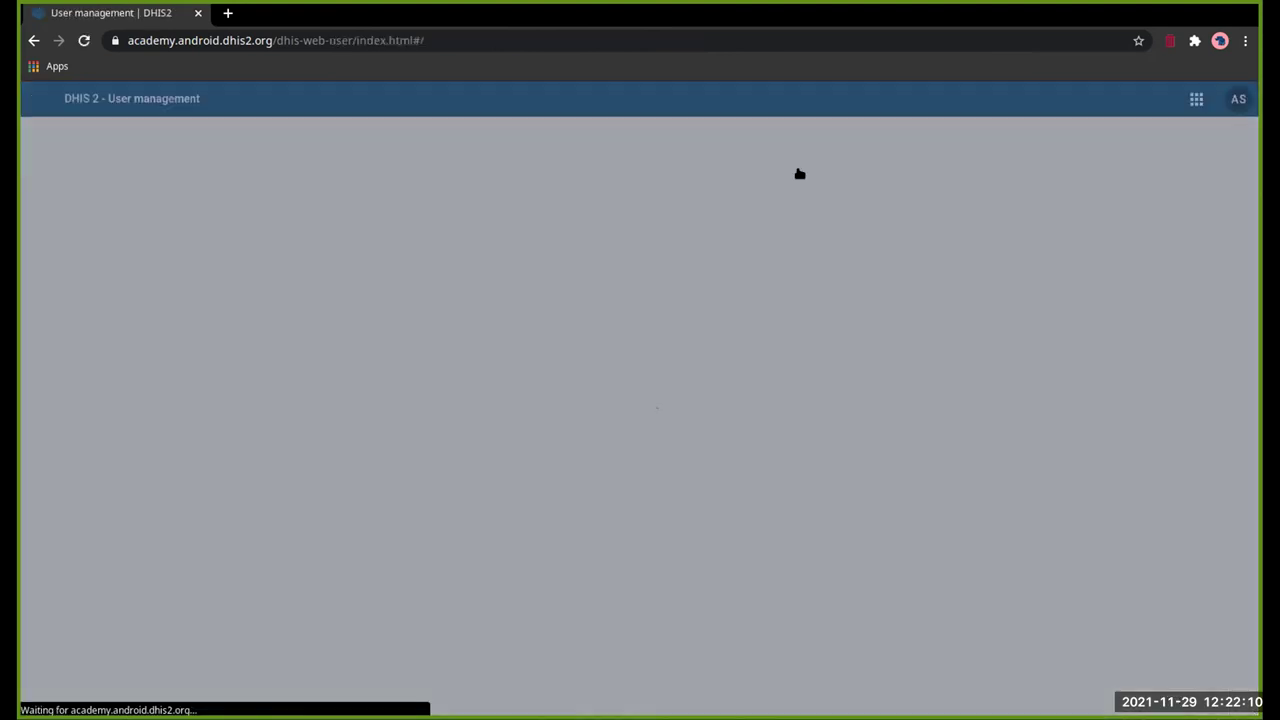
{"action": "left_click", "coordinate": [369, 176]}
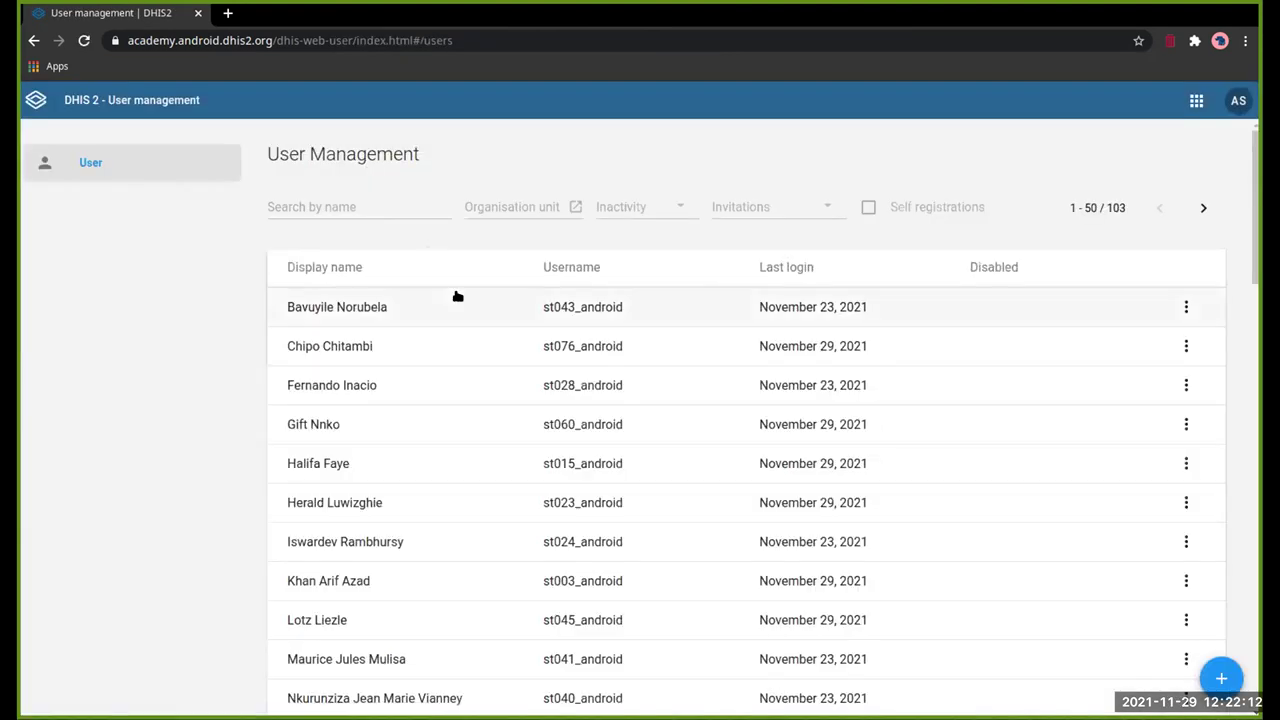
{"action": "left_click", "coordinate": [392, 194]}
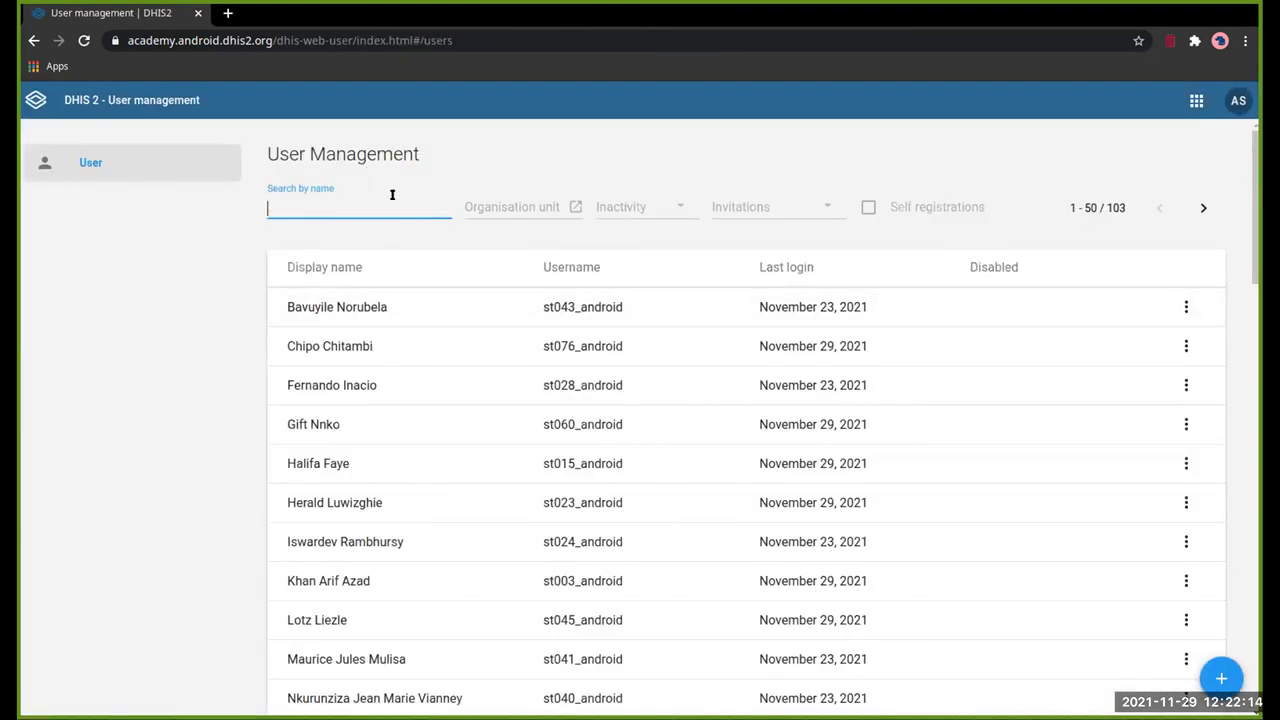
{"action": "type", "text": "001"}
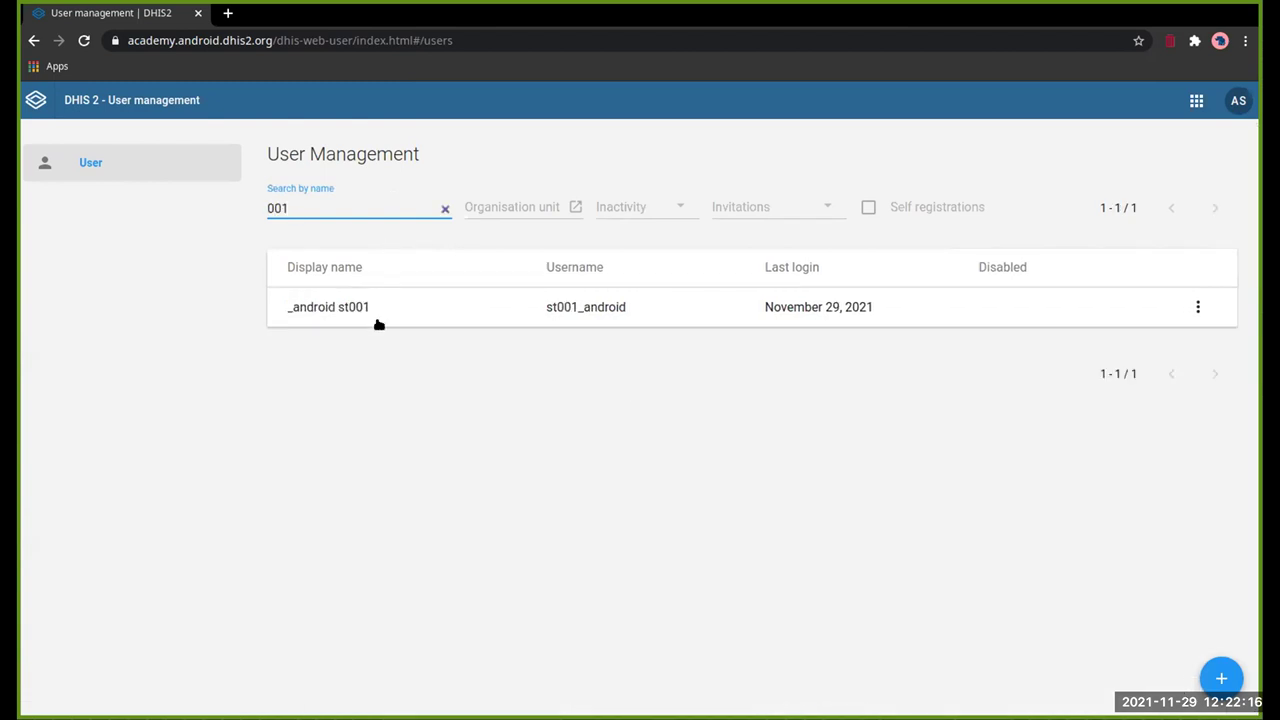
Step: Review the matching Android user's details and organisation units, then return to the list
{"action": "left_click", "coordinate": [375, 327]}
{"action": "scroll", "coordinate": [443, 366], "scroll_direction": "down", "scroll_amount": 15}
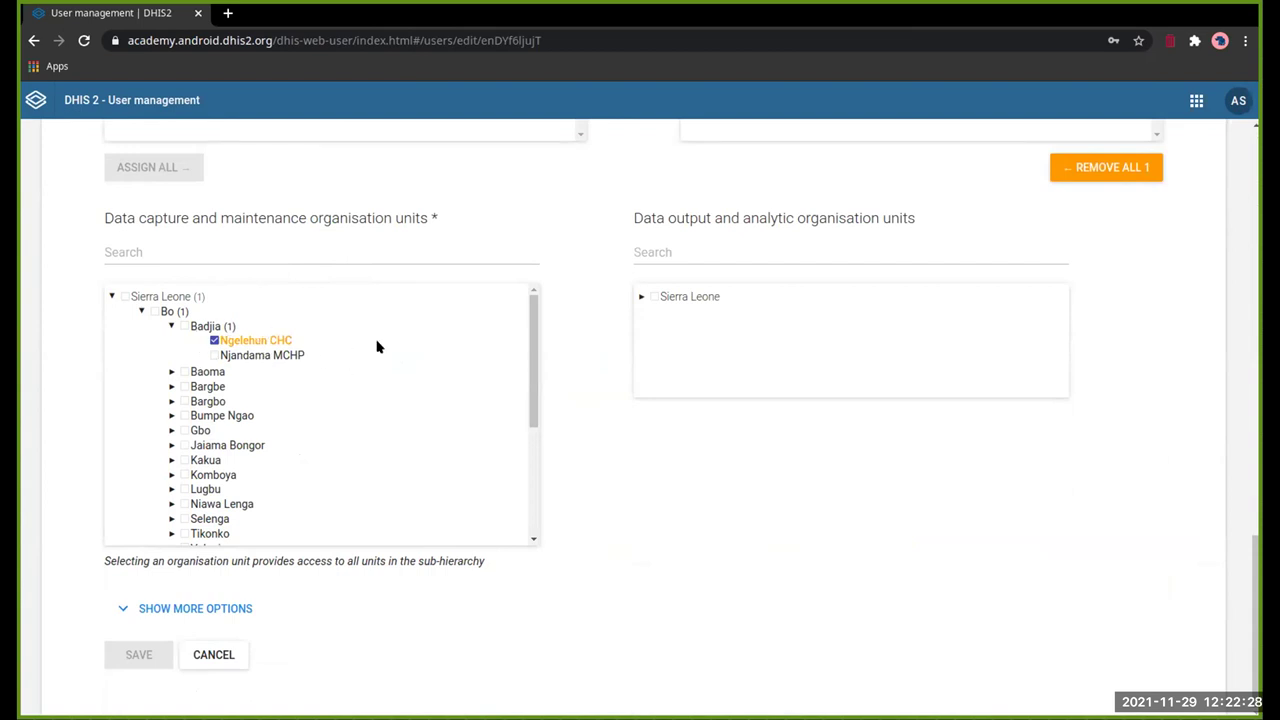
{"action": "scroll", "coordinate": [560, 391], "scroll_direction": "up", "scroll_amount": 5}
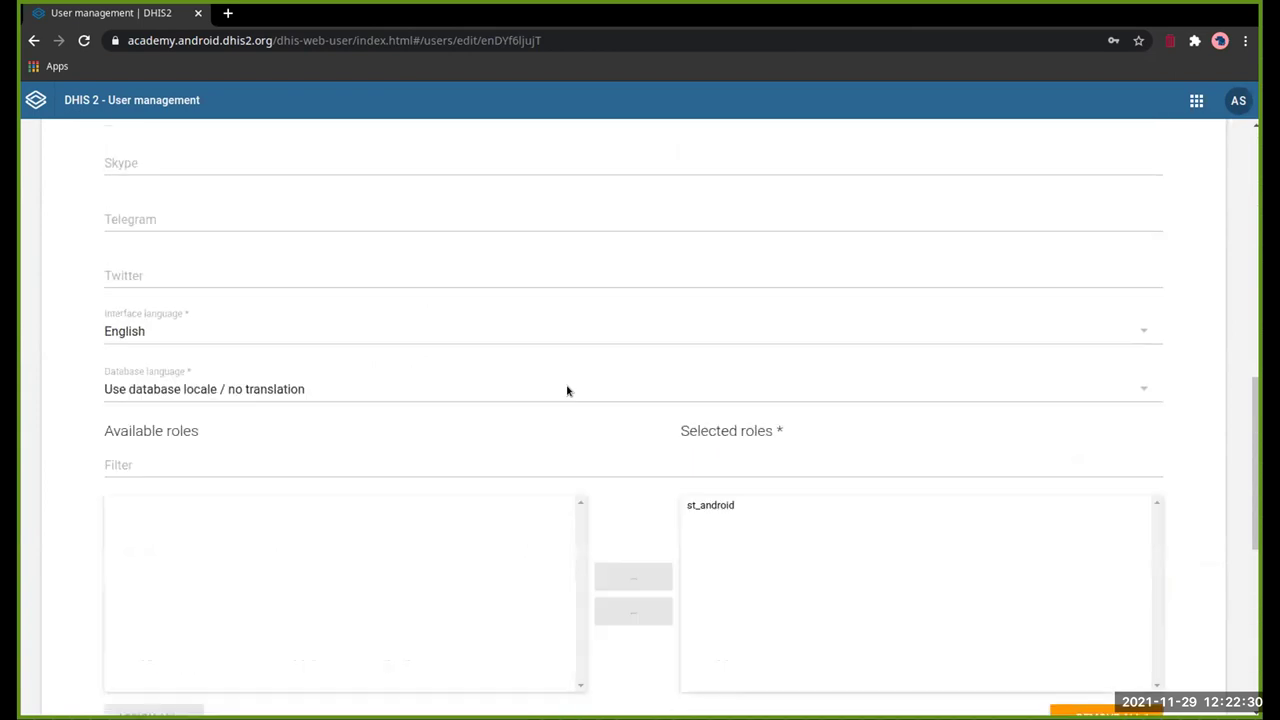
{"action": "scroll", "coordinate": [567, 391], "scroll_direction": "down", "scroll_amount": 5}
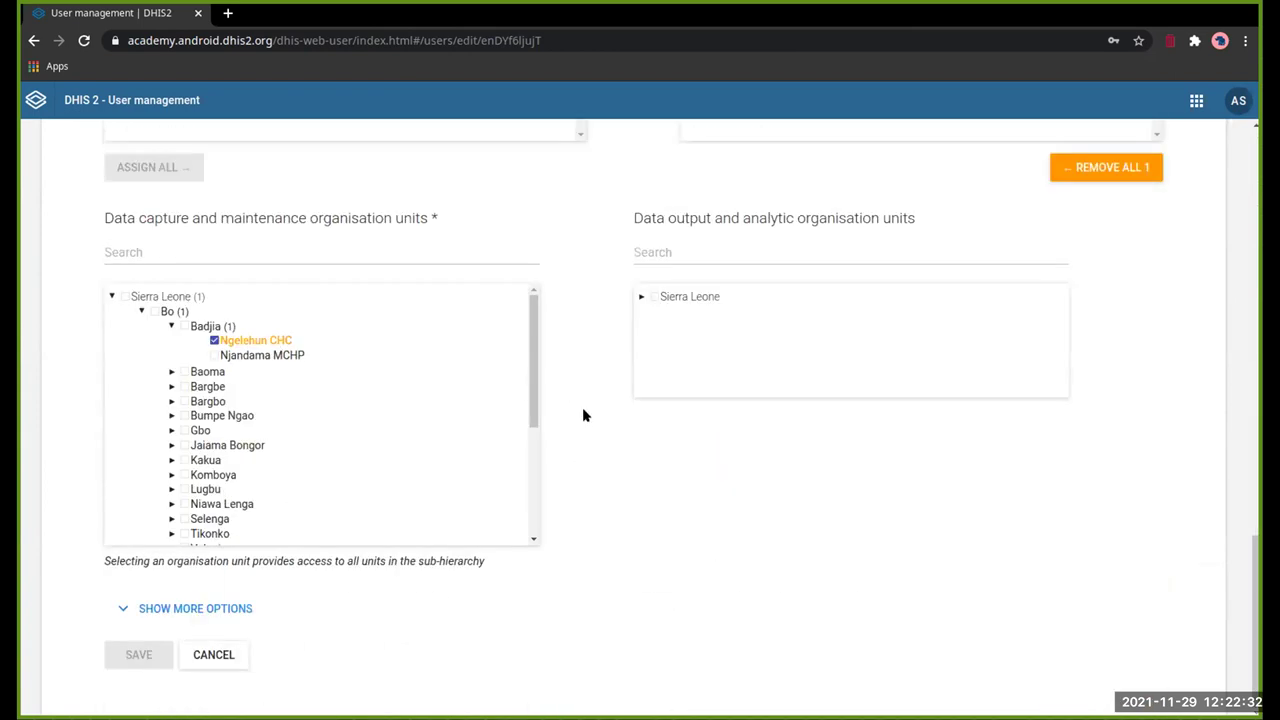
{"action": "scroll", "coordinate": [534, 272], "scroll_direction": "up", "scroll_amount": 15}
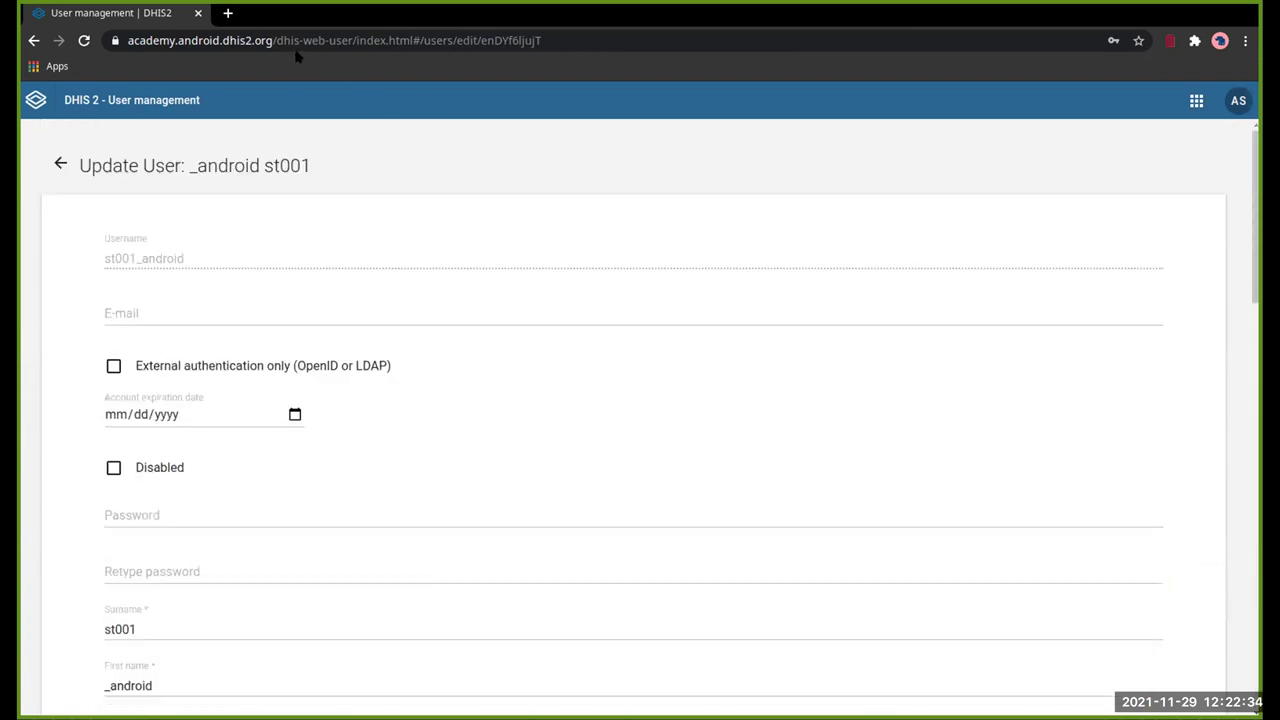
{"action": "scroll", "coordinate": [397, 257], "scroll_direction": "down", "scroll_amount": 15}
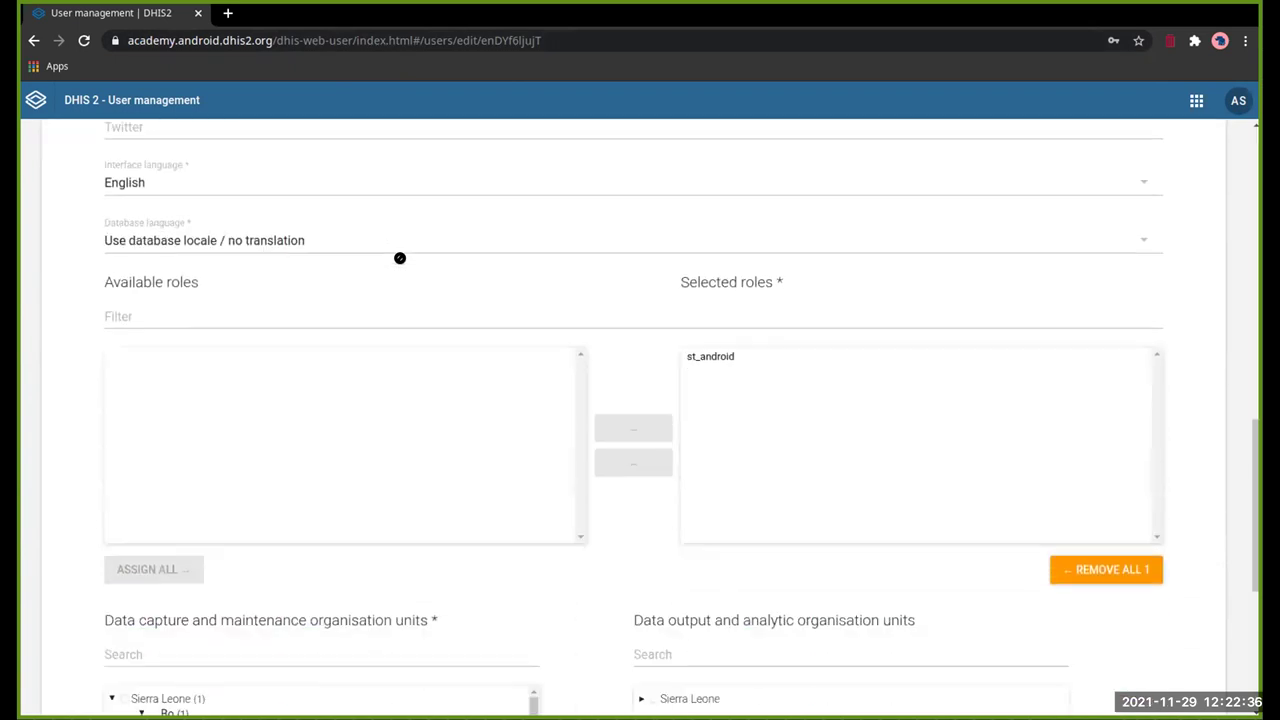
{"action": "scroll", "coordinate": [399, 258], "scroll_direction": "up", "scroll_amount": 15}
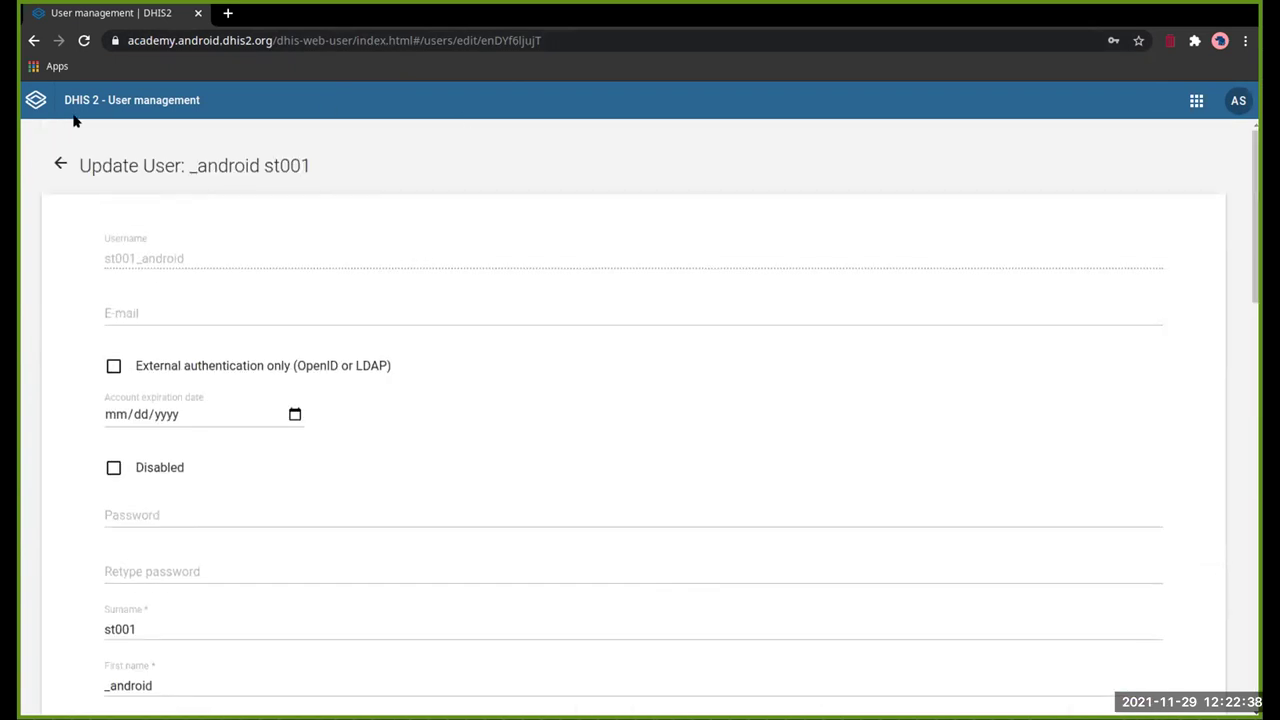
{"action": "left_click", "coordinate": [56, 164]}
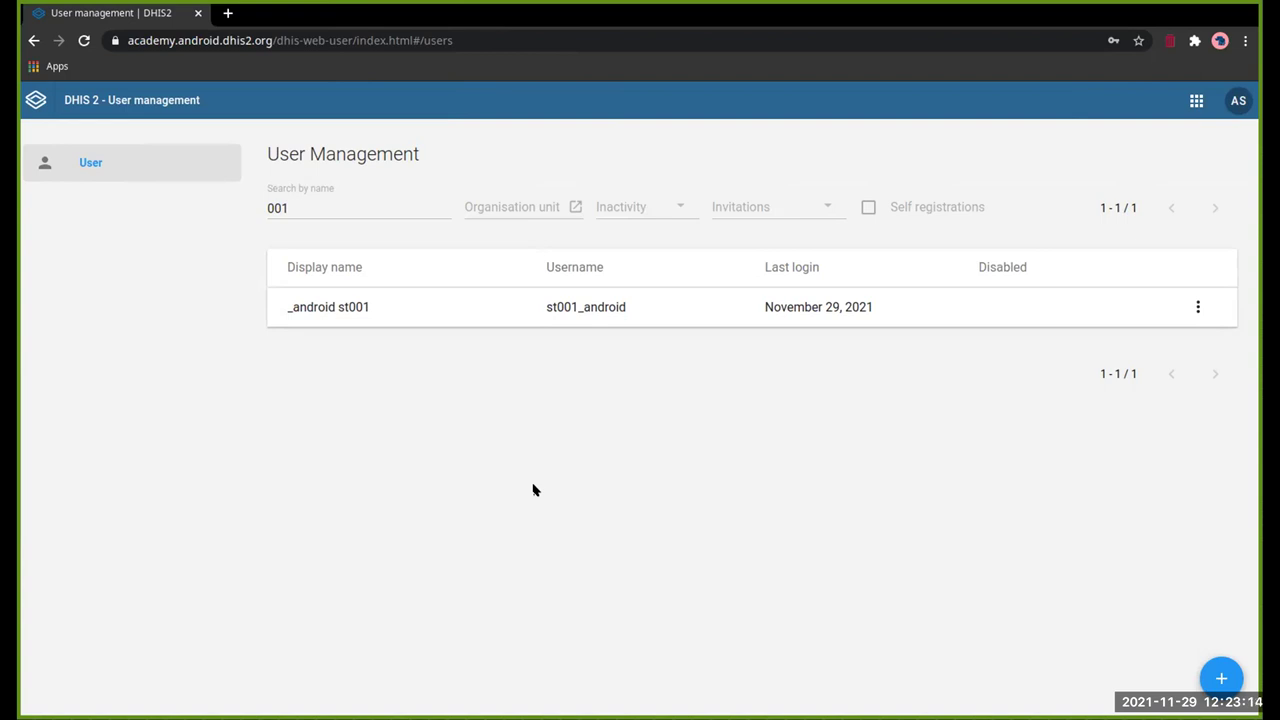
Step: Launch Maintenance via the 'ma' app search and edit ST001-COVID-19 from the Program list
{"action": "left_click", "coordinate": [1196, 100]}
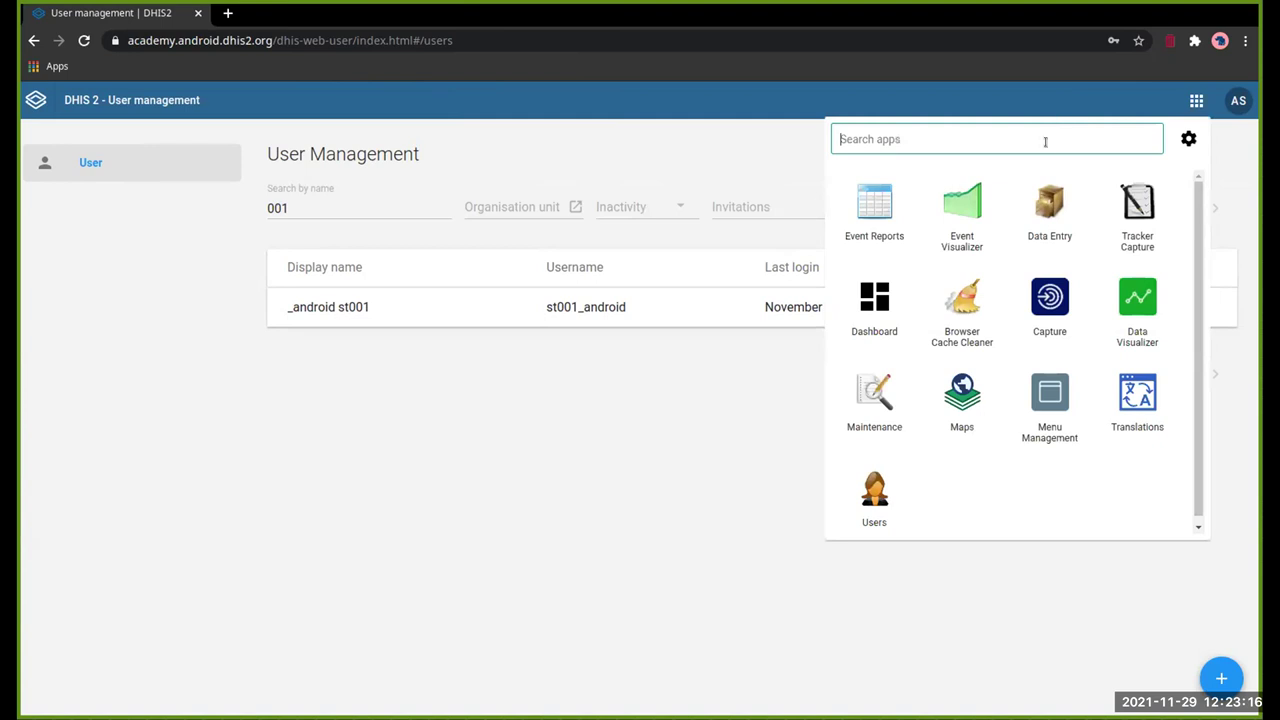
{"action": "type", "text": "ma"}
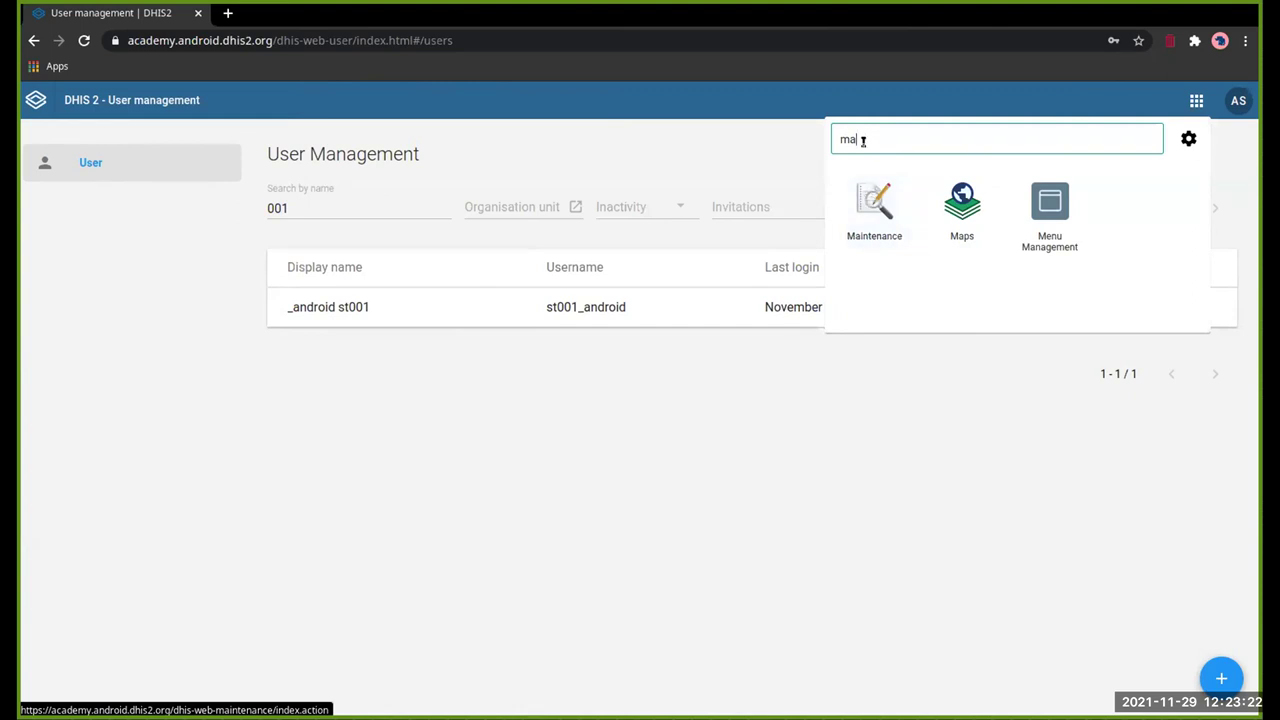
{"action": "left_click", "coordinate": [876, 203]}
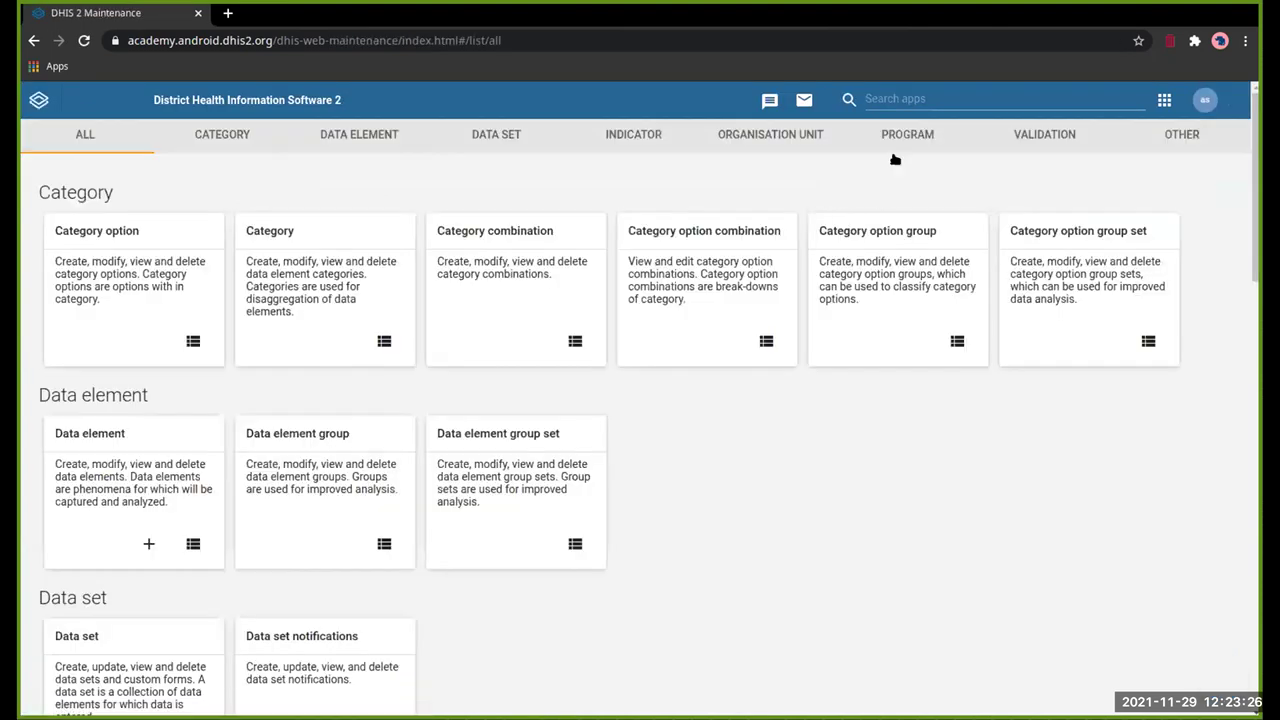
{"action": "left_click", "coordinate": [912, 136]}
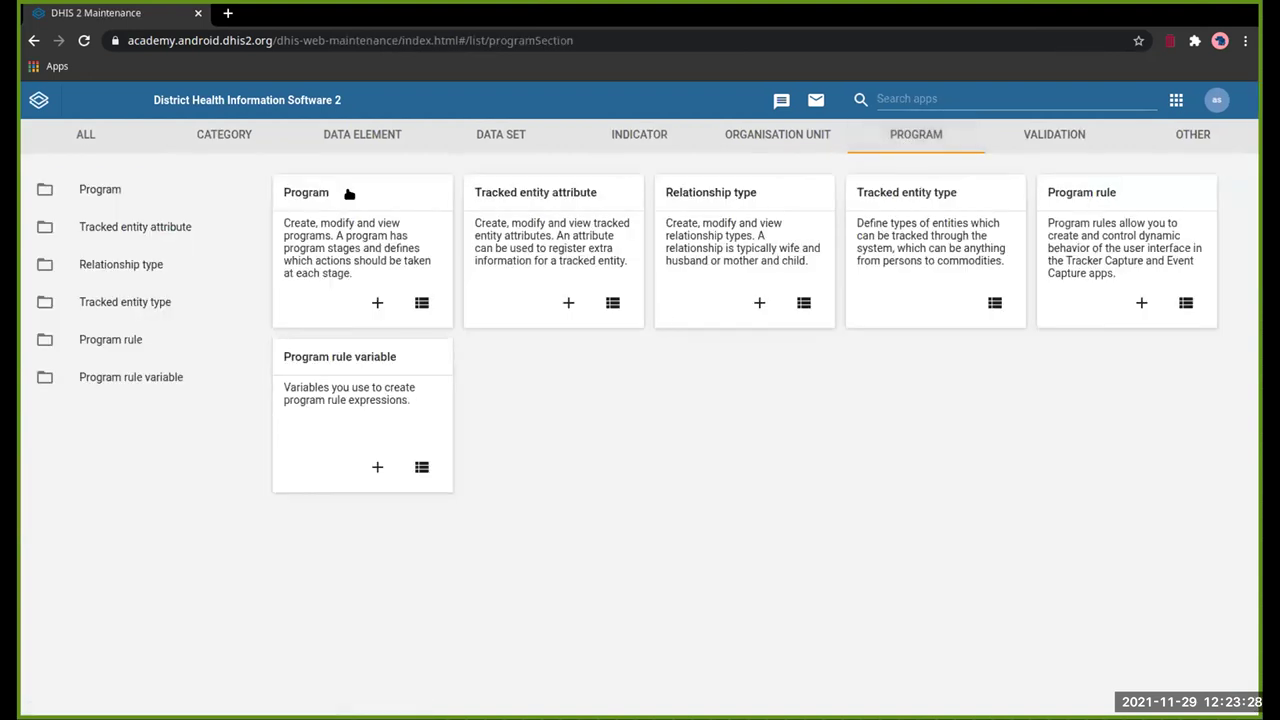
{"action": "left_click", "coordinate": [349, 193]}
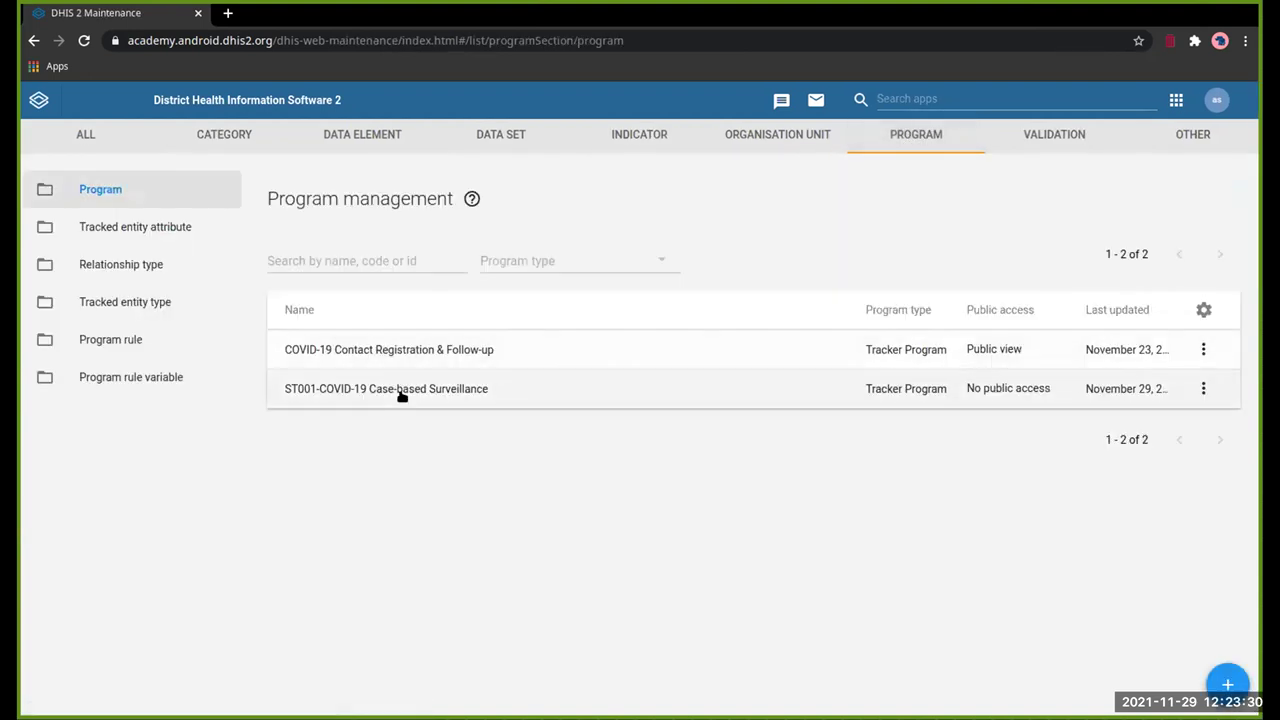
{"action": "left_click", "coordinate": [400, 390]}
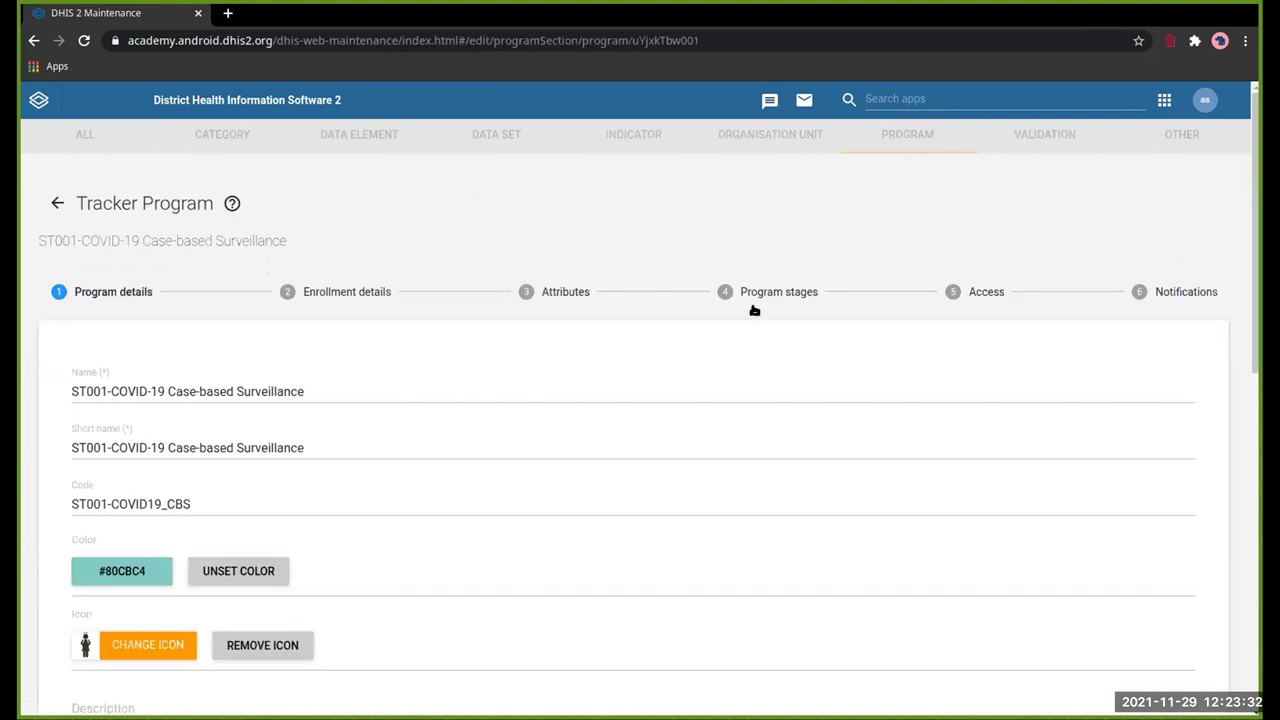
Step: On the Access step, filter organisation units by 'nge' to show Ngelehun CHC assigned
{"action": "left_click", "coordinate": [936, 298]}
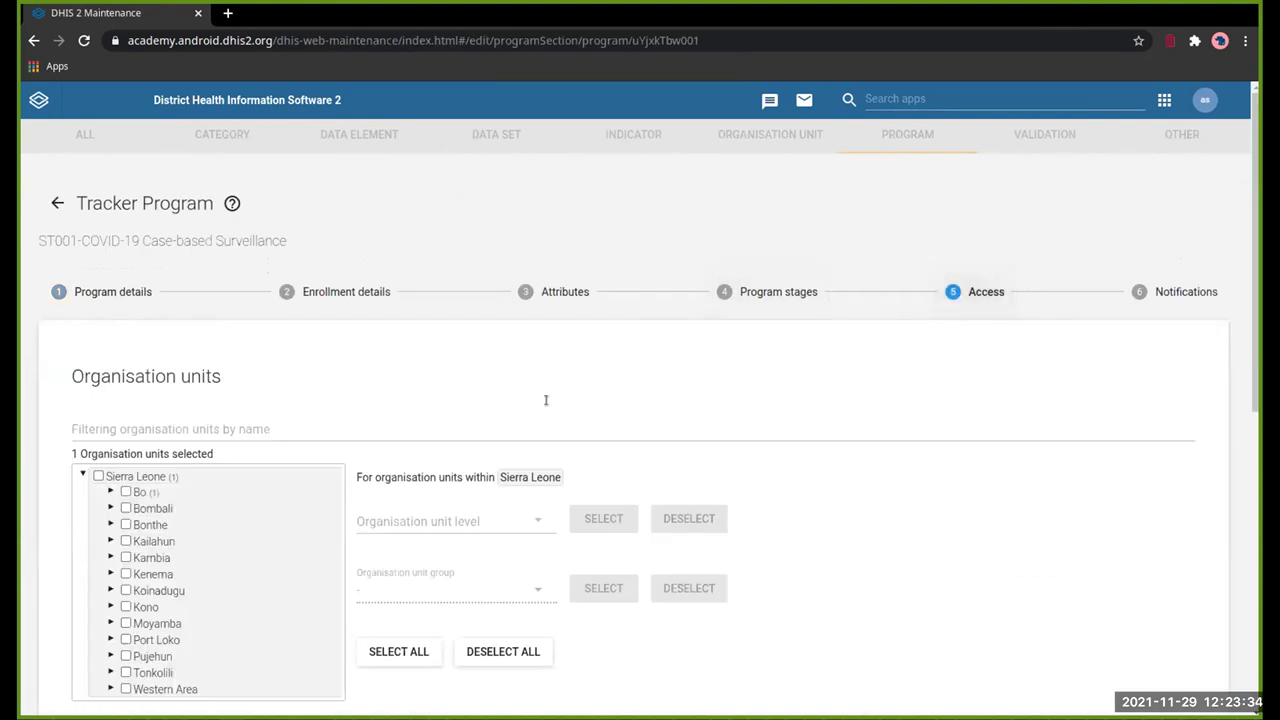
{"action": "scroll", "coordinate": [546, 402], "scroll_direction": "down", "scroll_amount": 2}
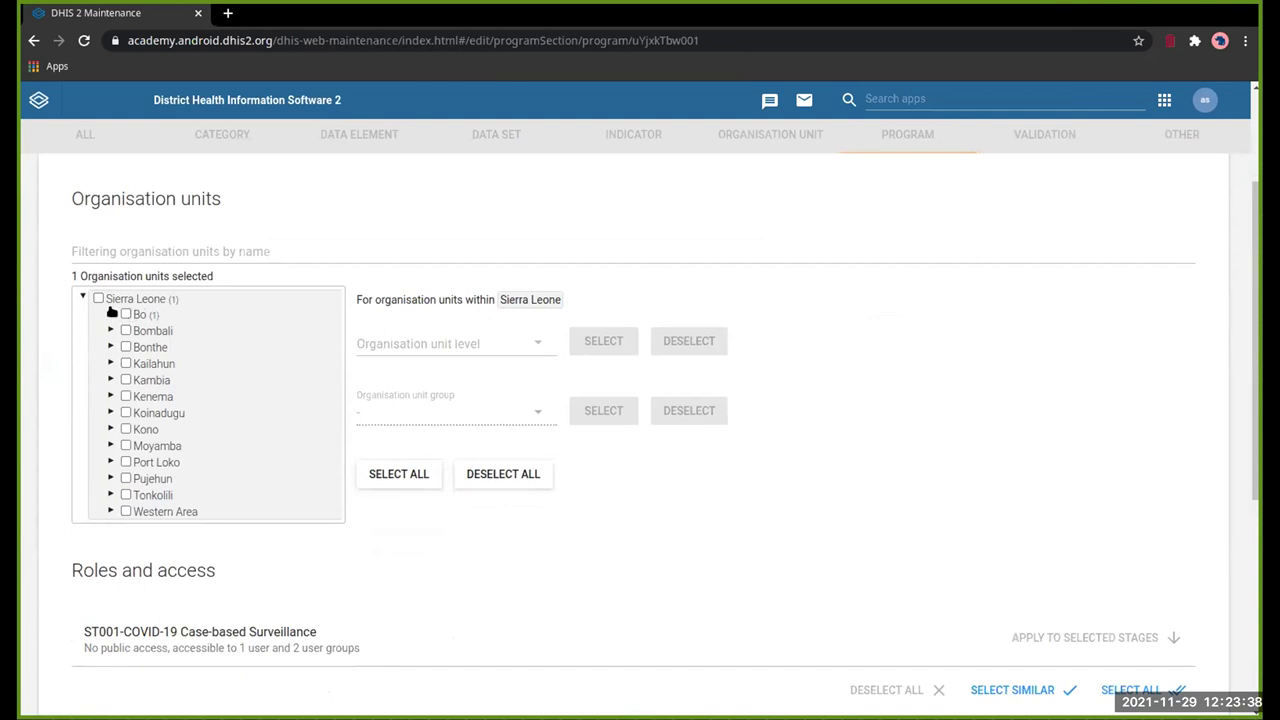
{"action": "scroll", "coordinate": [229, 220], "scroll_direction": "down", "scroll_amount": 3}
{"action": "scroll", "coordinate": [172, 372], "scroll_direction": "up", "scroll_amount": 4}
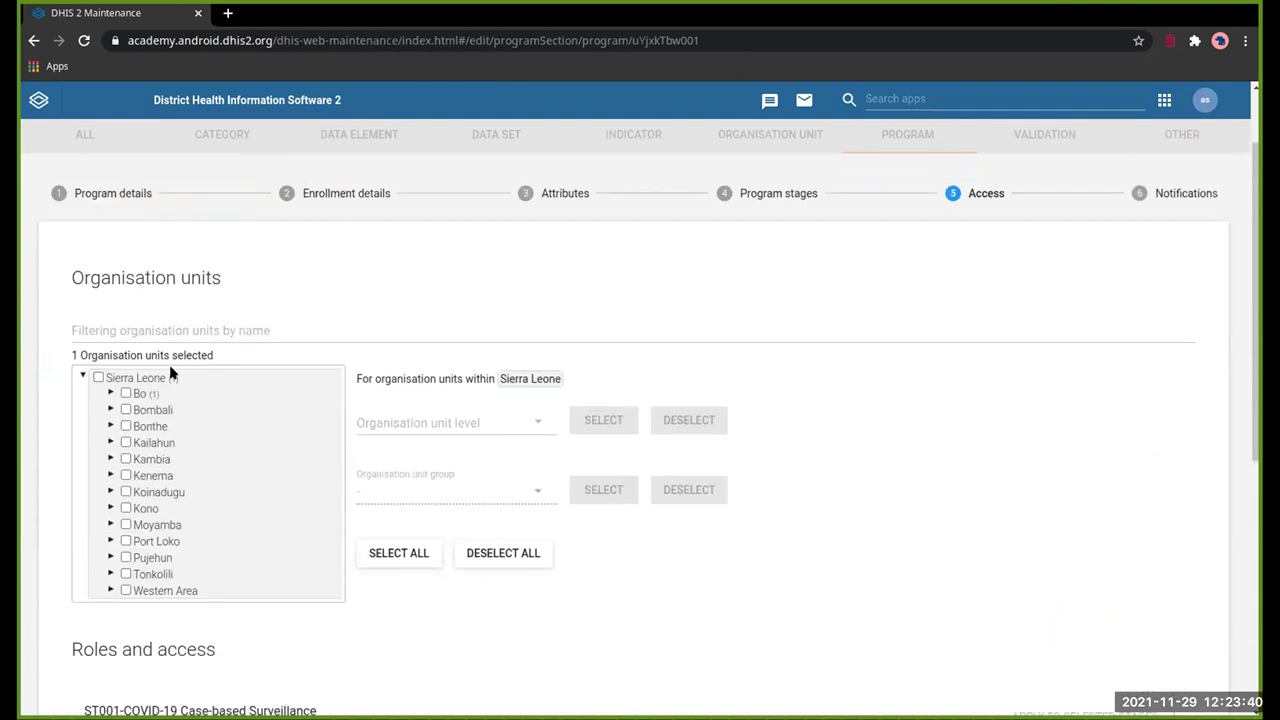
{"action": "left_click", "coordinate": [312, 334]}
{"action": "type", "text": "ngh"}
{"action": "key", "text": "BackSpace"}
{"action": "type", "text": "e"}
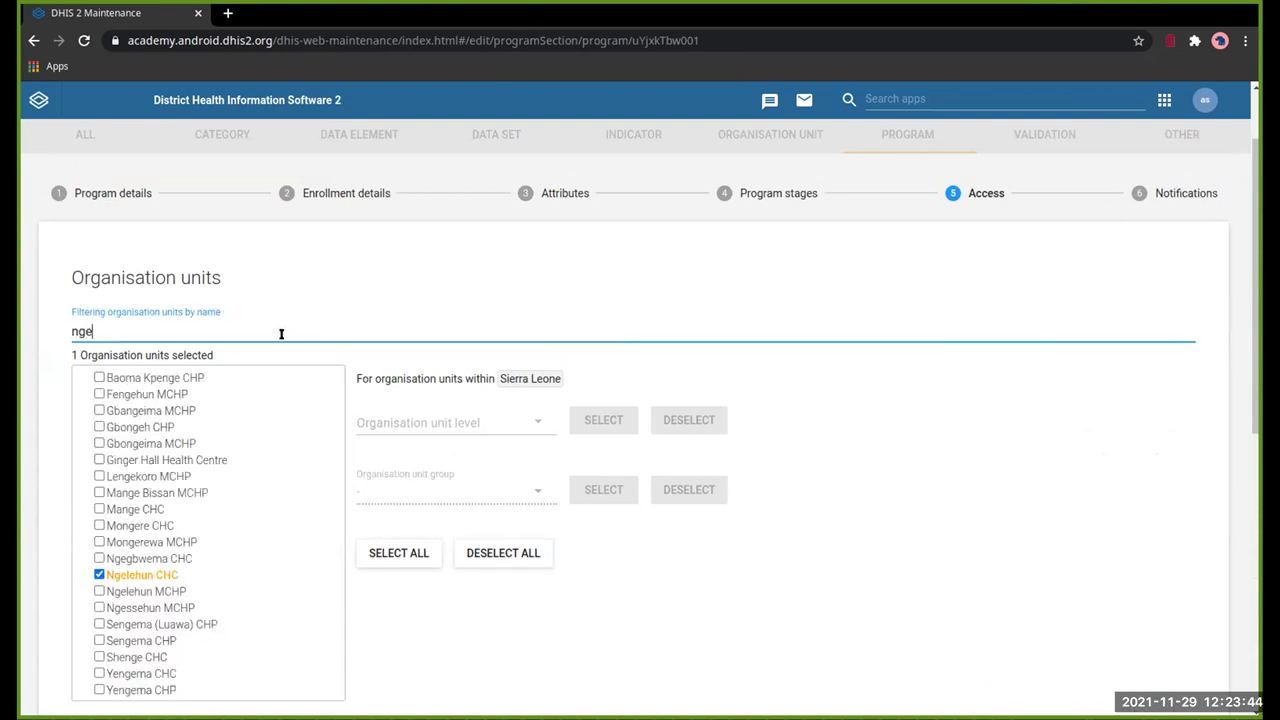
{"action": "scroll", "coordinate": [552, 623], "scroll_direction": "down", "scroll_amount": 5}
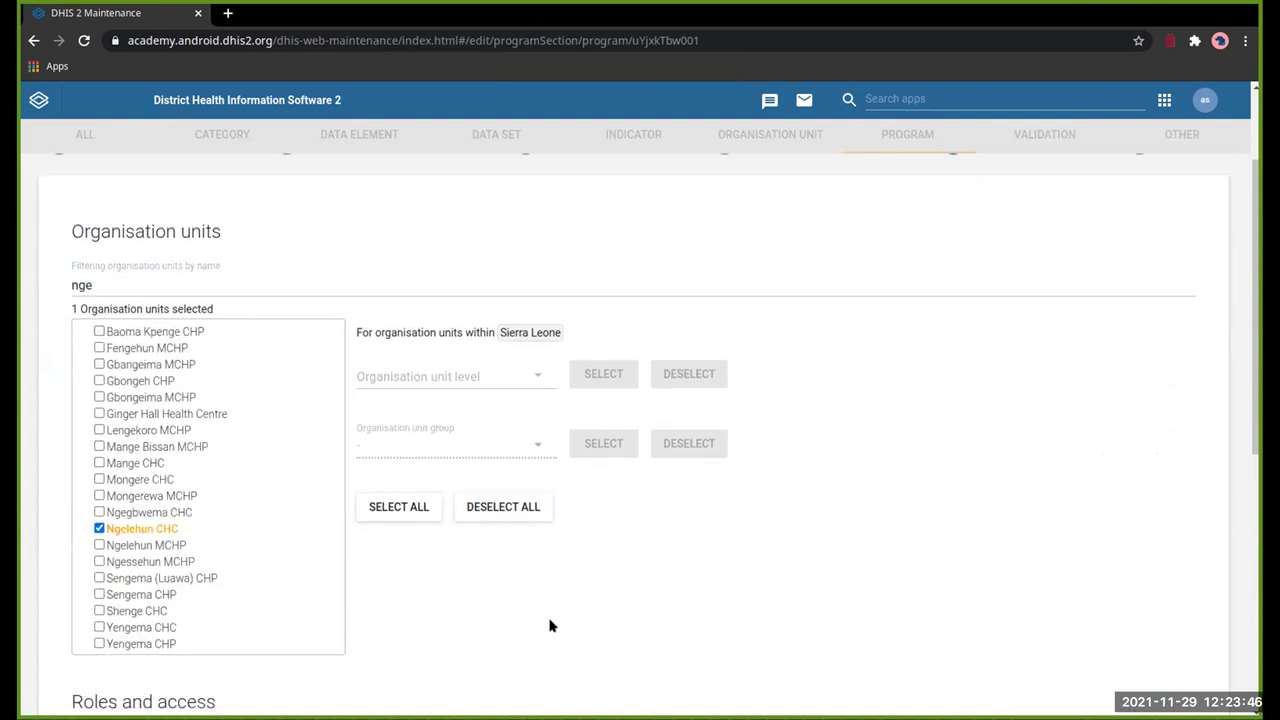
{"action": "scroll", "coordinate": [643, 546], "scroll_direction": "up", "scroll_amount": 6}
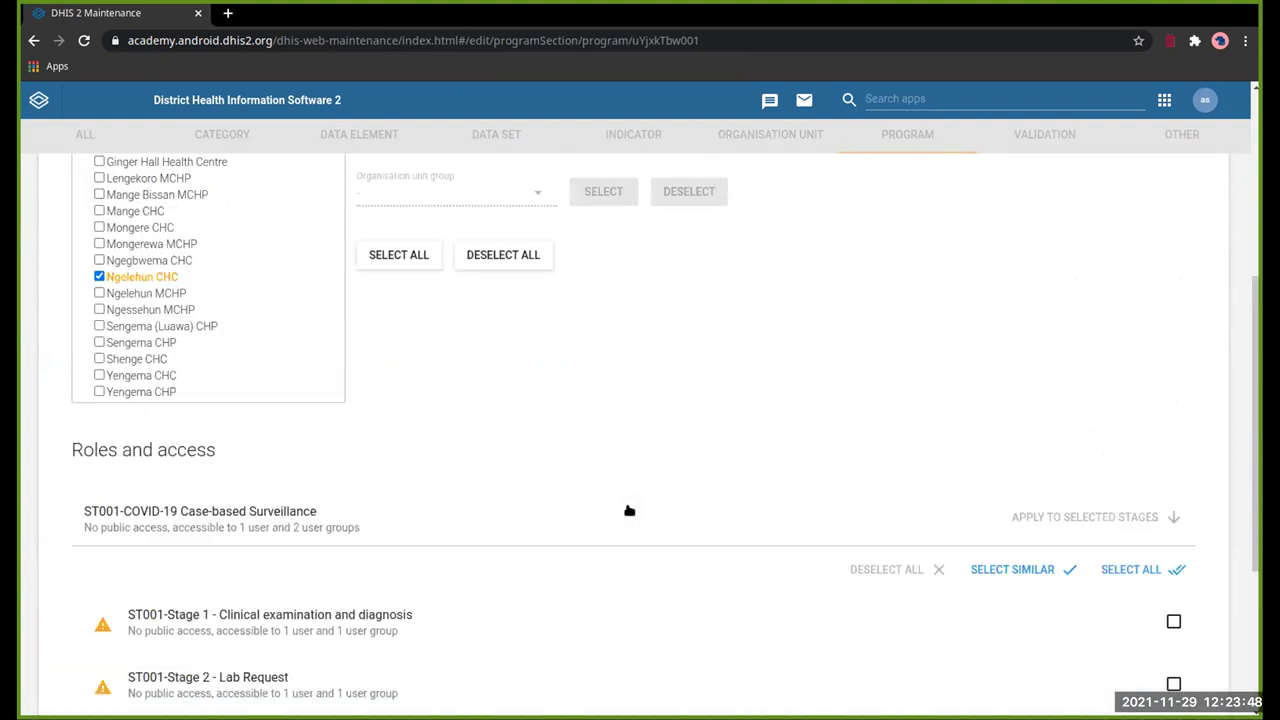